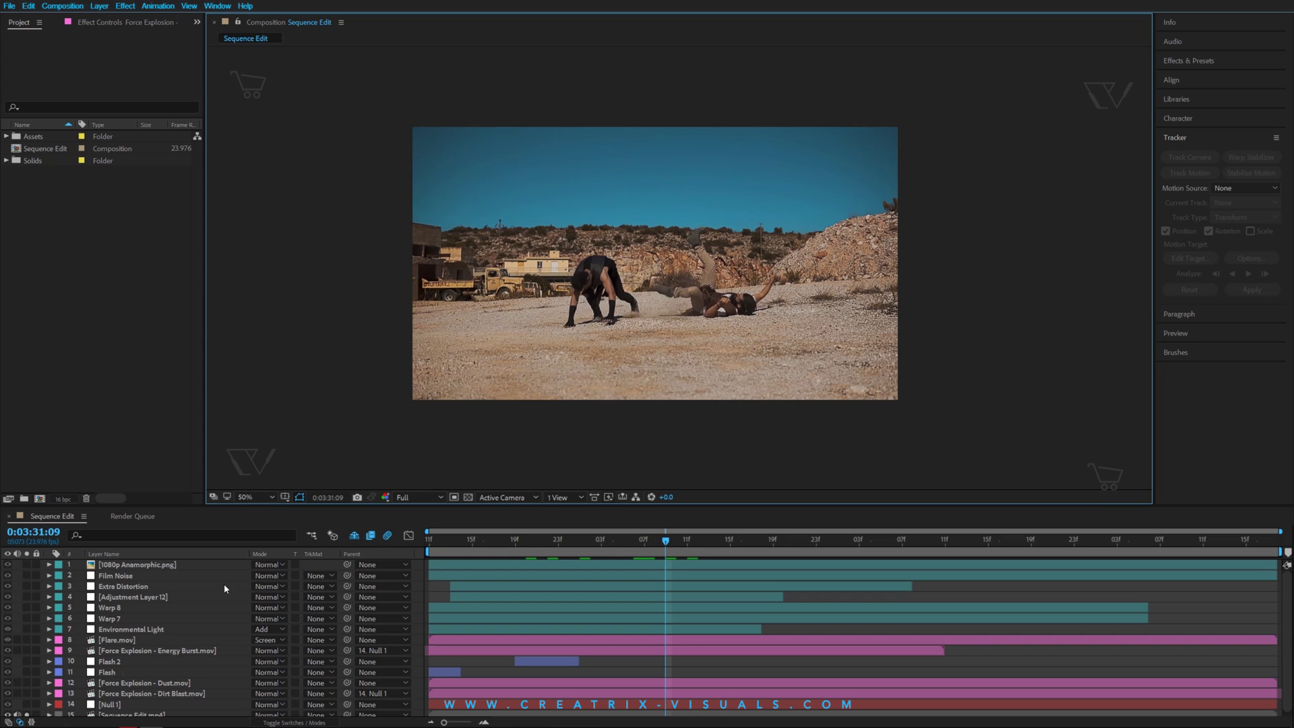
# Step: Select the Sequence Edit.mp4 fight layer and play a preview of the shot
pyautogui.scroll(-1, 181, 613)
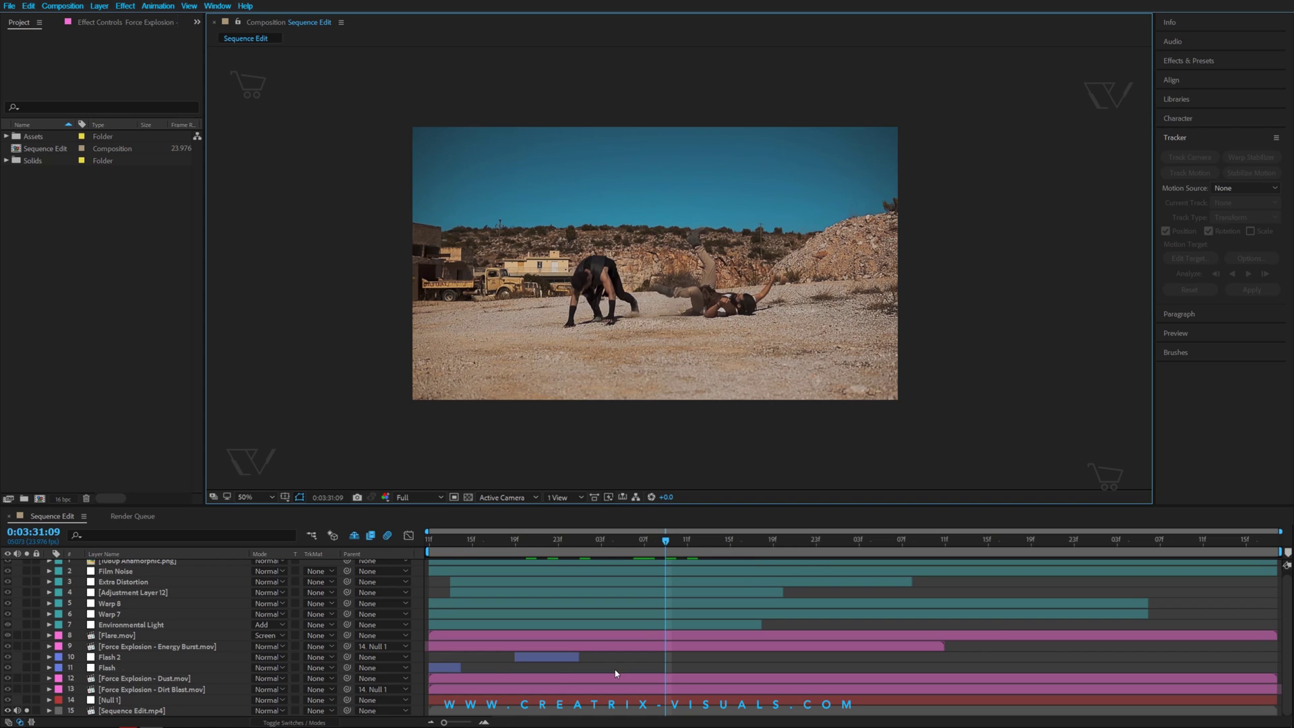
pyautogui.click(147, 711)
pyautogui.click(452, 548)
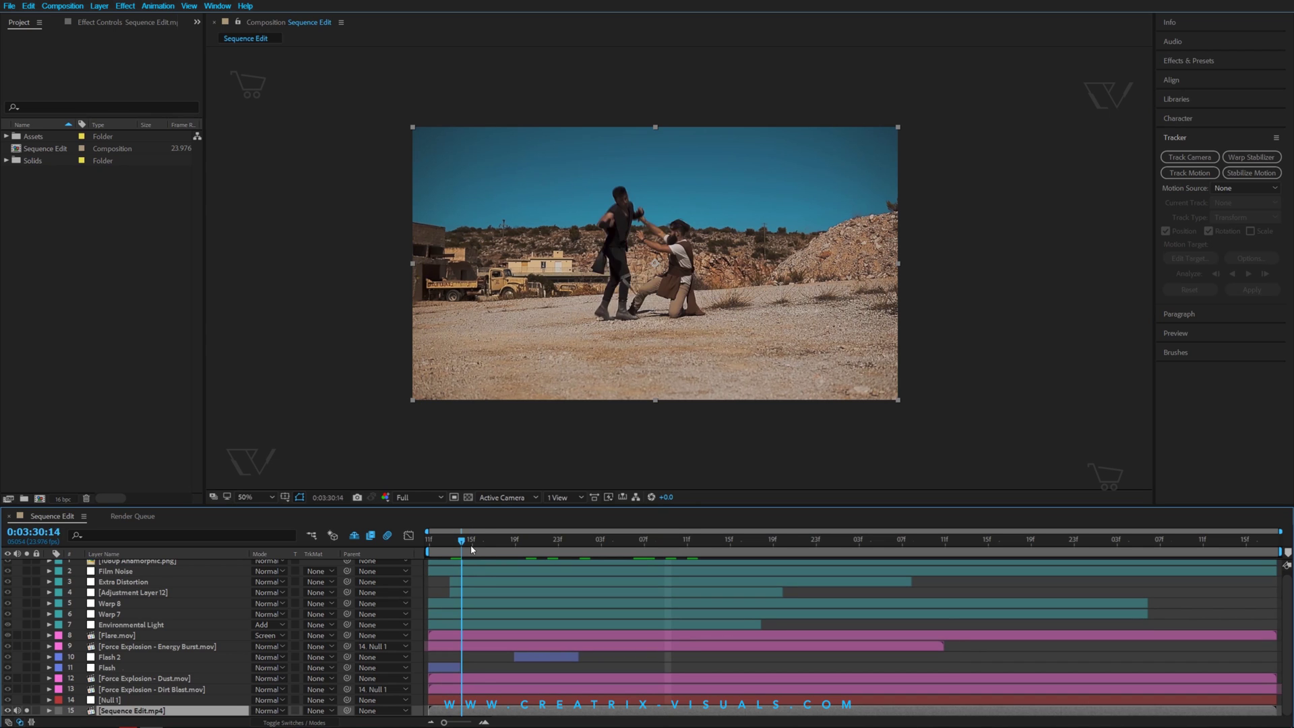
pyautogui.press('space')
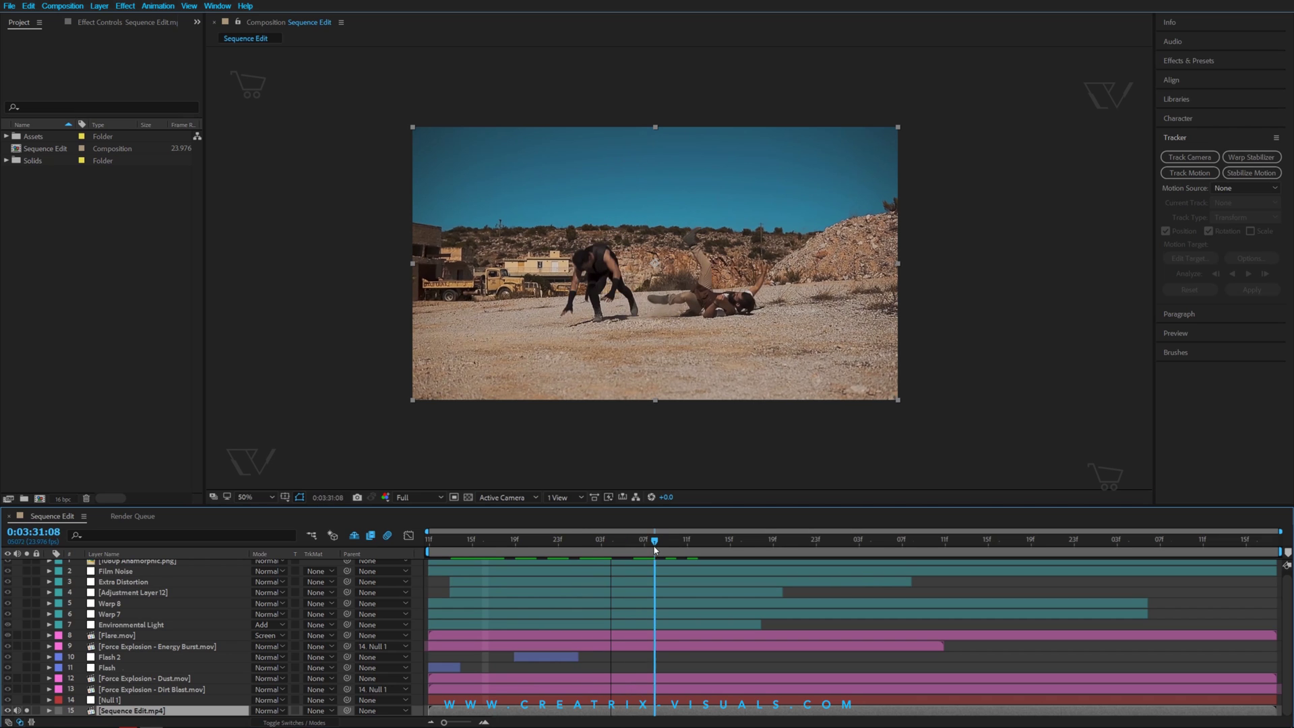
# Step: Scrub back and forth through the jumping kick, ending on frame 0:03:31:01
pyautogui.moveTo(614, 547); pyautogui.dragTo(486, 548)
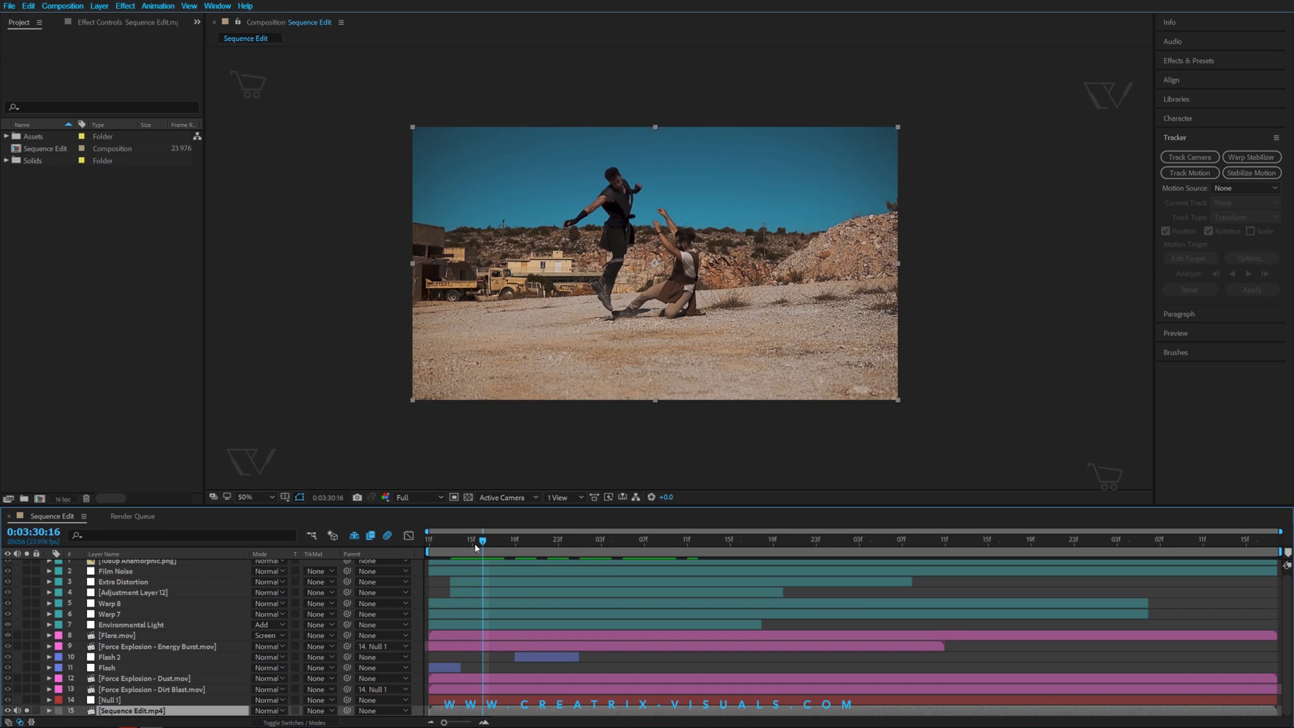
pyautogui.moveTo(472, 545); pyautogui.dragTo(622, 550)
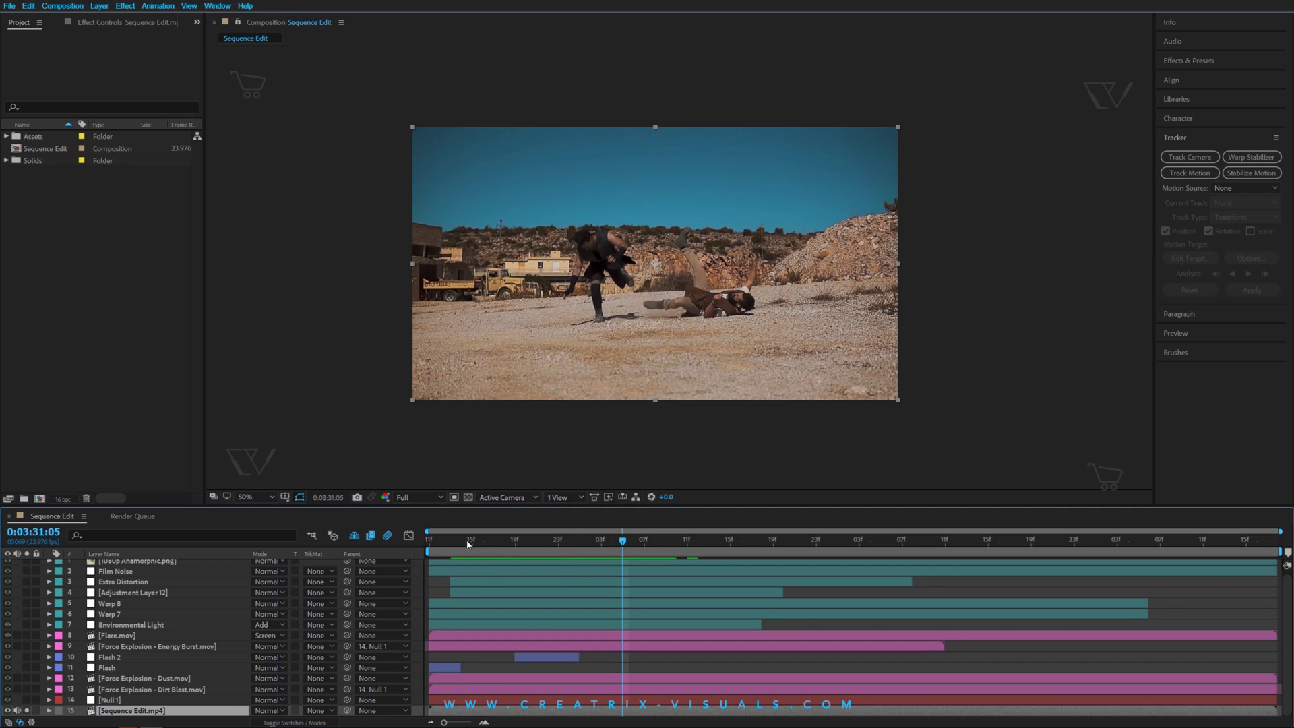
pyautogui.moveTo(485, 548); pyautogui.dragTo(583, 554)
pyautogui.press('space')
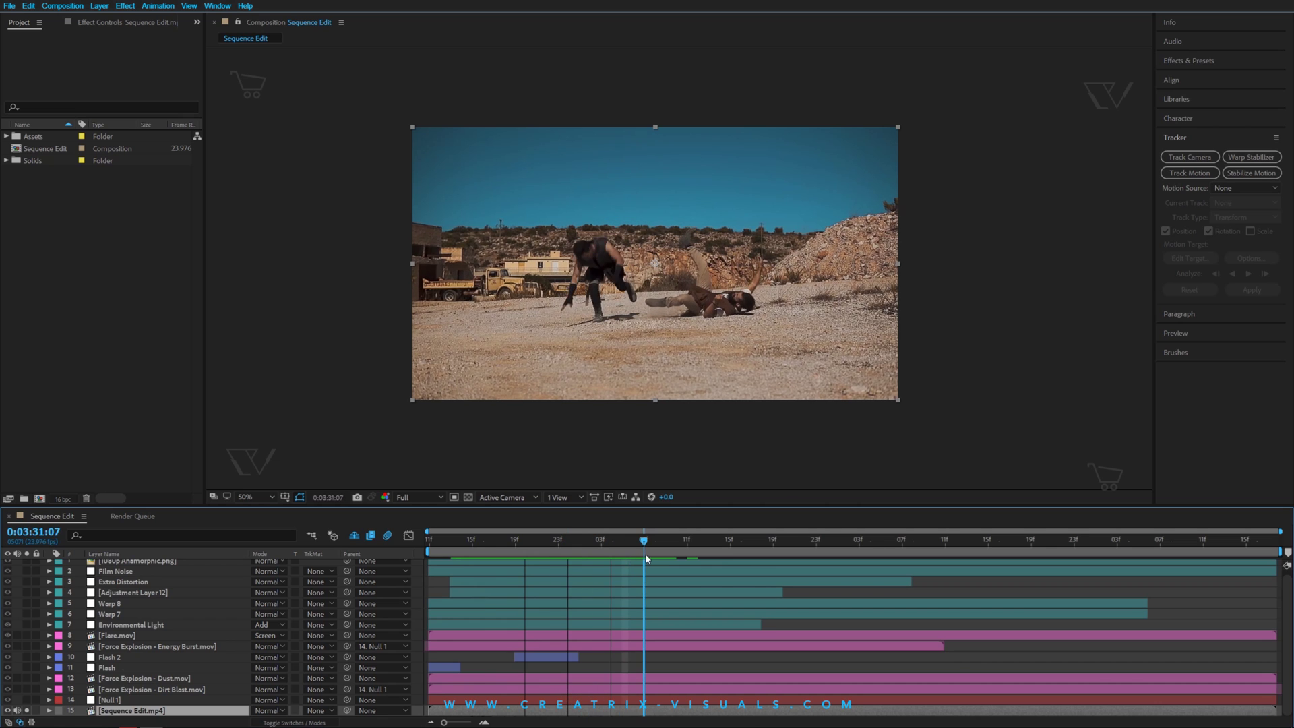
pyautogui.click(494, 548)
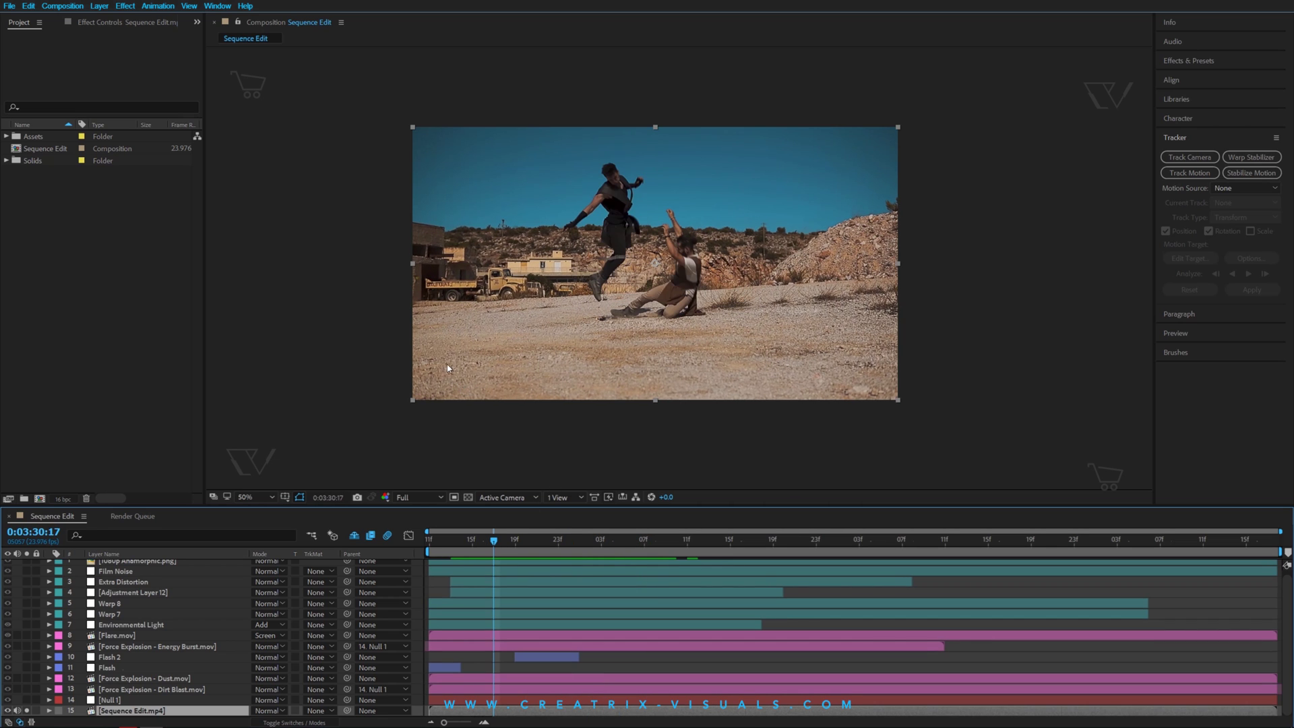
pyautogui.moveTo(472, 548); pyautogui.dragTo(513, 547)
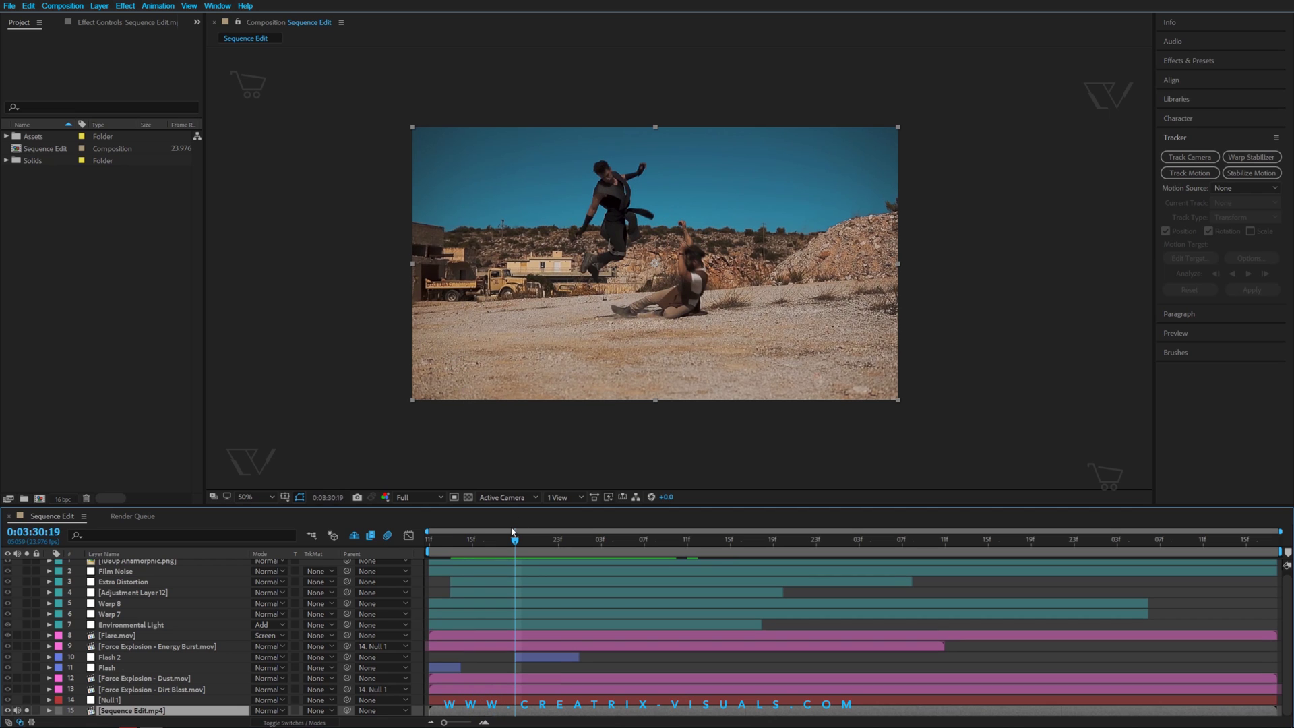
pyautogui.click(482, 542)
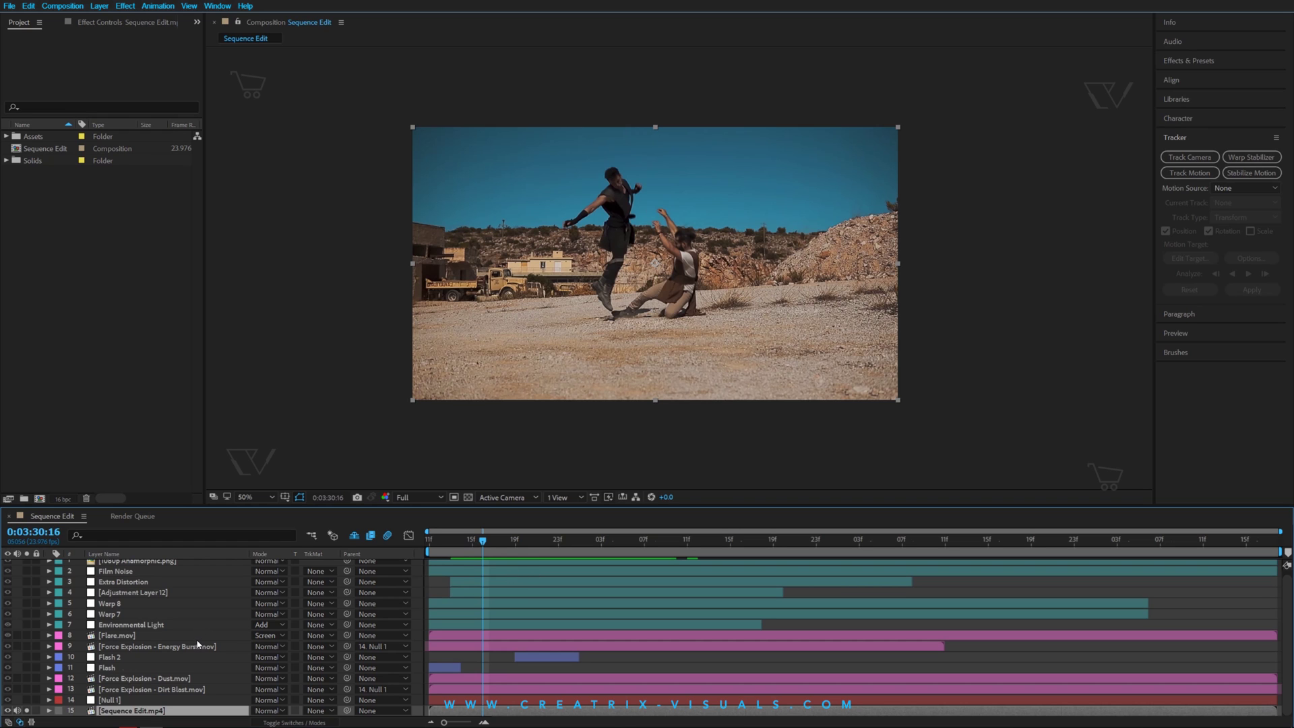
pyautogui.moveTo(479, 543); pyautogui.dragTo(580, 552)
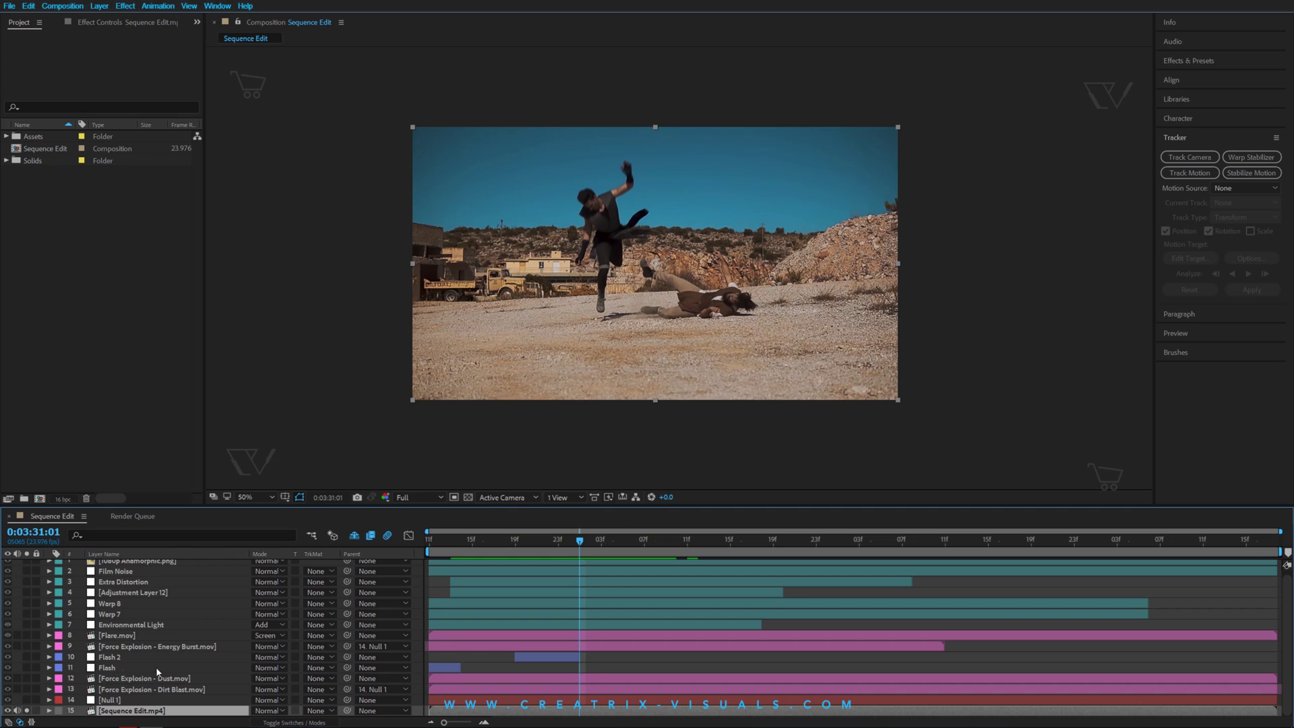
# Step: Start a motion track on the fight footage with Rotation tracked alongside Position
pyautogui.rightClick(144, 713)
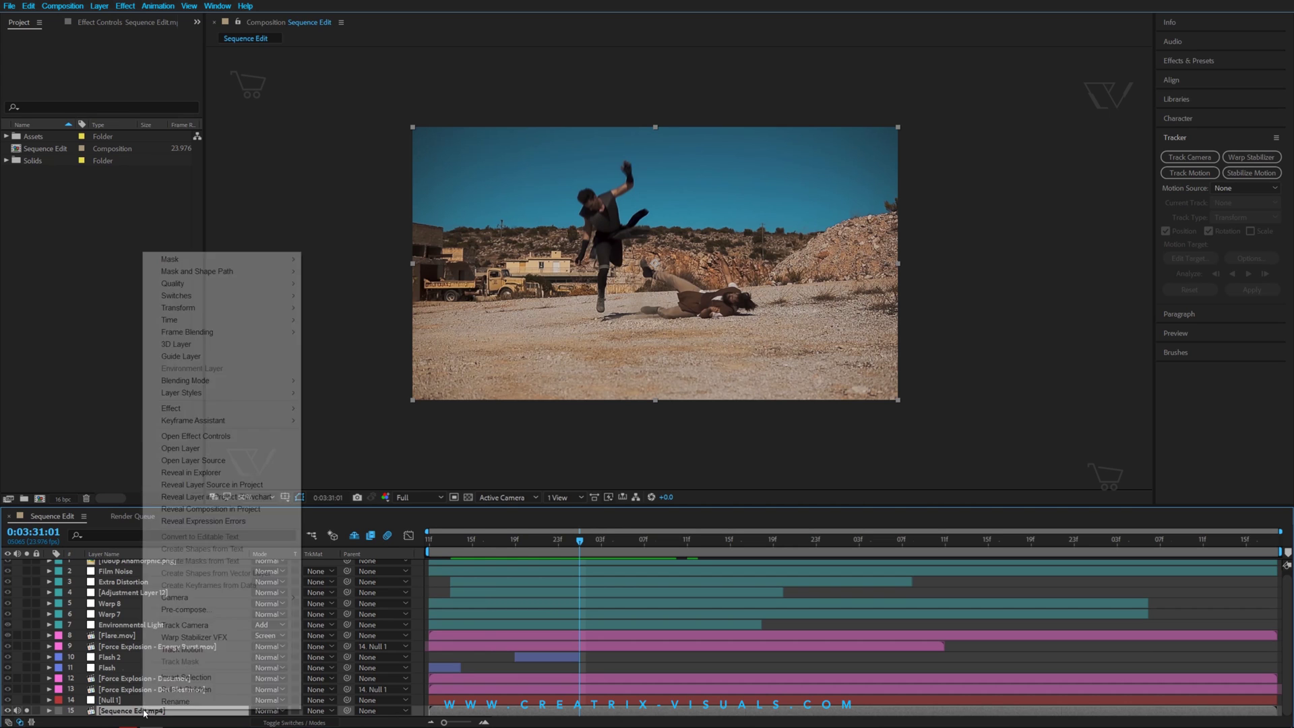
pyautogui.click(220, 651)
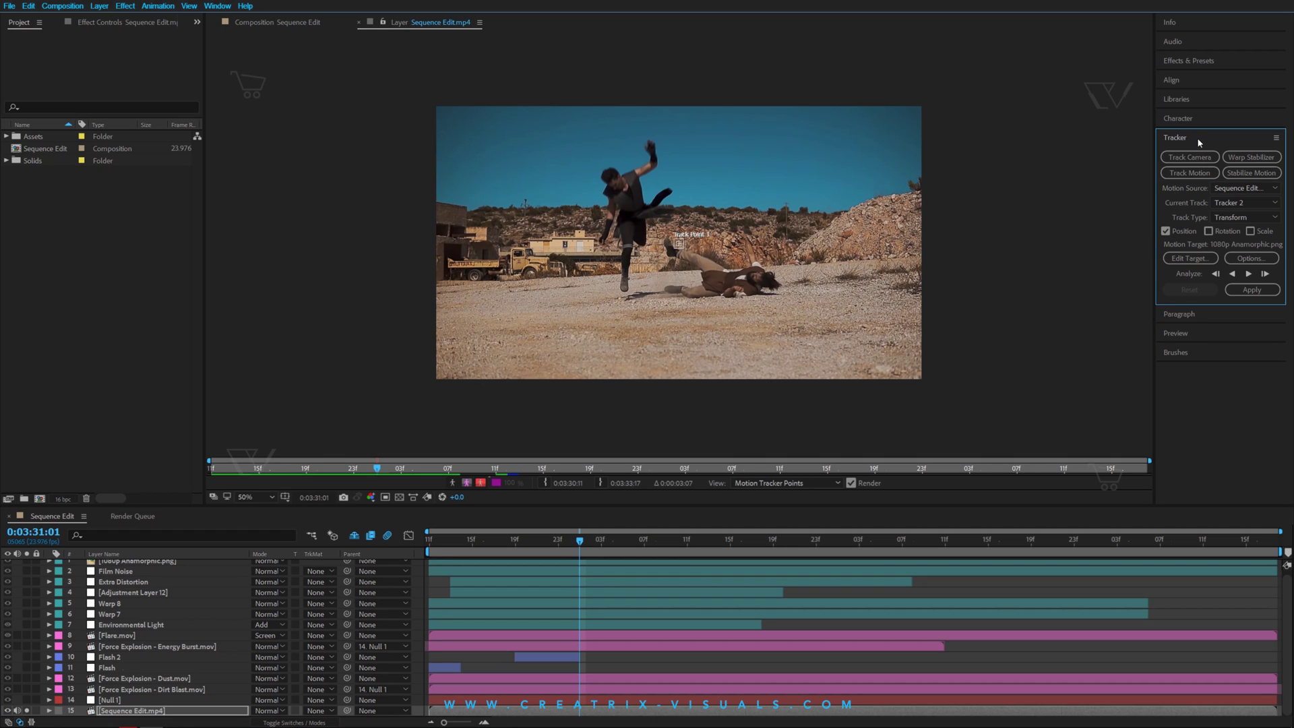
pyautogui.click(1208, 231)
# Step: Place both track points on ground features in the magnified footage
pyautogui.press('.')
pyautogui.moveTo(676, 249); pyautogui.dragTo(321, 442)
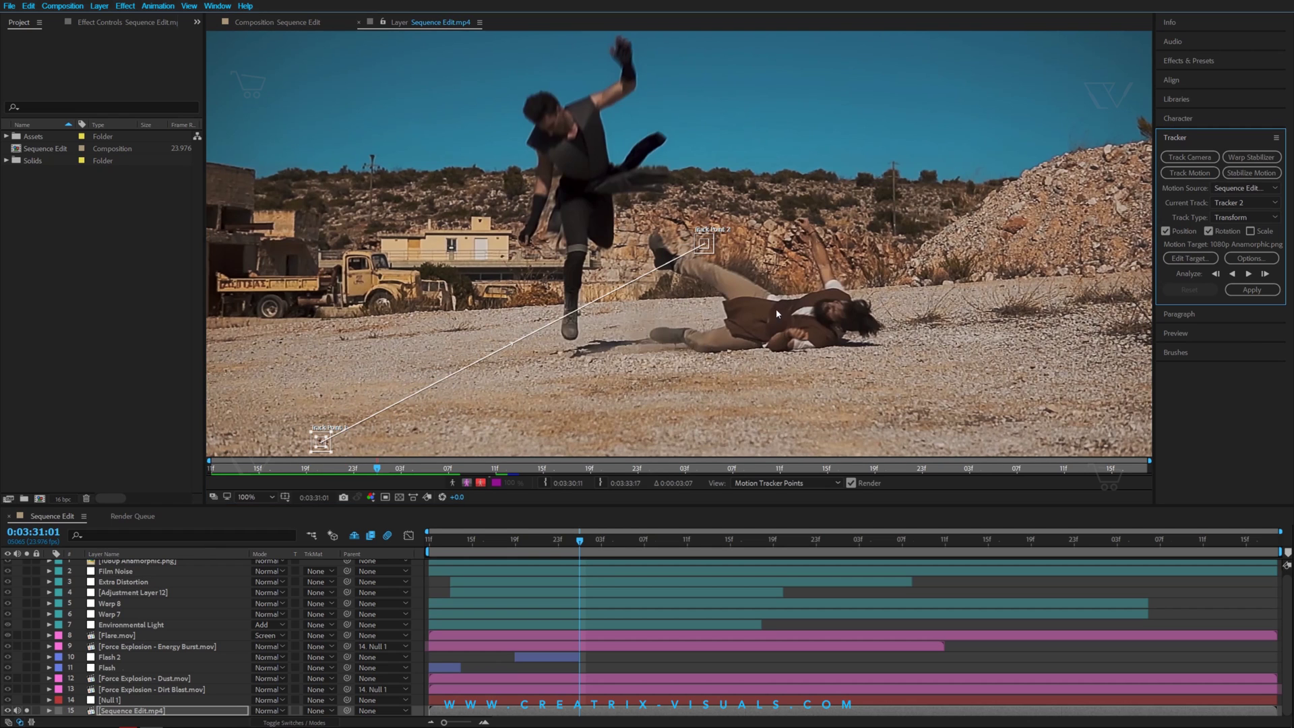
pyautogui.click(708, 250)
pyautogui.moveTo(707, 244); pyautogui.dragTo(1031, 366)
pyautogui.press(',')
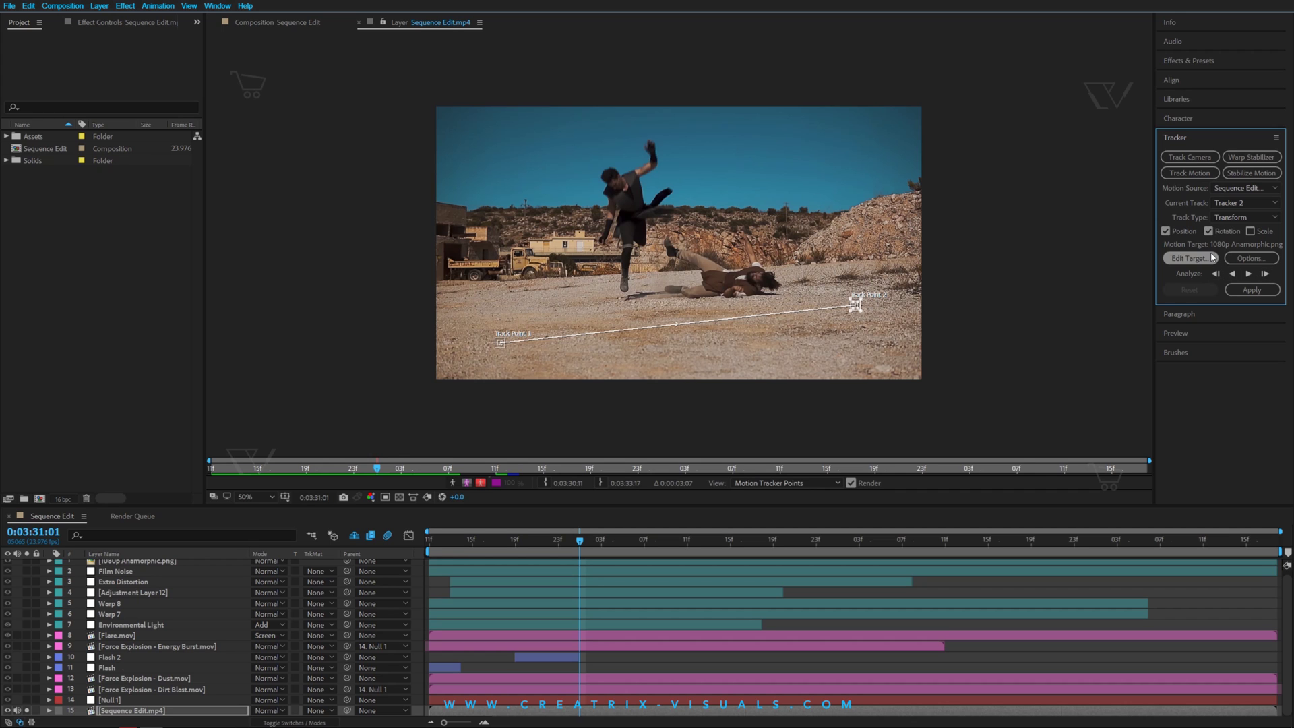
# Step: Dismiss the Layer > New menu unused and close the tracking Layer panel
pyautogui.click(99, 6)
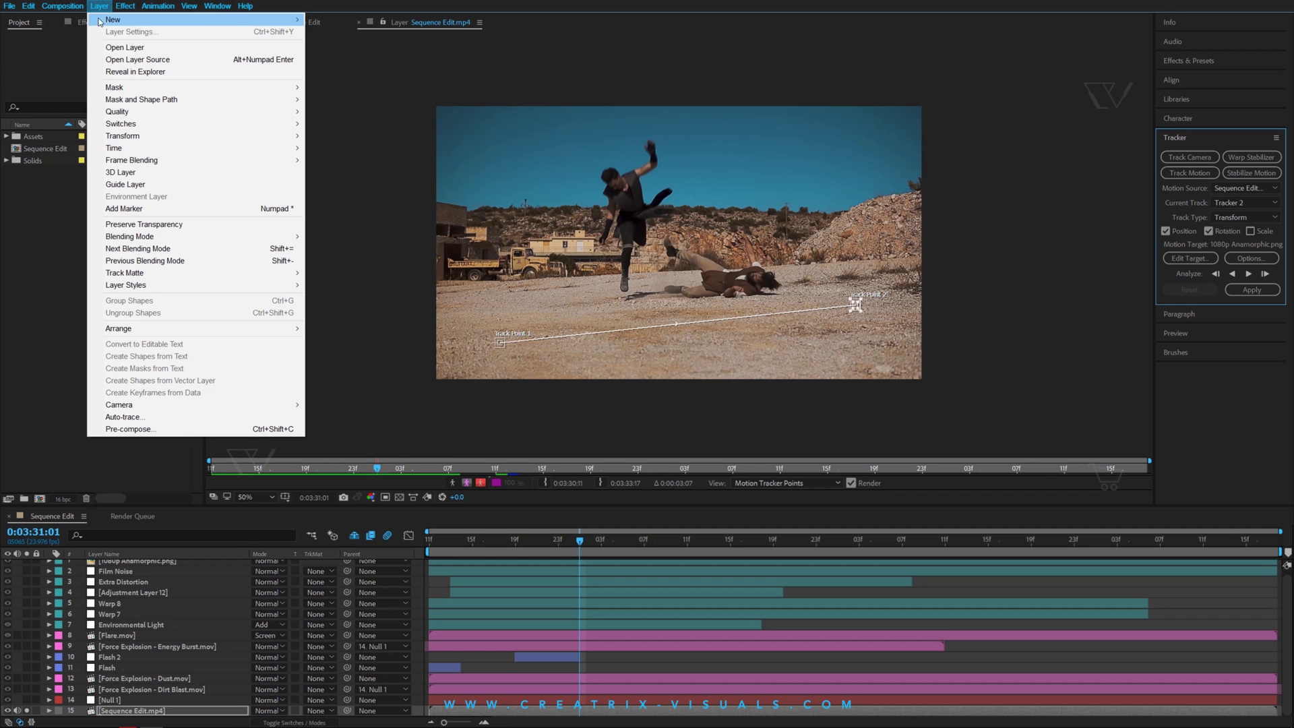
pyautogui.moveTo(104, 24)
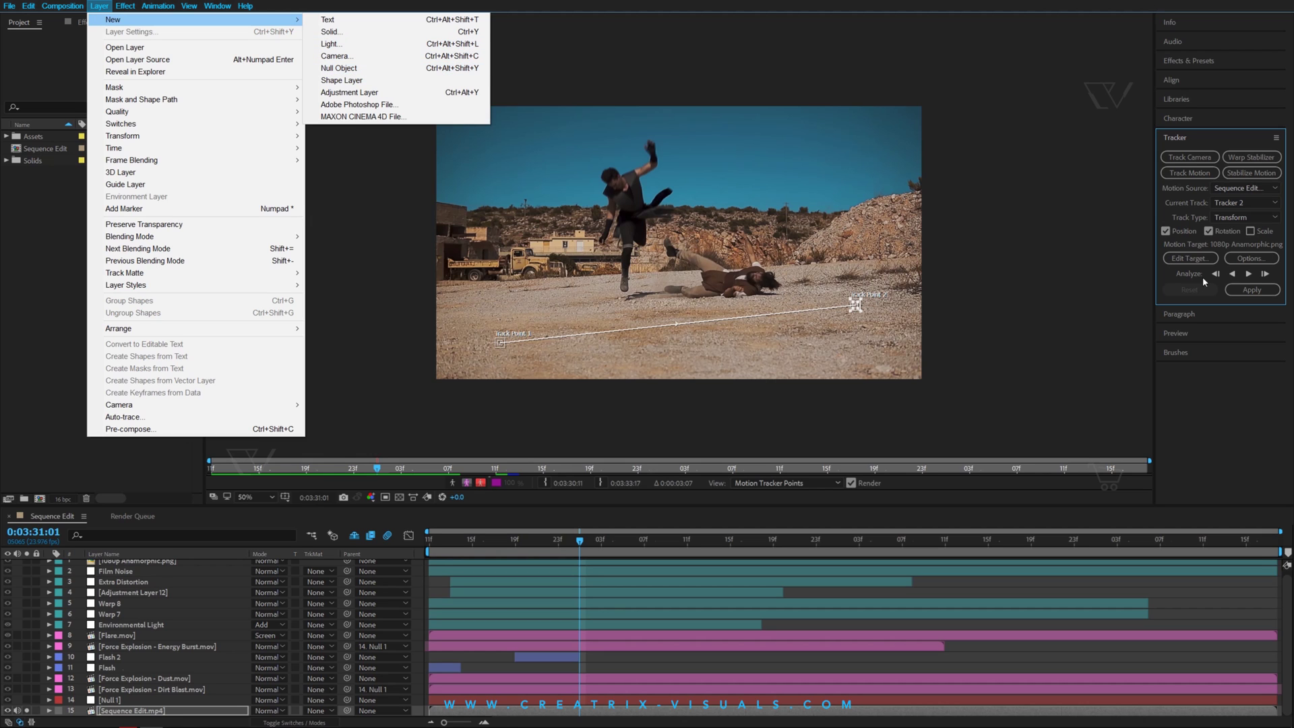
pyautogui.click(1163, 277)
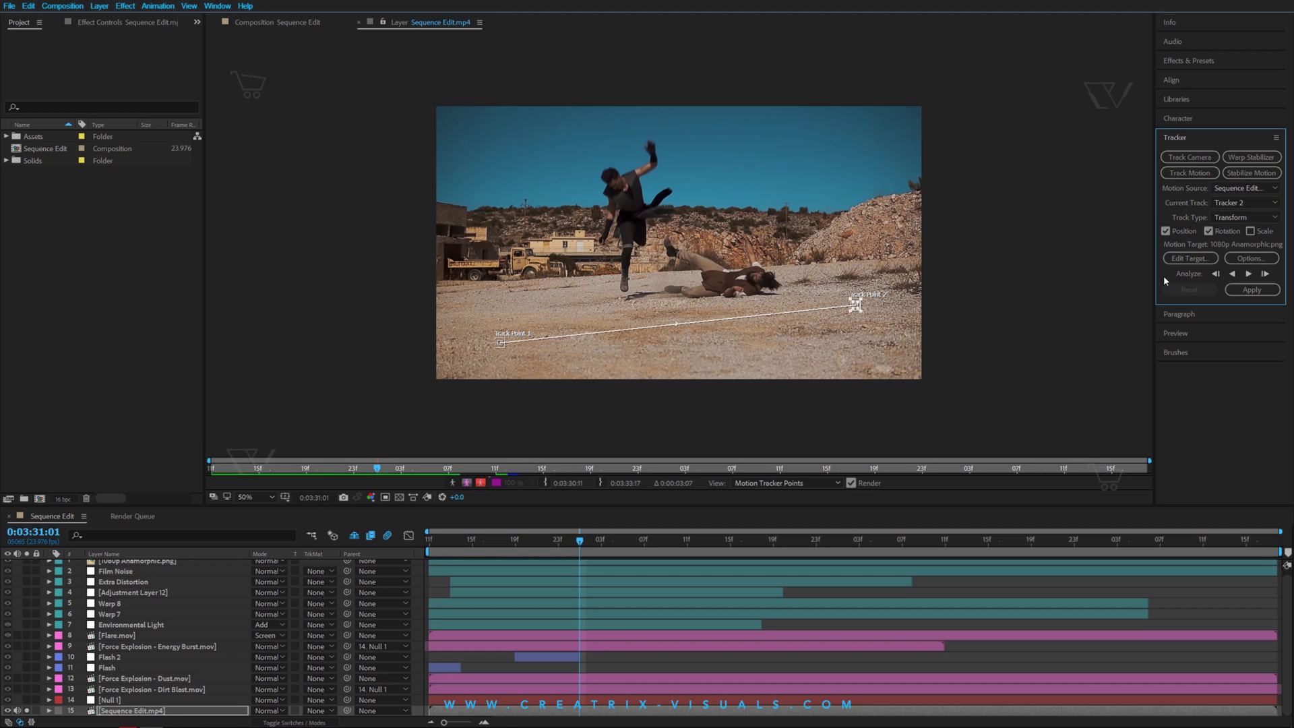
pyautogui.click(359, 23)
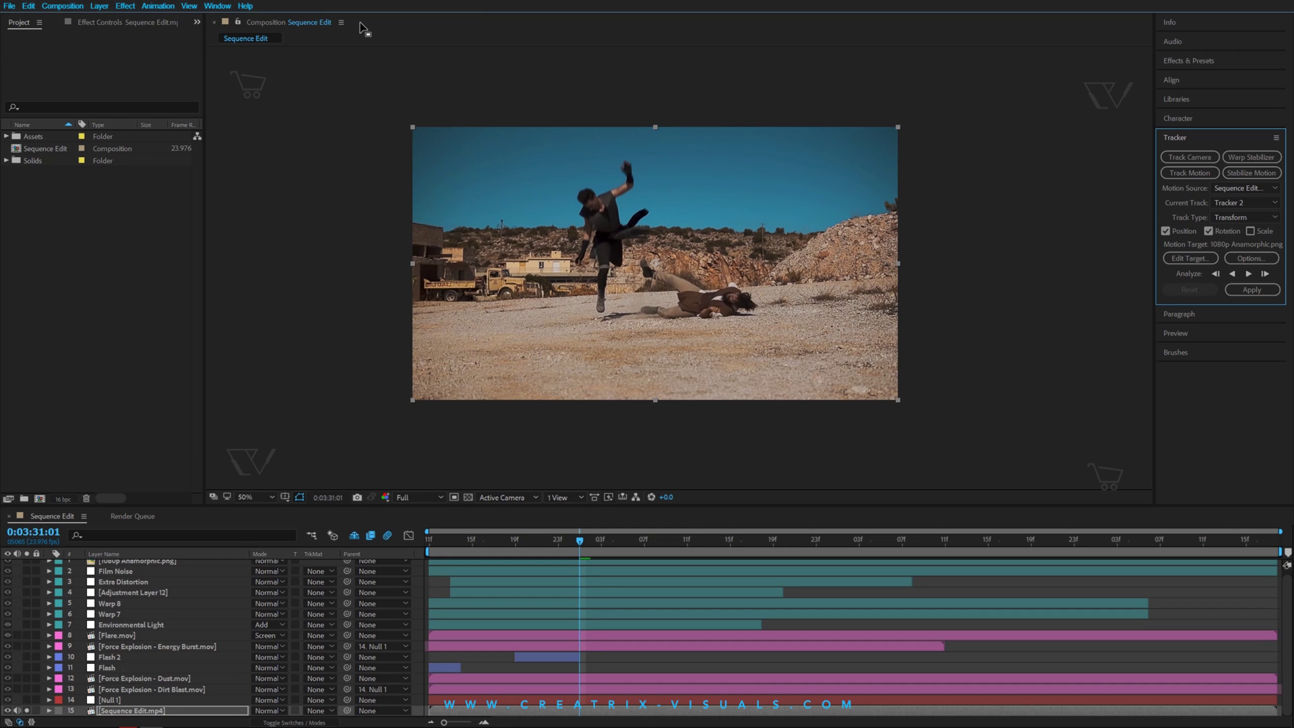
pyautogui.click(135, 700)
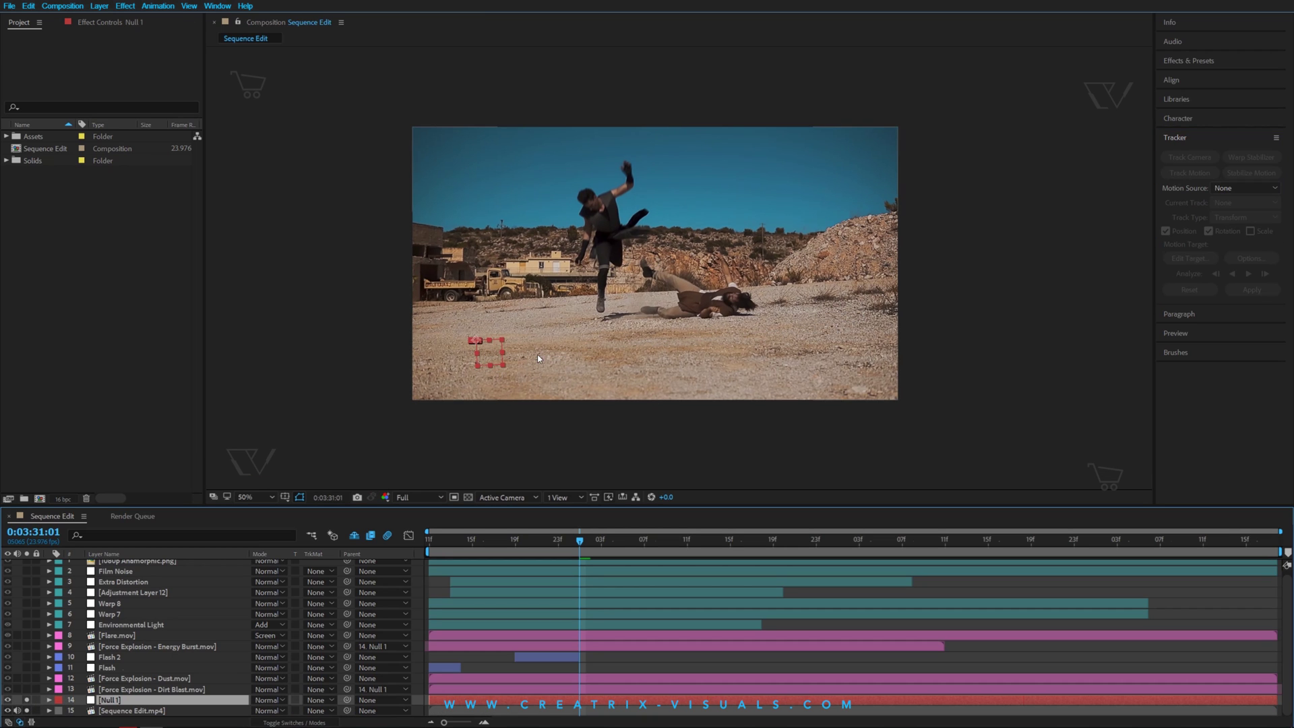
pyautogui.press('/')
pyautogui.scroll(-3, 506, 325)
pyautogui.hscroll(-4, 505, 325)
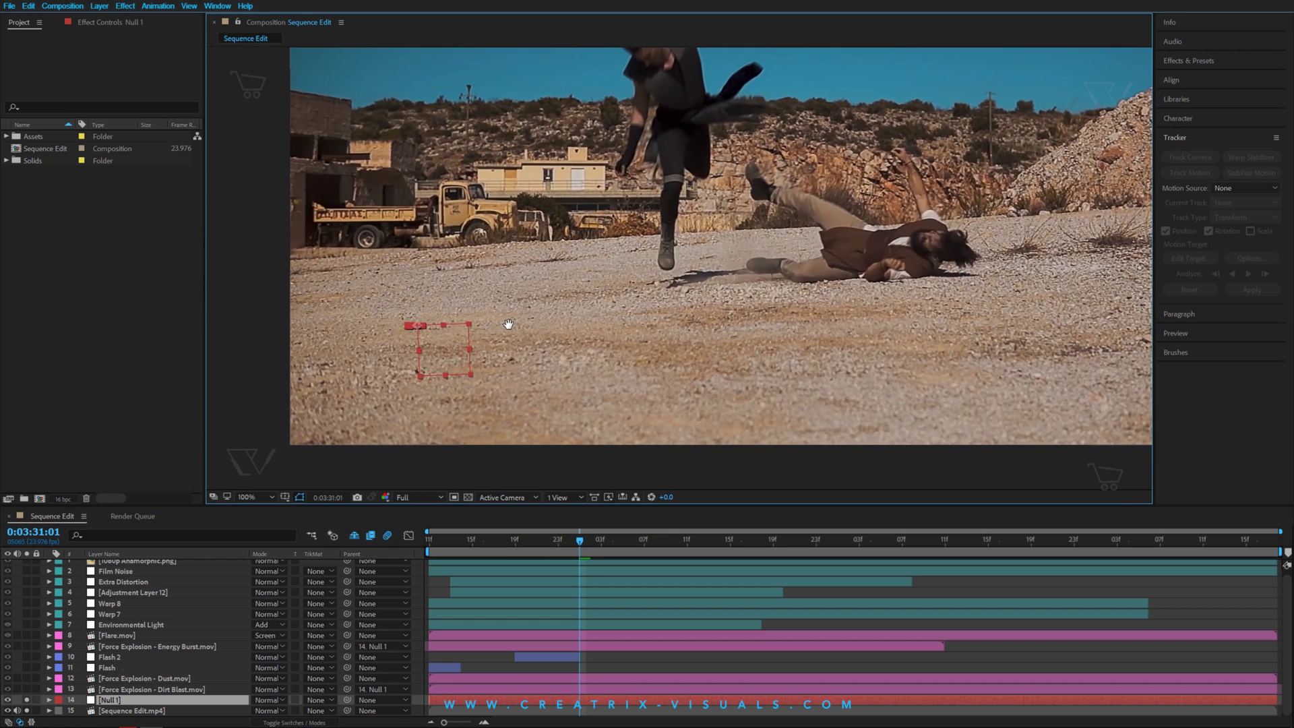
pyautogui.click(488, 536)
pyautogui.press('space')
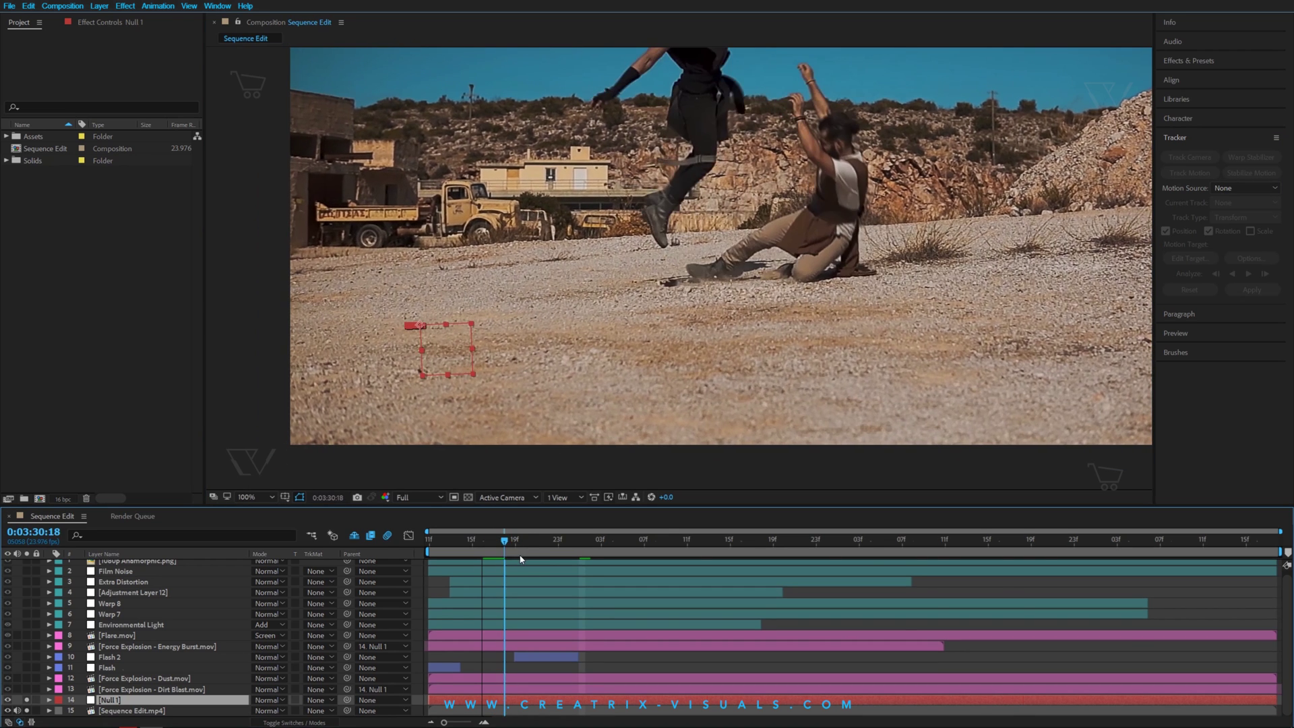
pyautogui.scroll(-2, 613, 379)
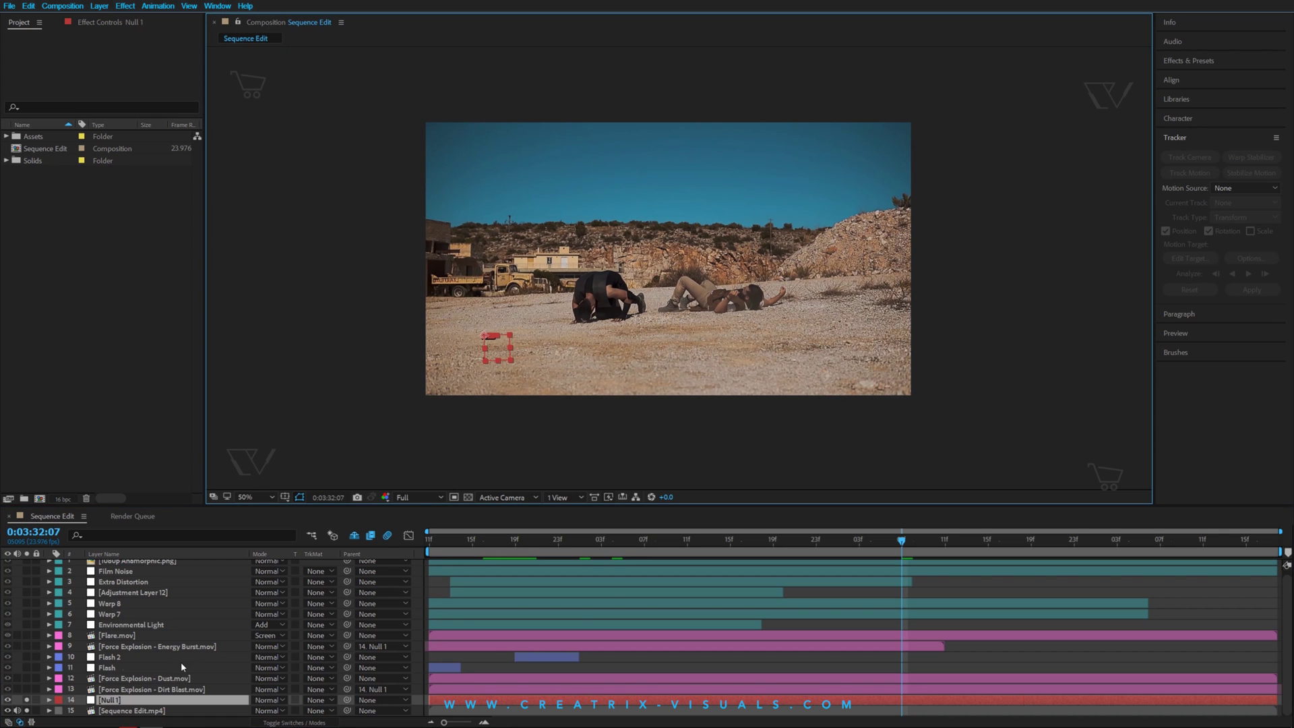
pyautogui.press('u')
pyautogui.scroll(-1, 556, 653)
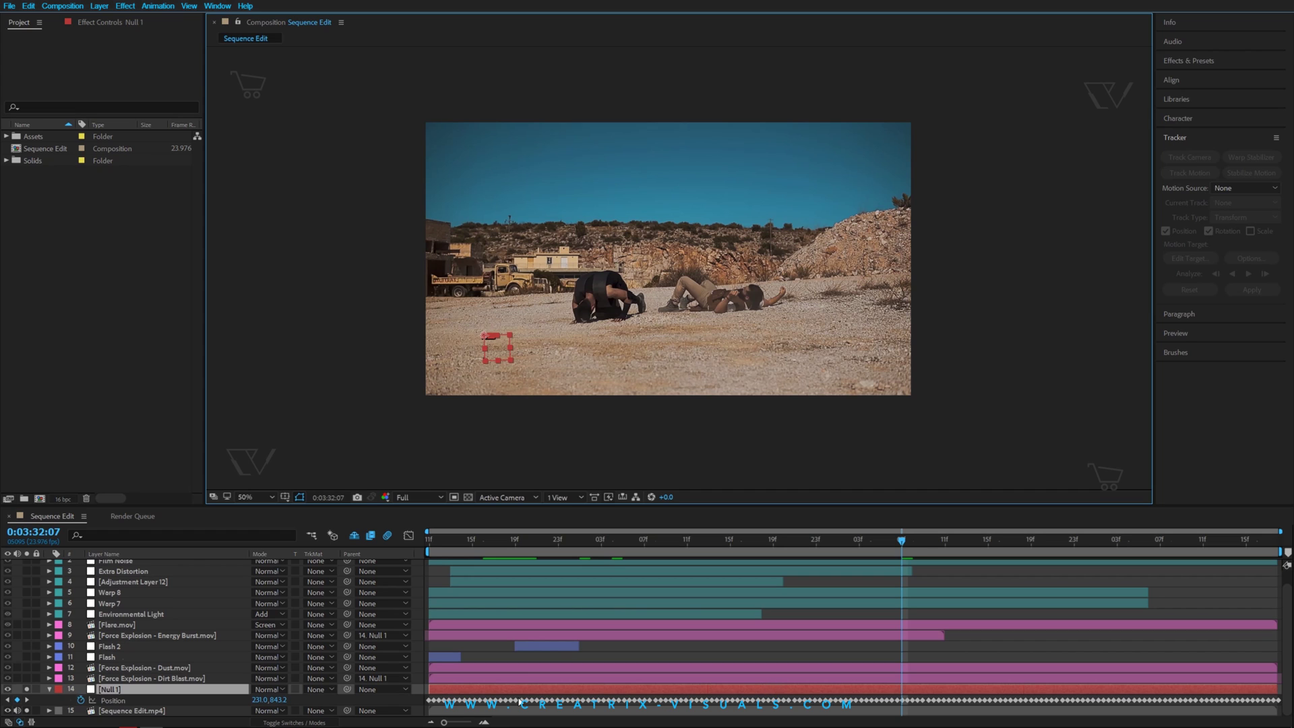
pyautogui.press('r')
pyautogui.click(49, 689)
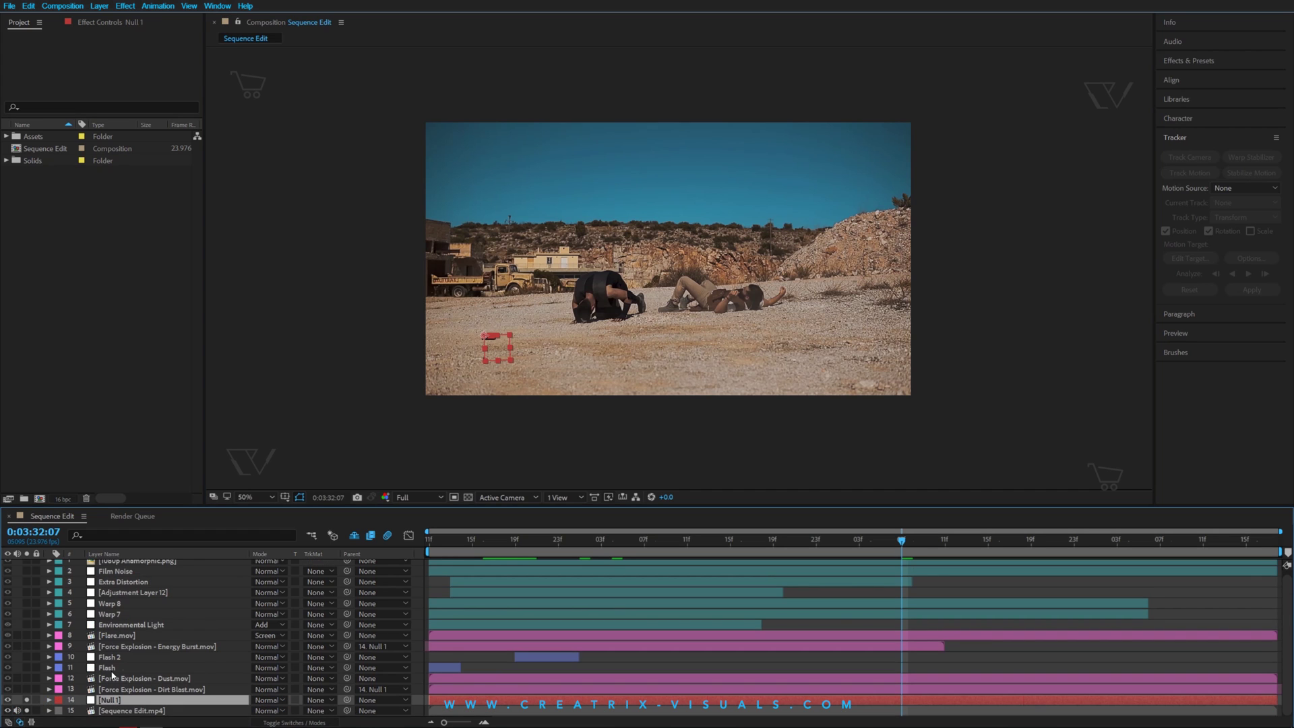
# Step: Solo the Dirt Blast layer and review it around 0:03:30:18
pyautogui.click(6, 136)
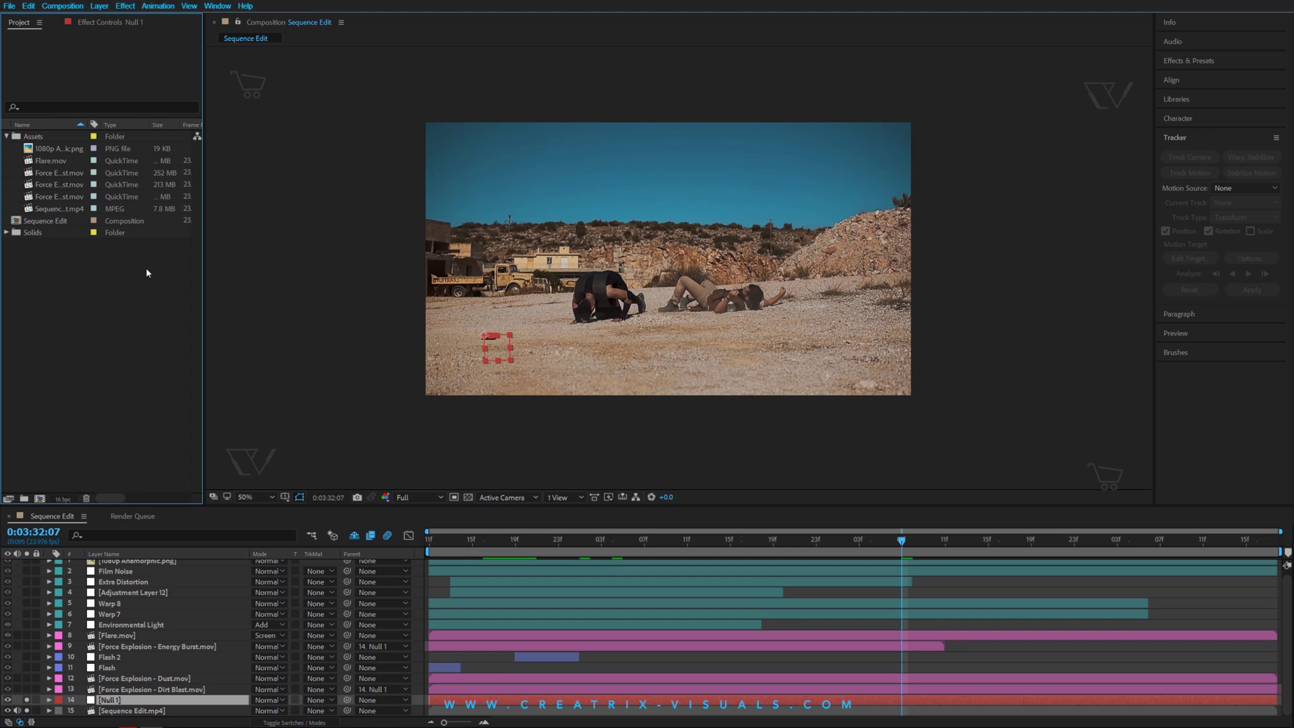
pyautogui.click(525, 549)
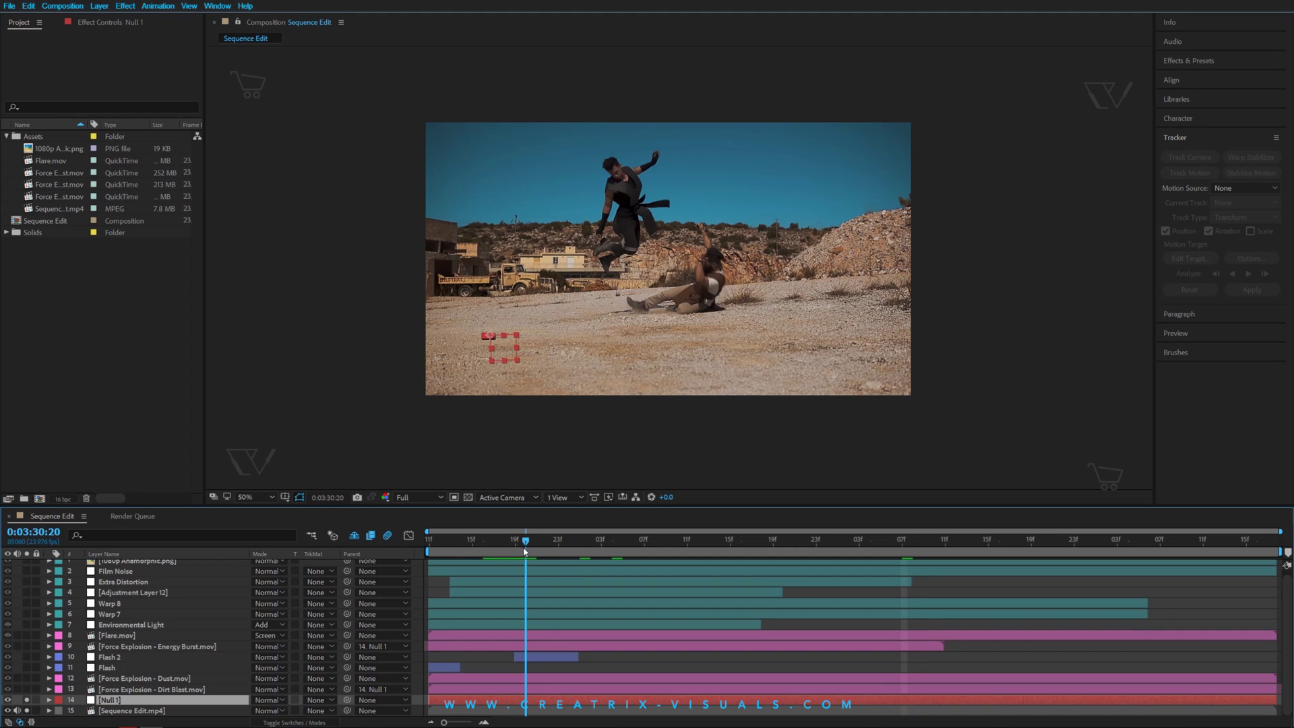
pyautogui.click(26, 689)
pyautogui.click(131, 689)
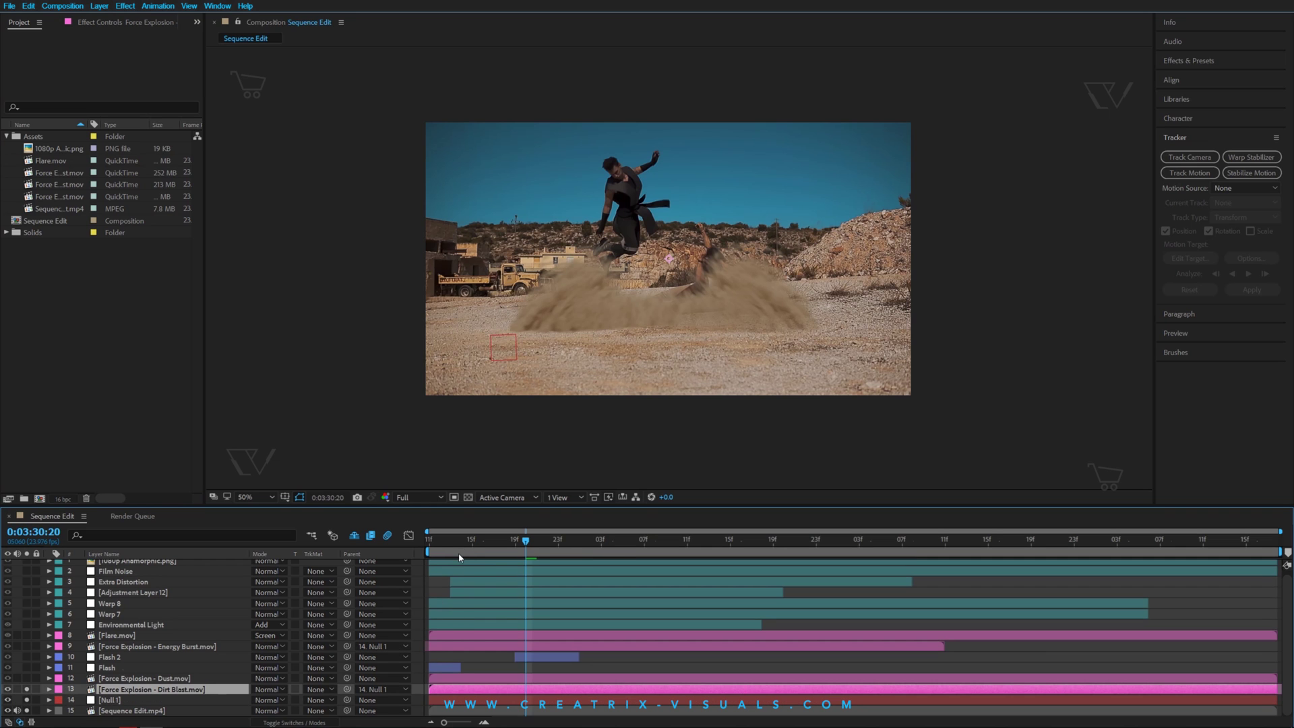
pyautogui.moveTo(460, 541); pyautogui.dragTo(648, 562)
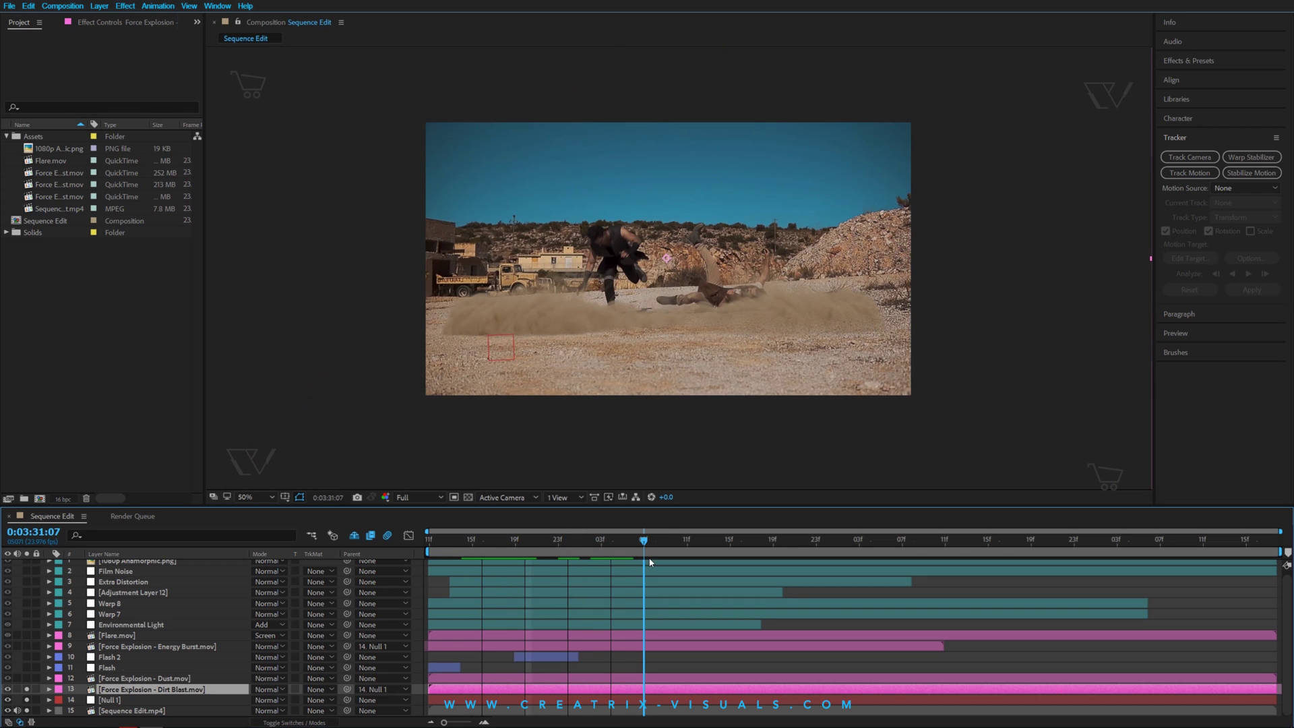
# Step: Solo the Dust layer and preview it at 0:03:30:20
pyautogui.click(26, 678)
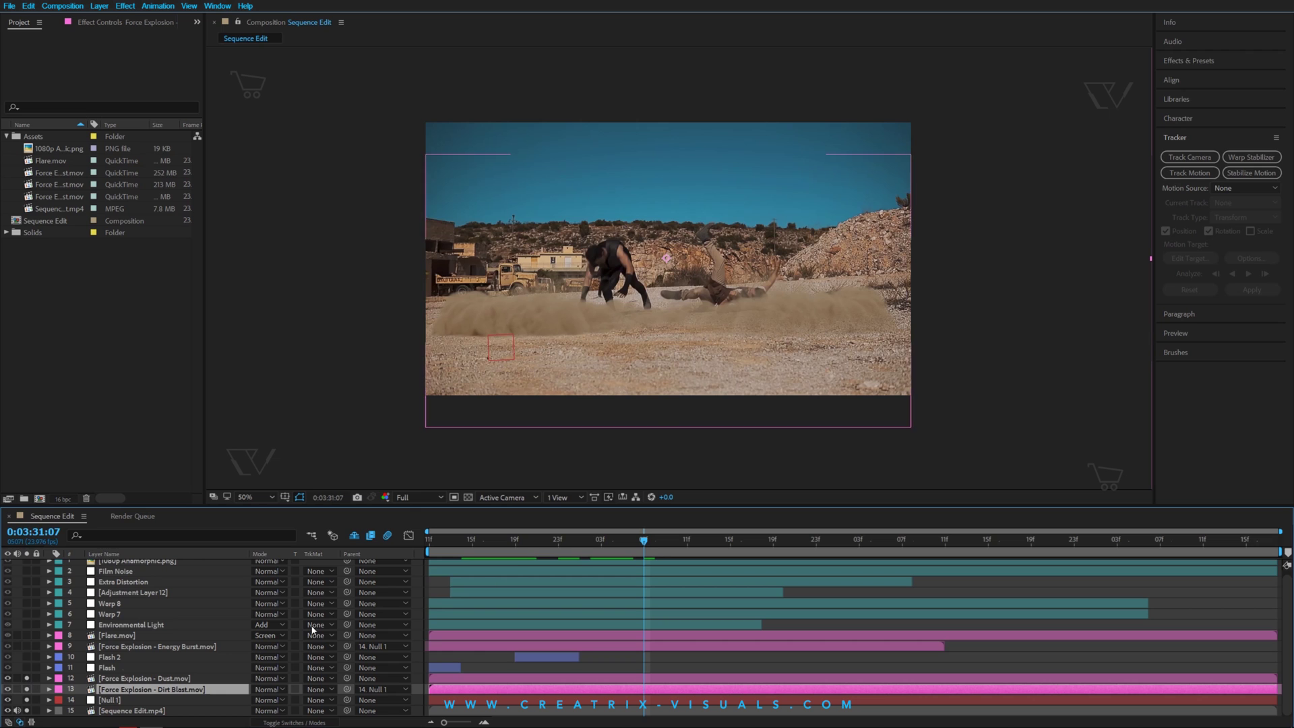
pyautogui.click(471, 549)
pyautogui.moveTo(470, 550); pyautogui.dragTo(531, 553)
pyautogui.scroll(1, 135, 566)
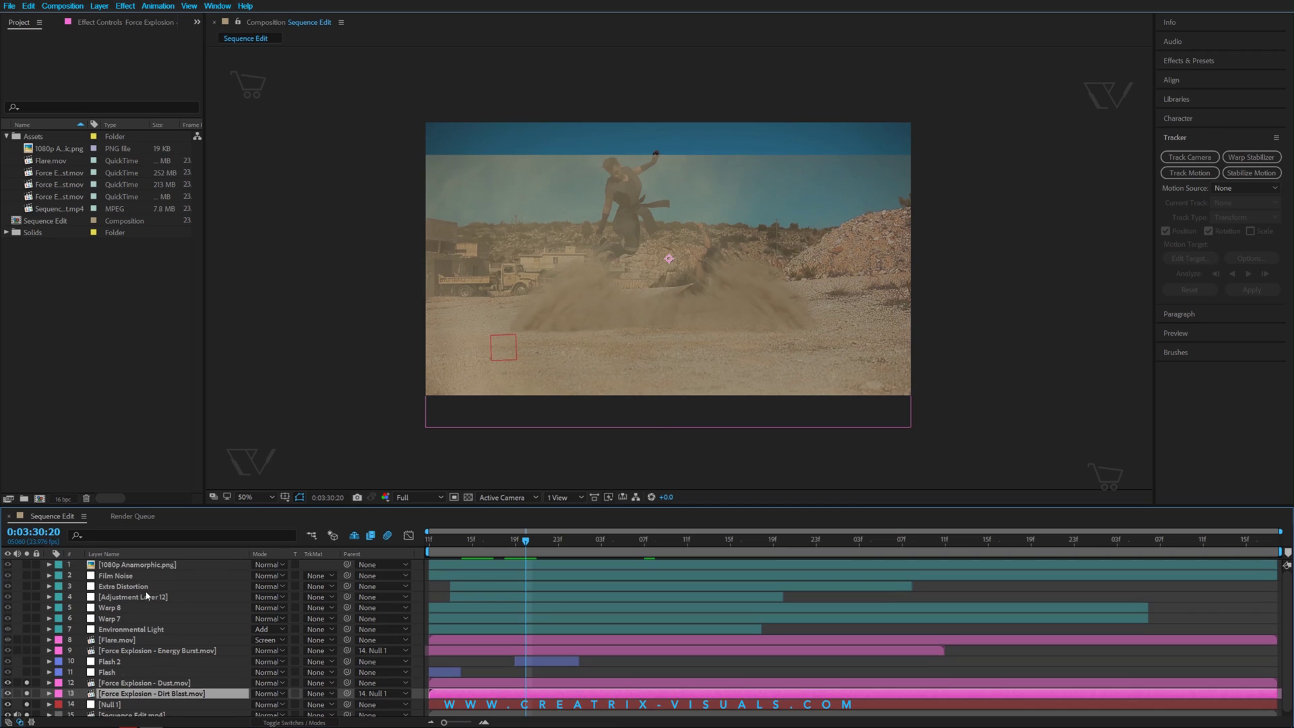
pyautogui.click(134, 568)
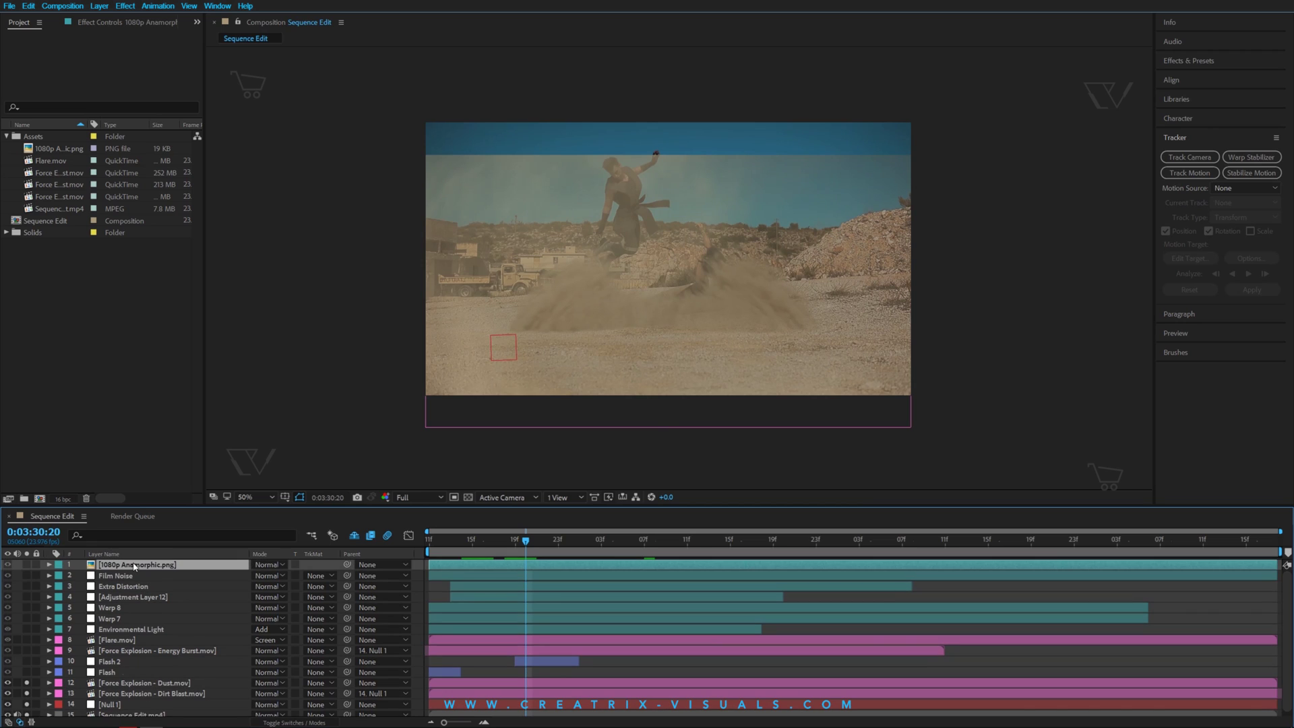
# Step: Turn on the 1080p Anamorphic layer so black letterbox bars frame the shot
pyautogui.click(26, 564)
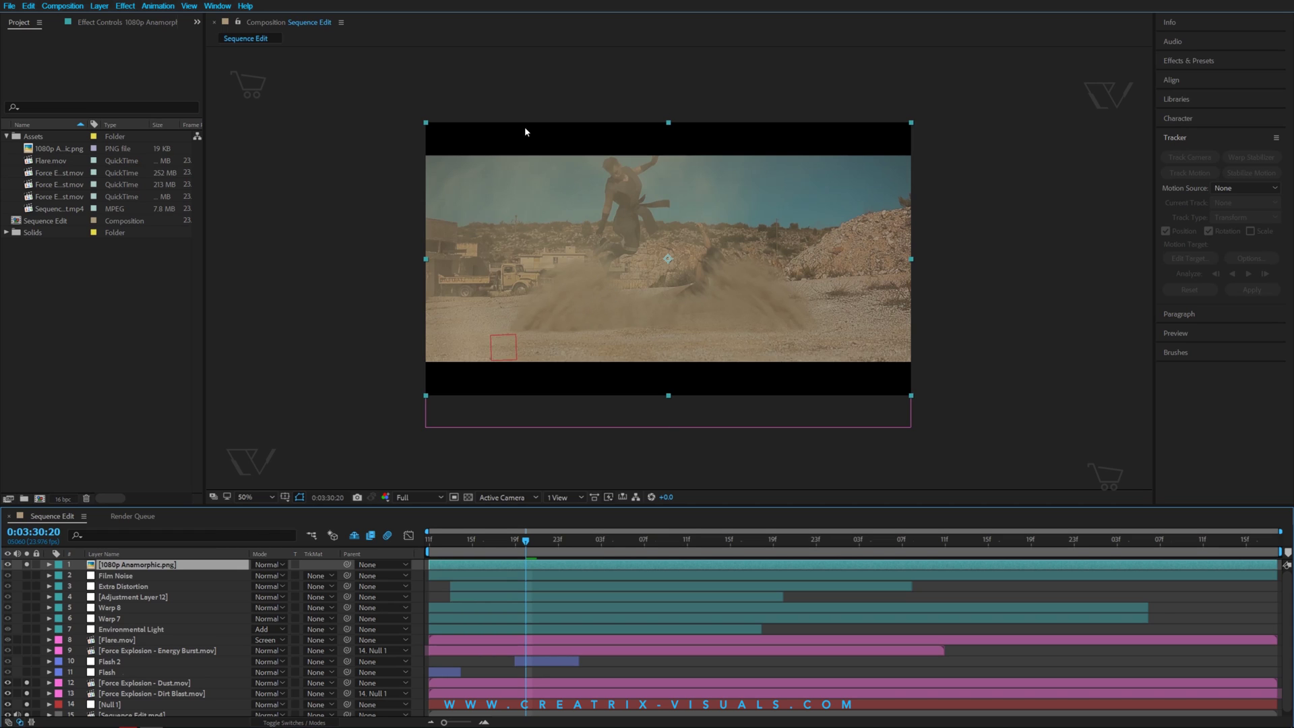
pyautogui.scroll(-3, 447, 369)
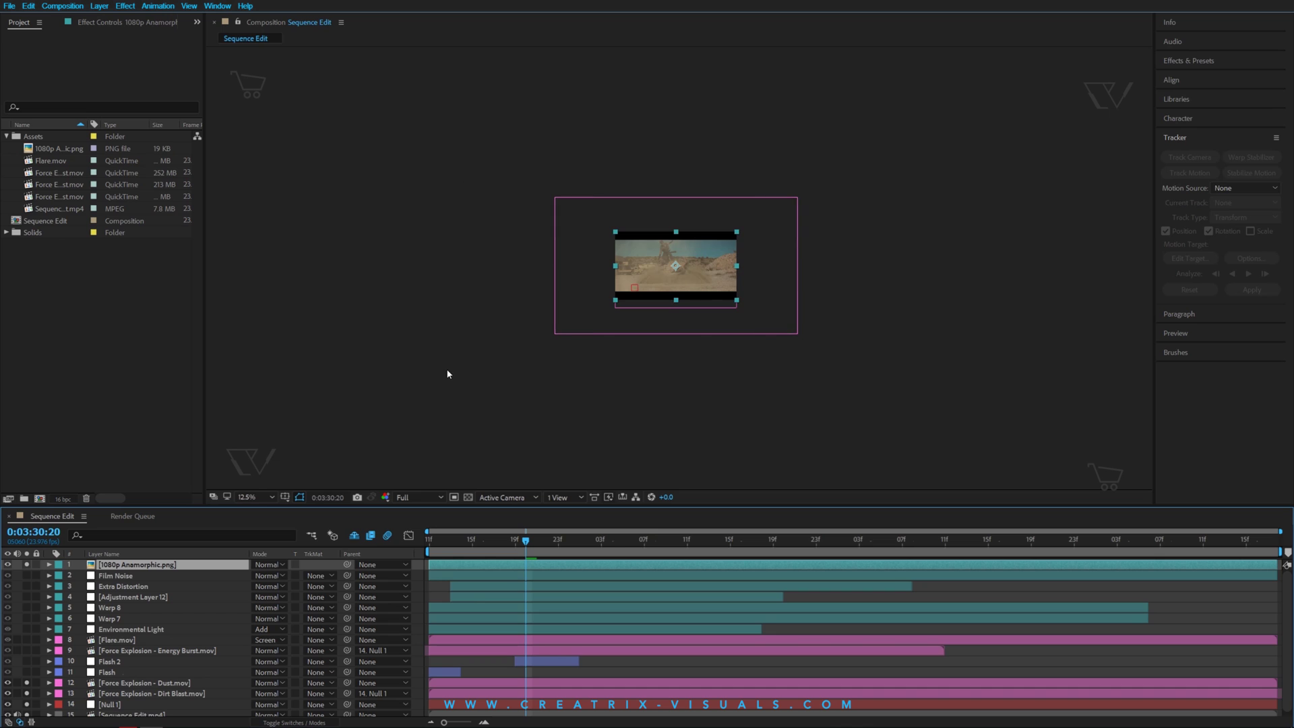
pyautogui.scroll(3, 450, 367)
# Step: Reposition the Dirt Blast layer within the frame in the viewer
pyautogui.click(140, 692)
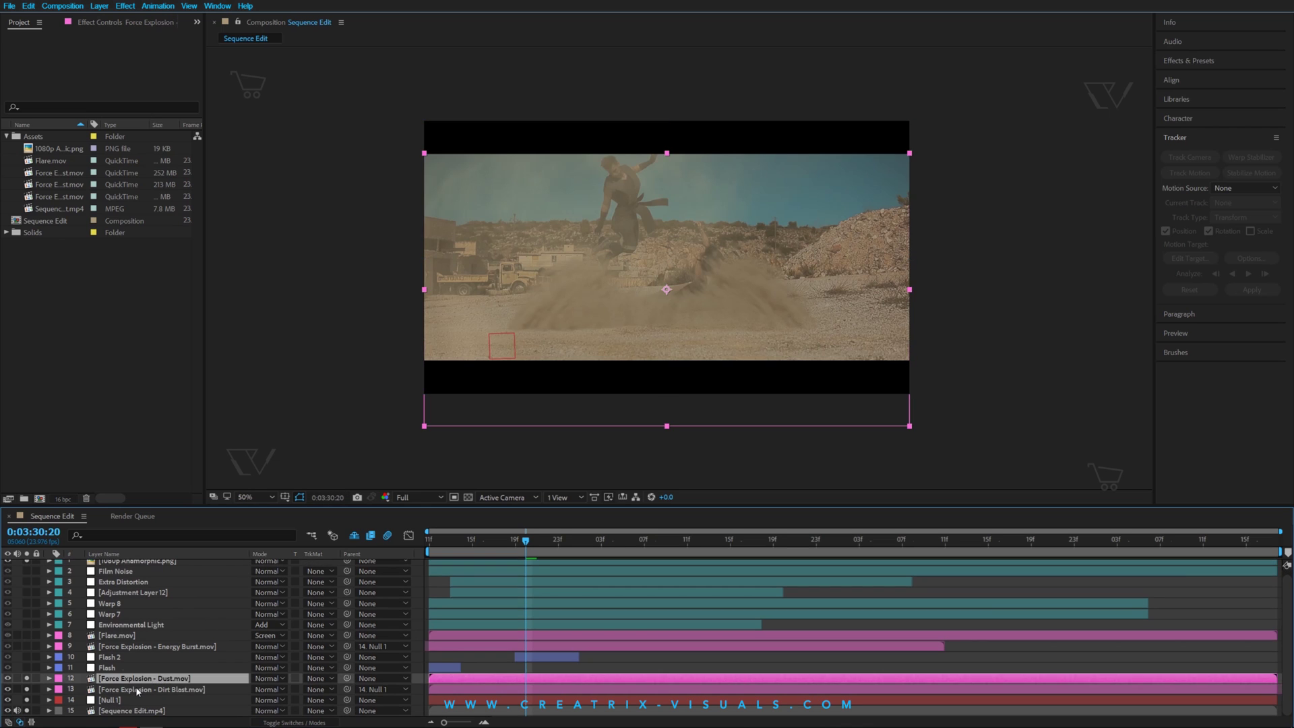
pyautogui.scroll(-1, 139, 689)
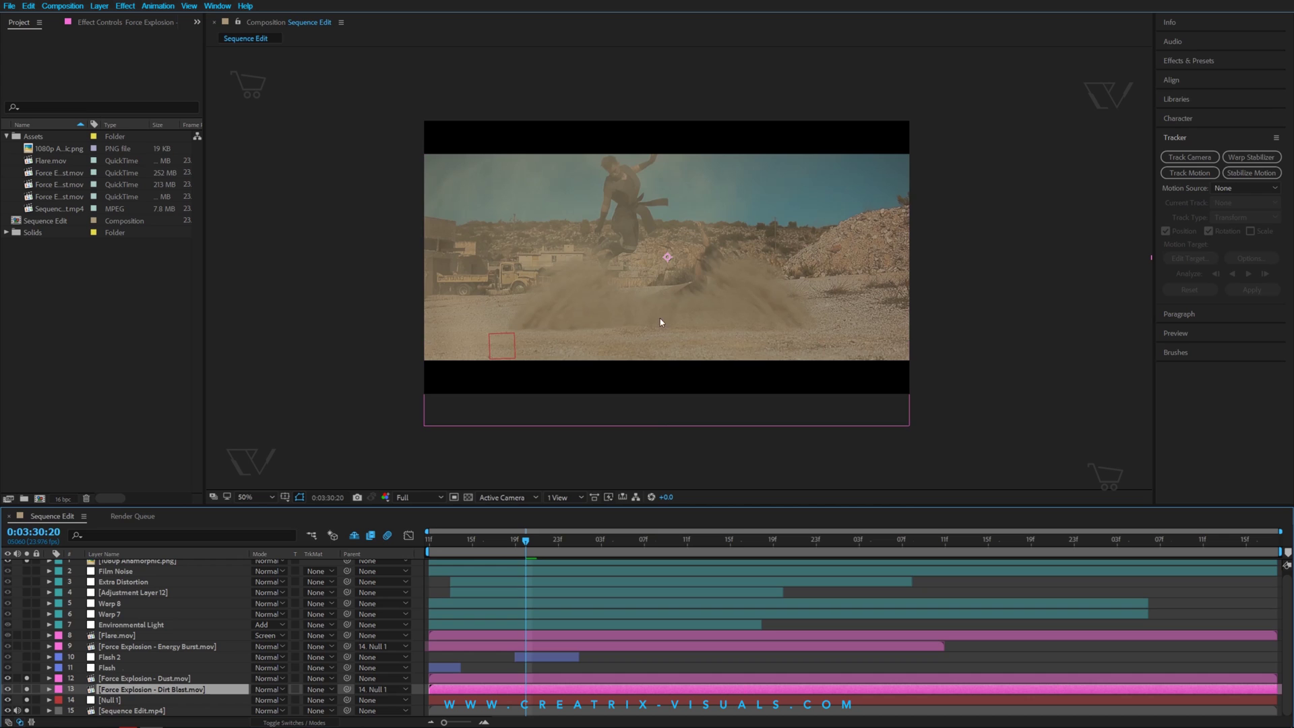
pyautogui.moveTo(660, 322); pyautogui.dragTo(745, 304)
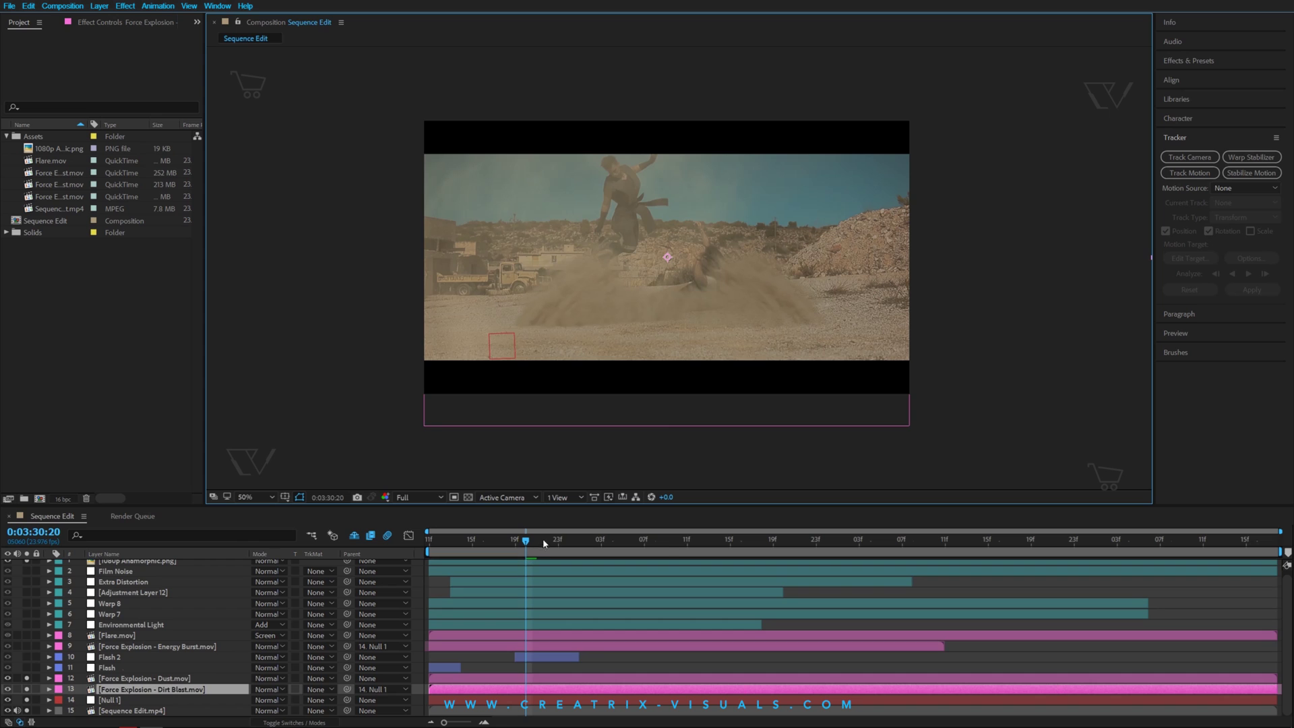
# Step: Preview ahead to 0:03:31:06, select the Dust layer, and return to 0:03:30:20
pyautogui.click(579, 541)
pyautogui.moveTo(579, 541); pyautogui.dragTo(634, 544)
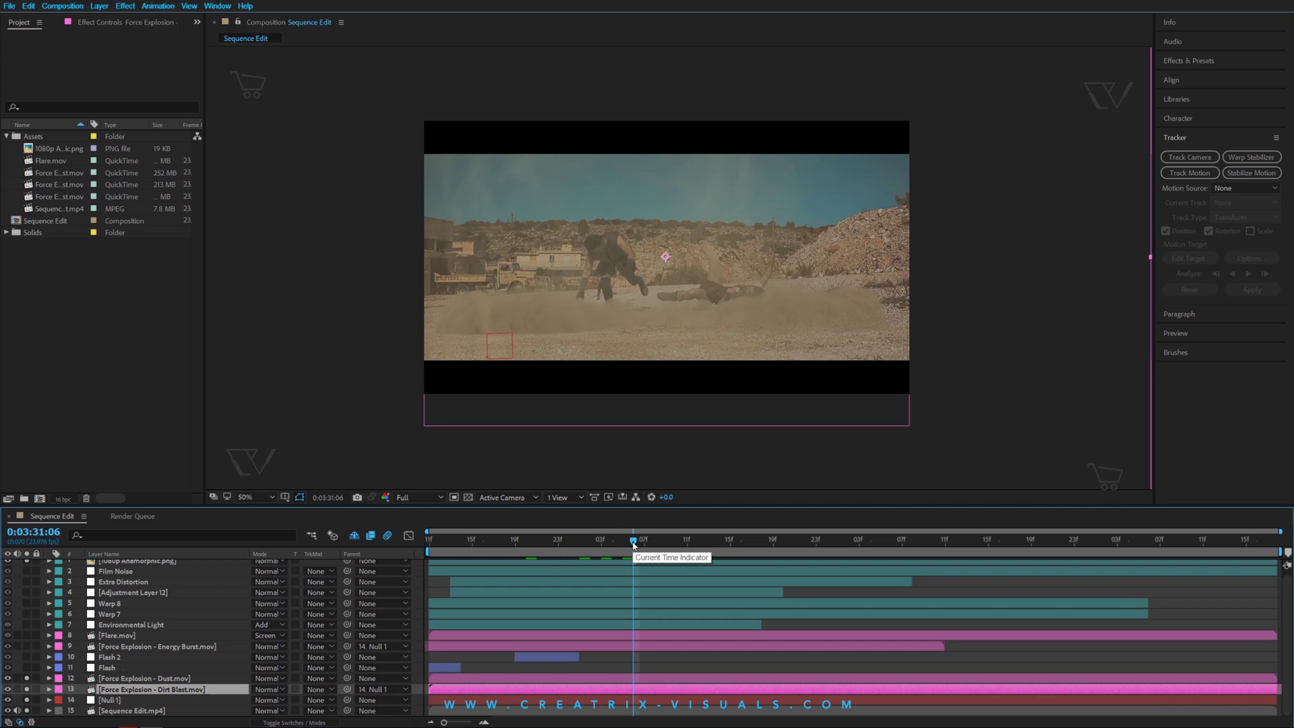
pyautogui.click(117, 679)
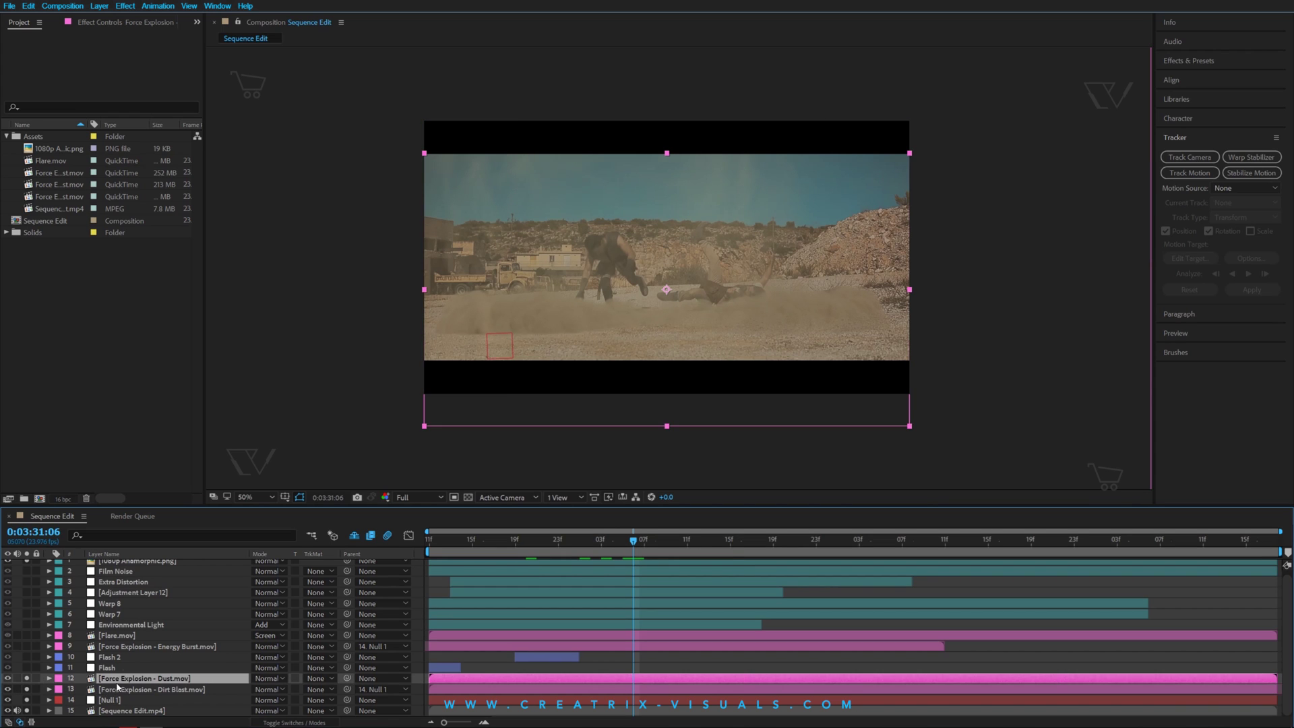
pyautogui.click(527, 544)
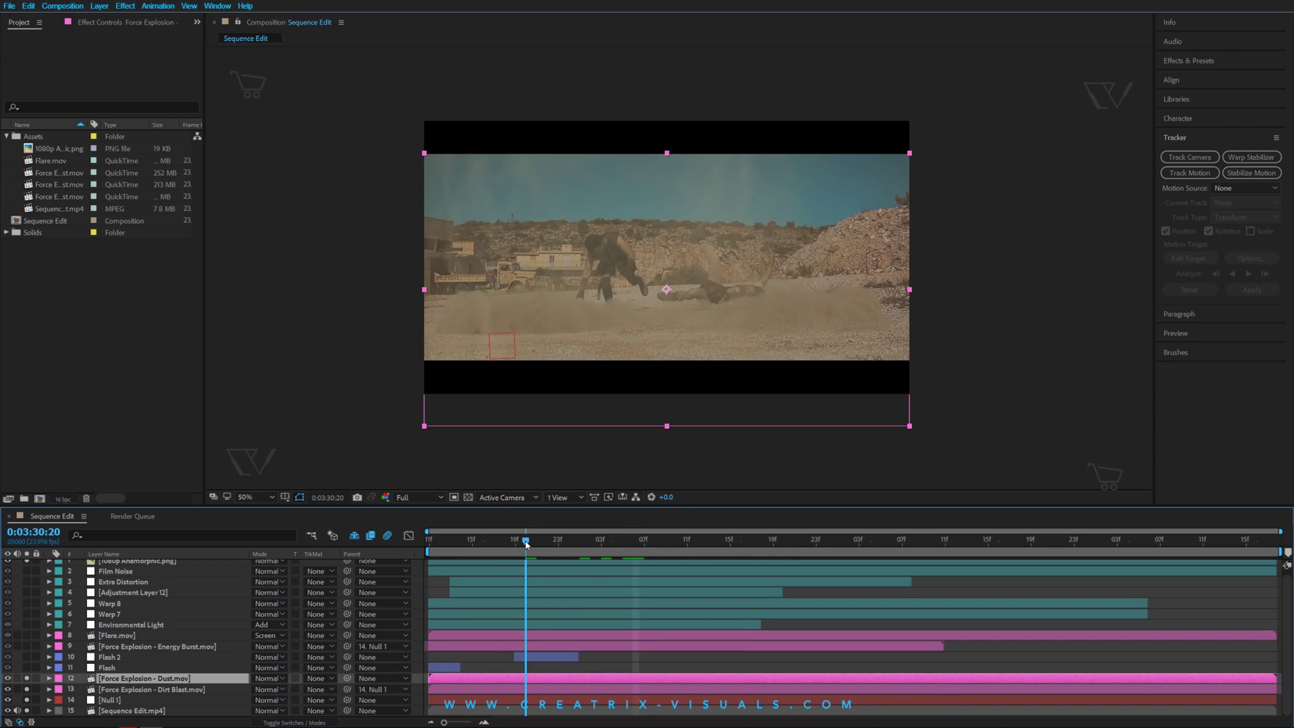
# Step: Turn on the Energy Burst layer and parent it to 14. Null 1
pyautogui.click(26, 645)
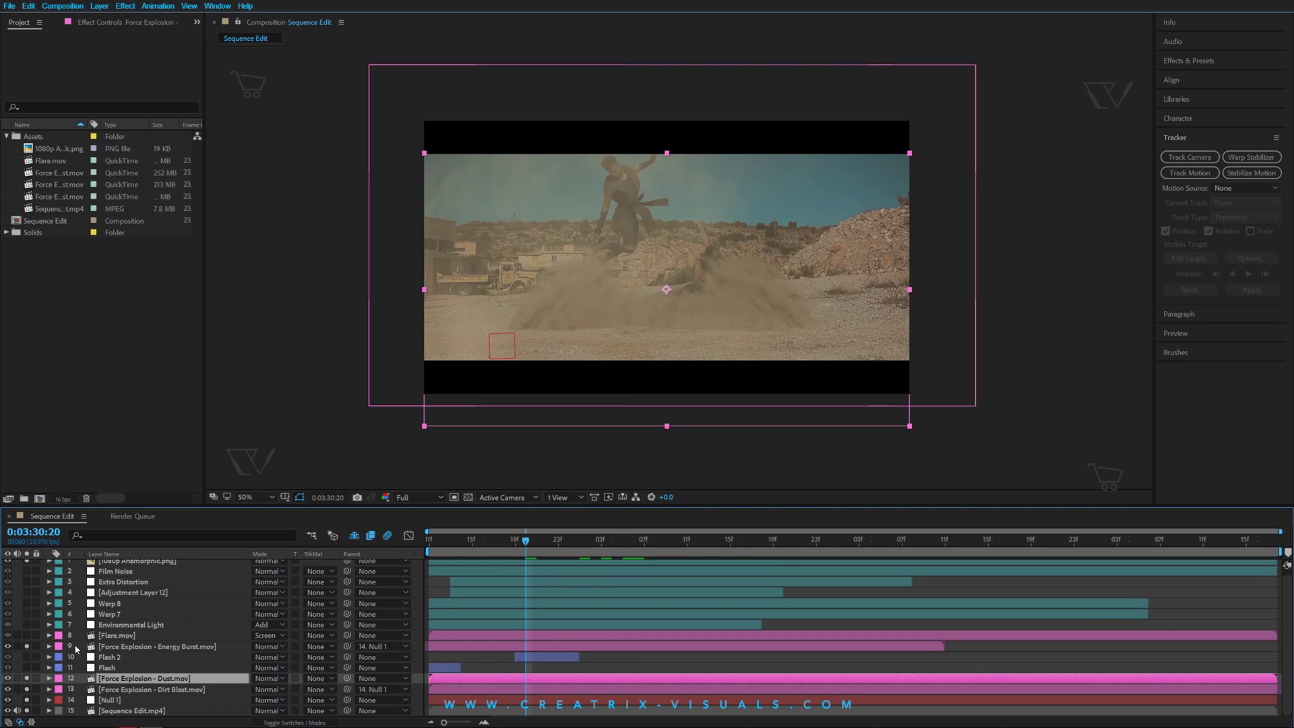
pyautogui.click(141, 647)
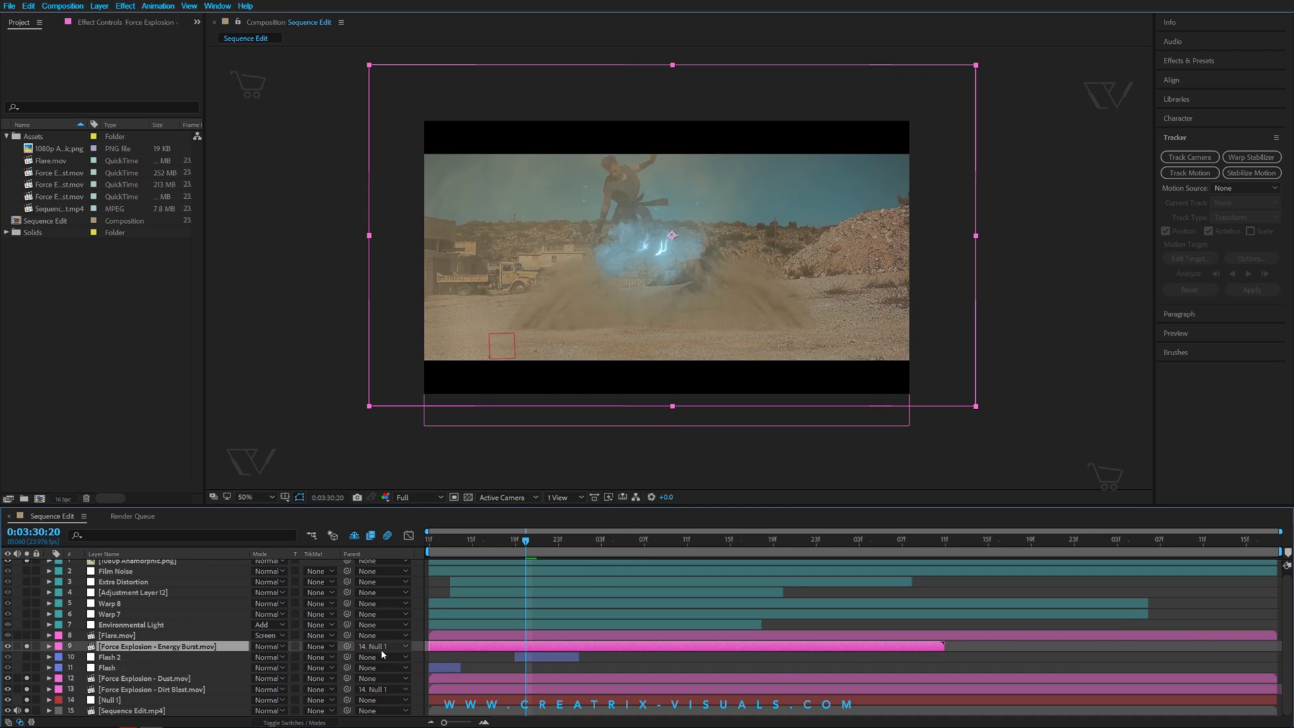
pyautogui.moveTo(347, 646); pyautogui.dragTo(189, 700)
# Step: Preview the burst between 0:03:30:17 and 0:03:31:08, ending back at 0:03:30:11
pyautogui.click(500, 551)
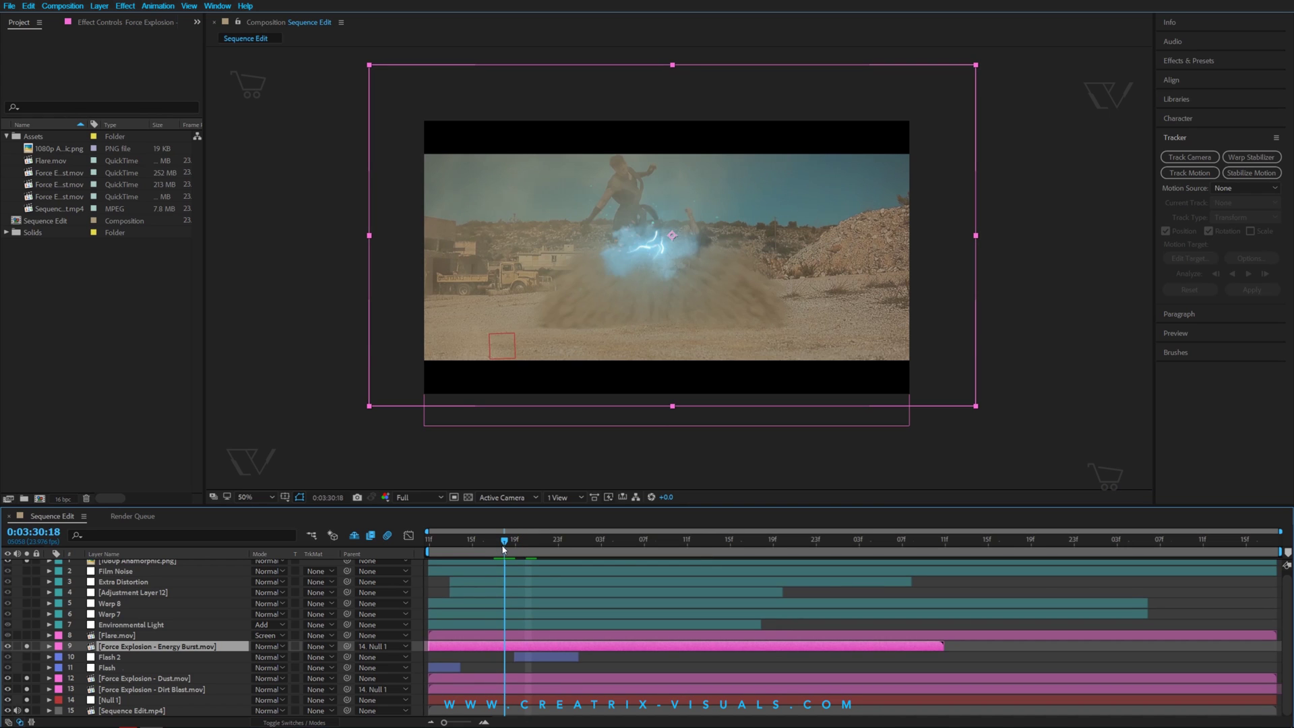
pyautogui.moveTo(503, 549); pyautogui.dragTo(495, 550)
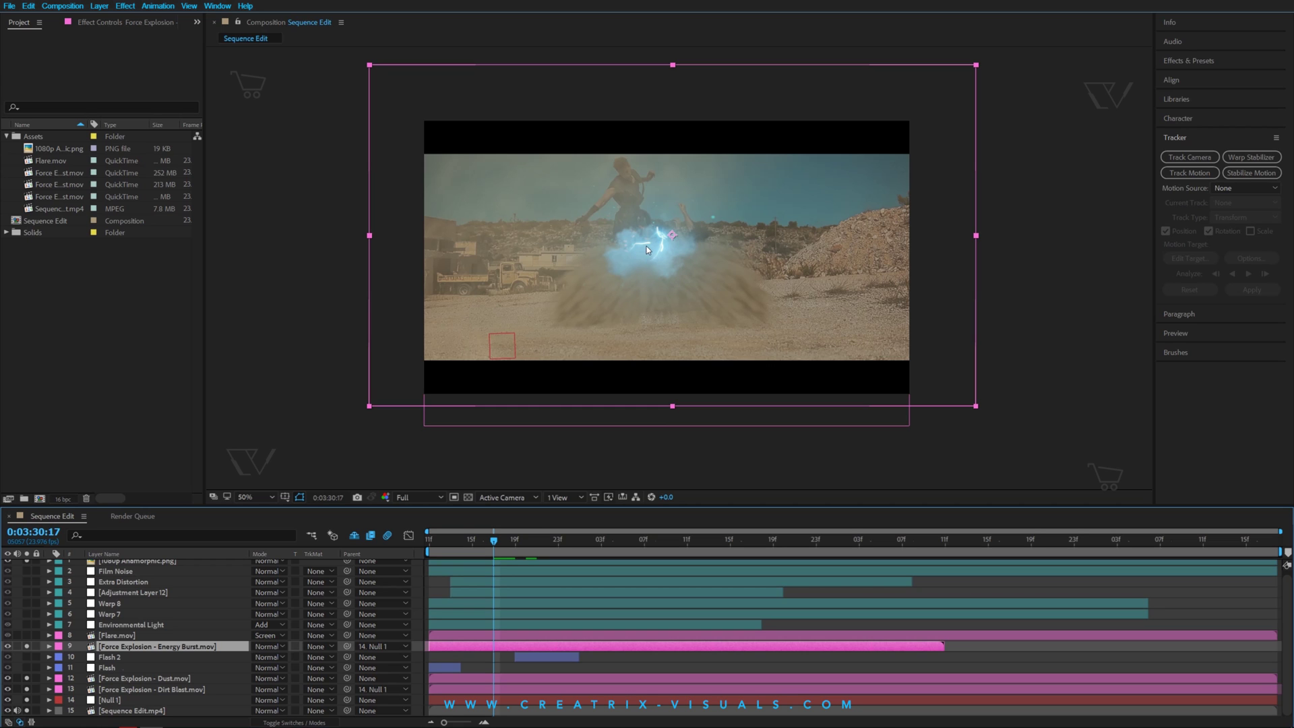
pyautogui.moveTo(501, 537); pyautogui.dragTo(633, 553)
pyautogui.click(505, 553)
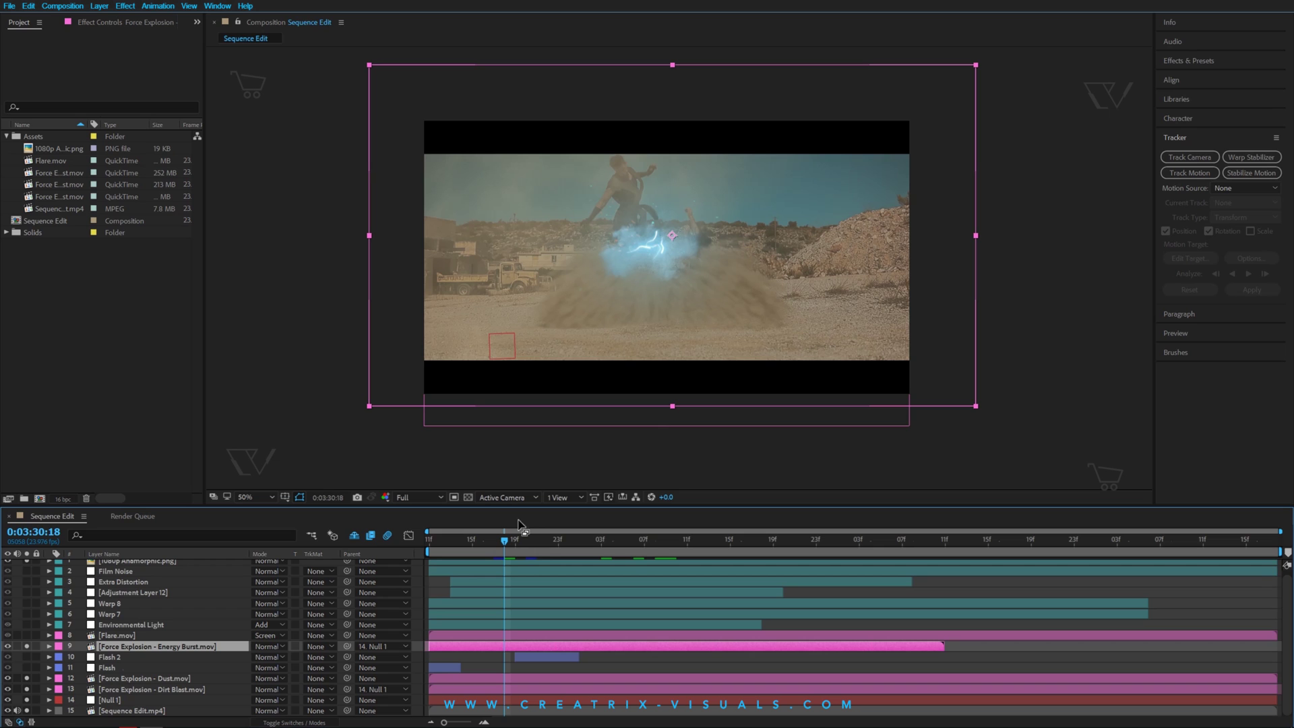
pyautogui.moveTo(504, 541); pyautogui.dragTo(622, 560)
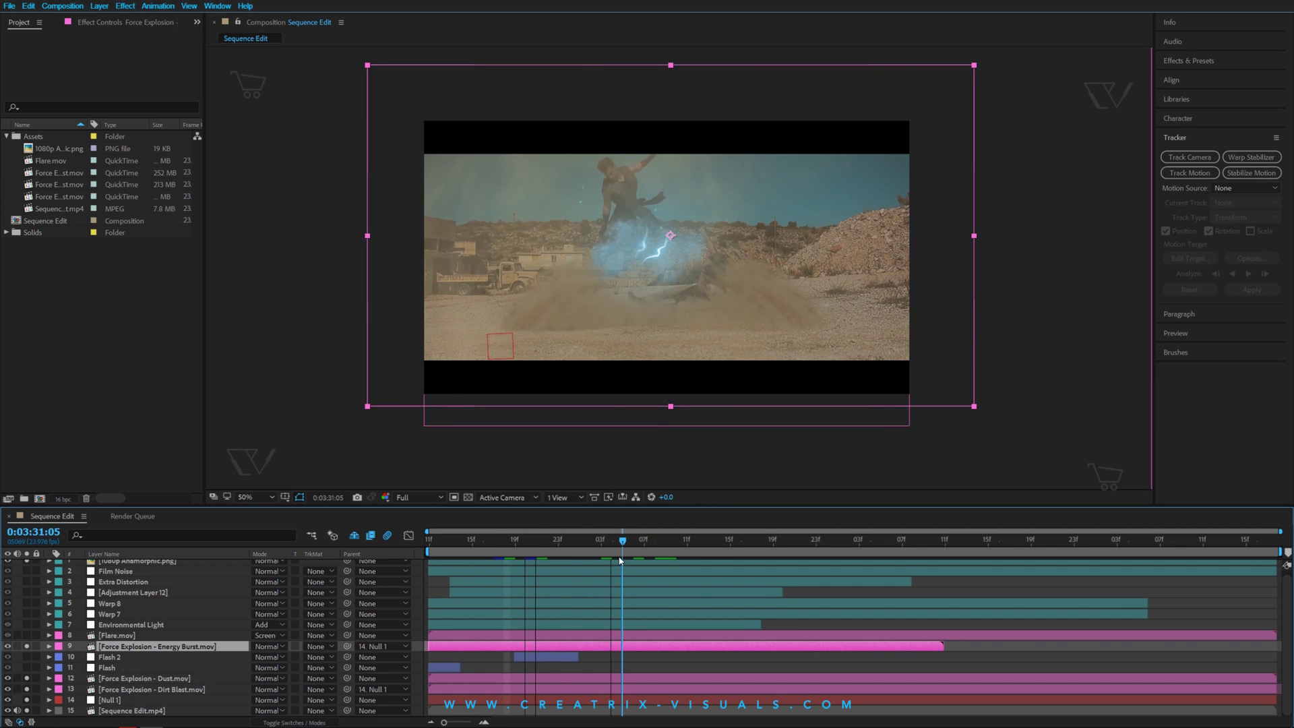
pyautogui.click(429, 539)
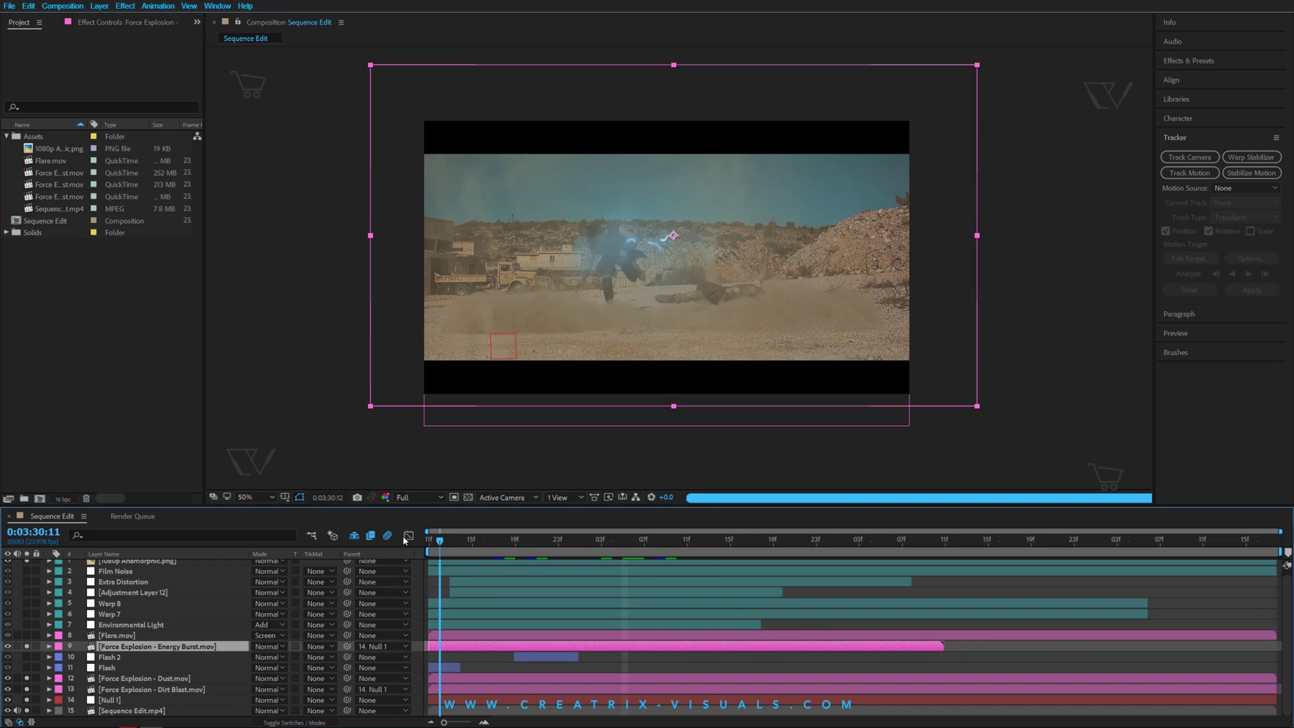
pyautogui.click(40, 665)
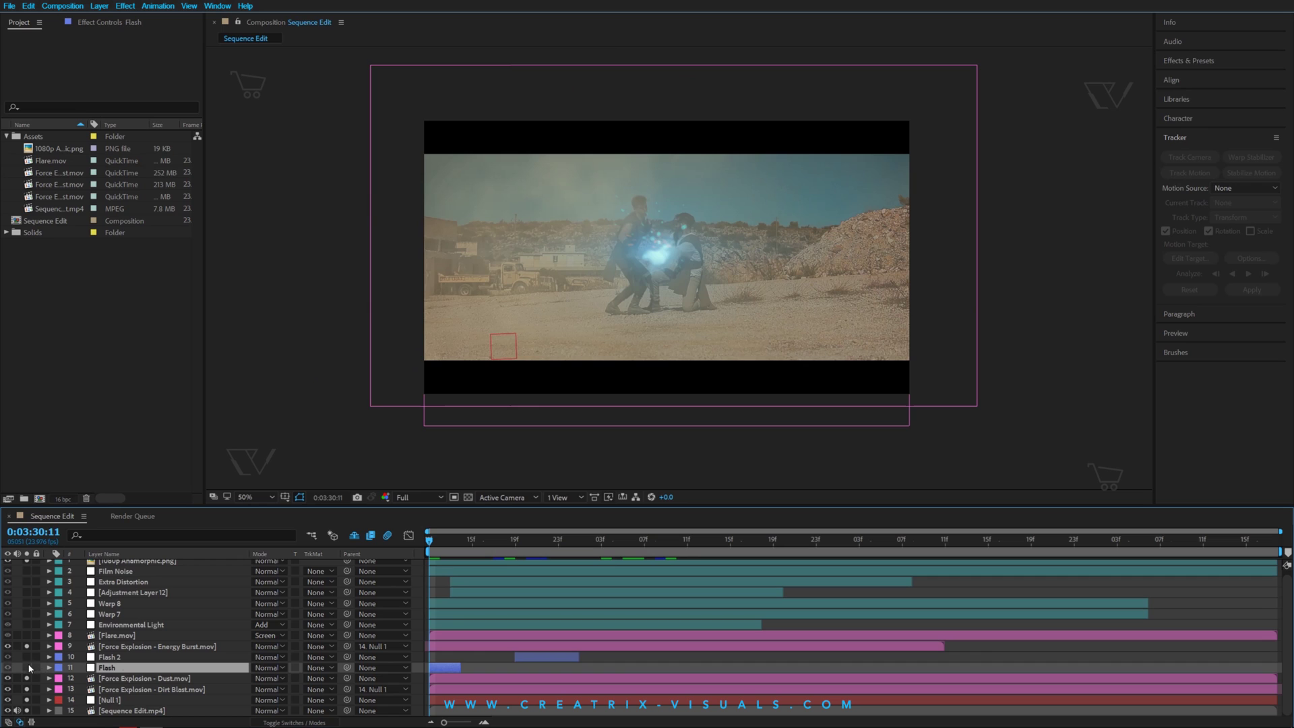
# Step: Try creating a new white (ffffff) solid, then cancel it
pyautogui.click(100, 6)
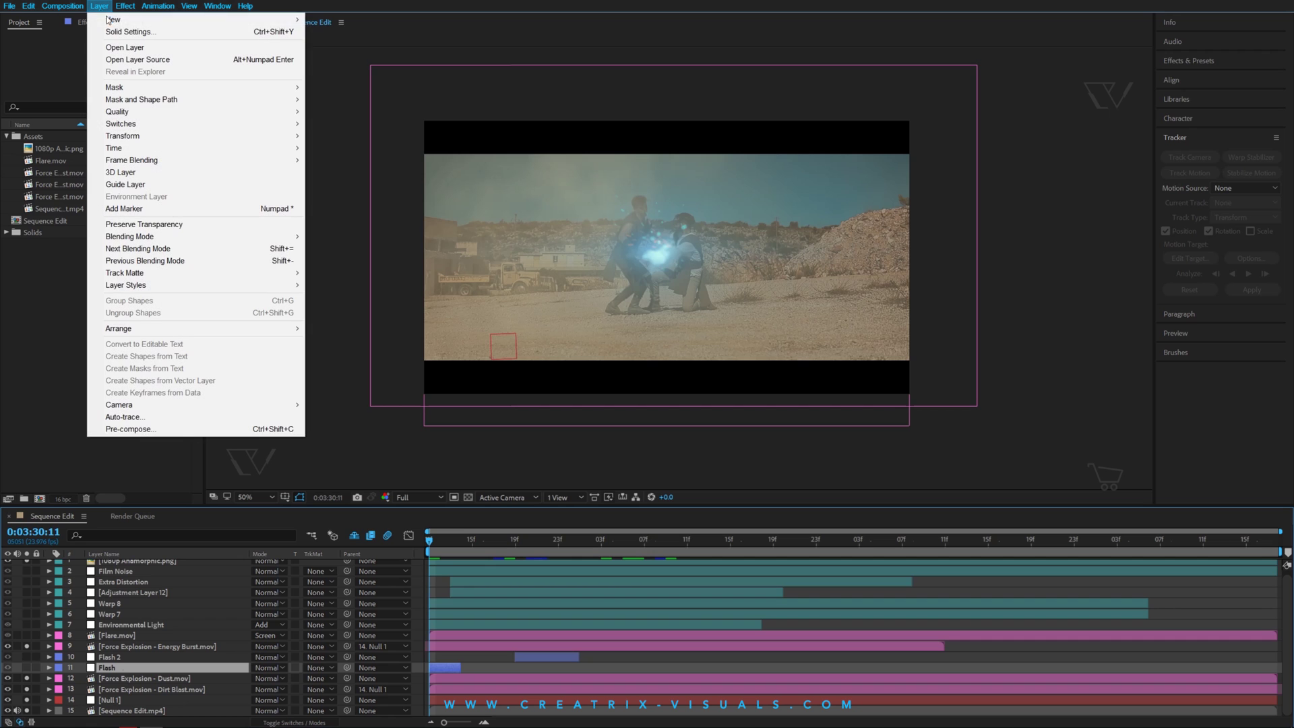
pyautogui.moveTo(111, 21)
pyautogui.click(330, 31)
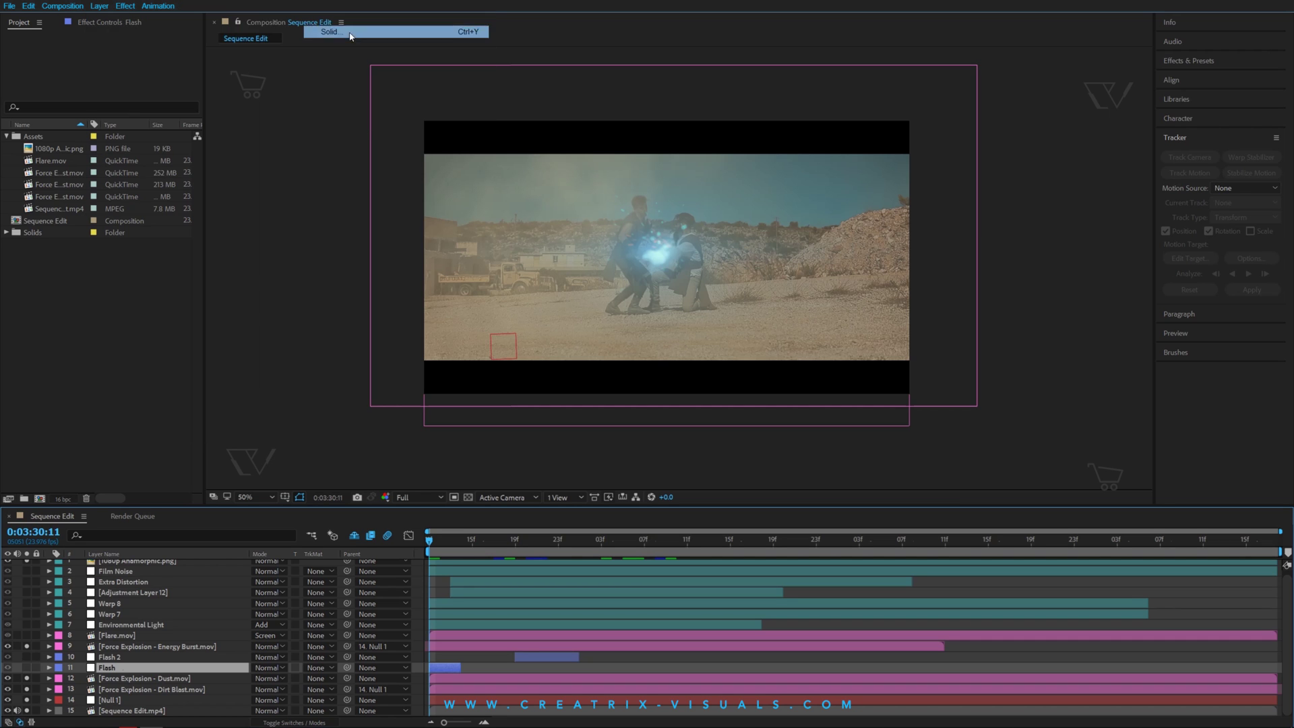
pyautogui.click(1049, 438)
pyautogui.write('ffffff')
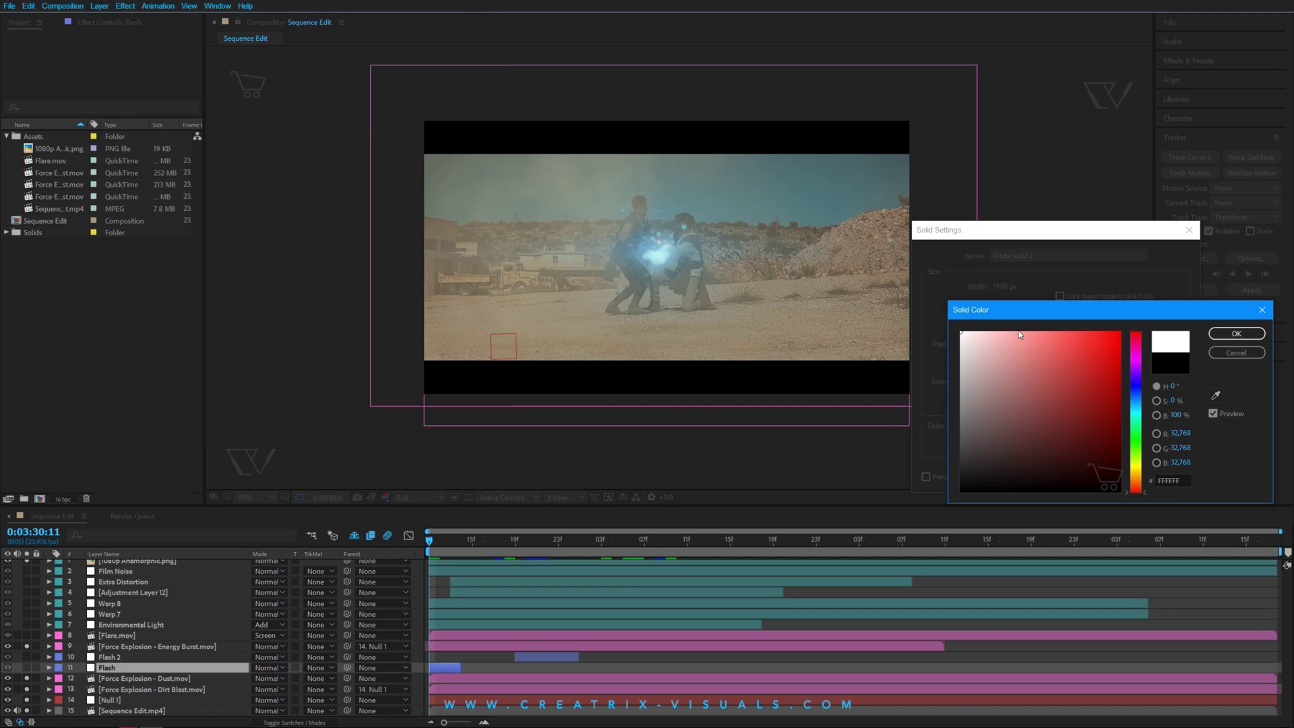
pyautogui.click(1236, 333)
pyautogui.click(1153, 478)
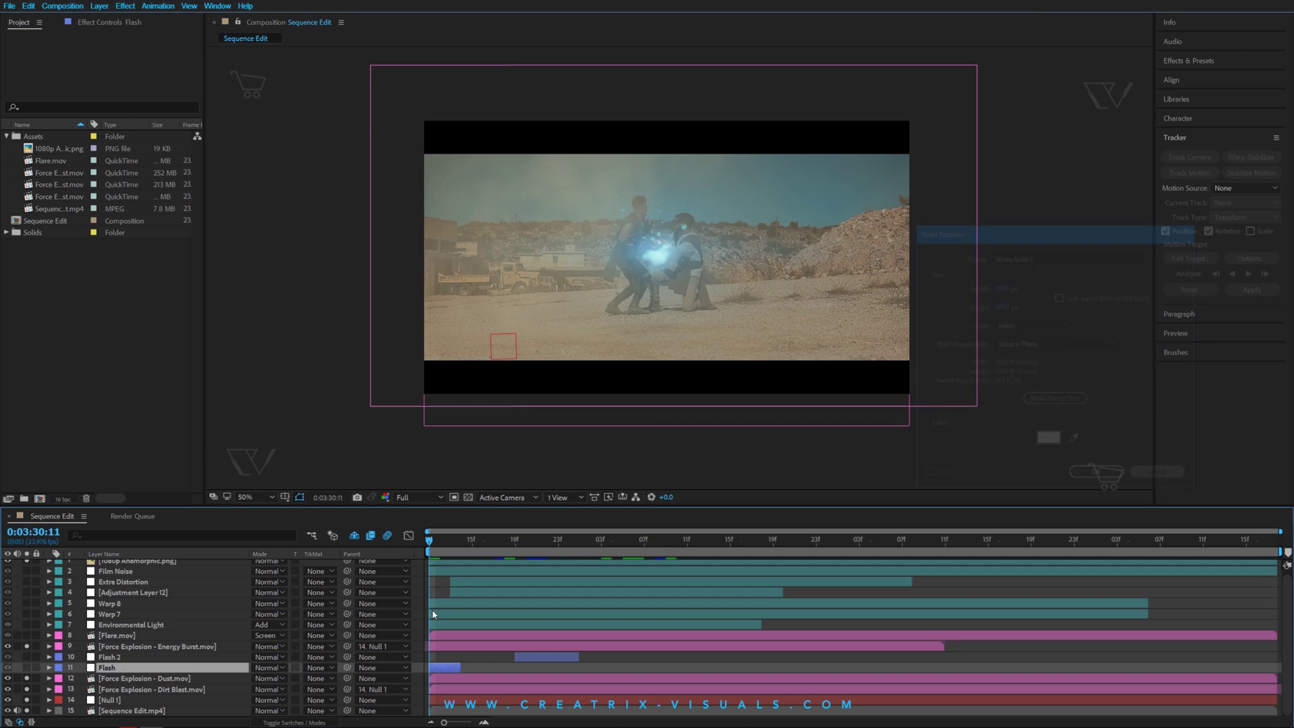
# Step: Turn on the white Flash layer and check its opacity fading to 43%
pyautogui.click(26, 667)
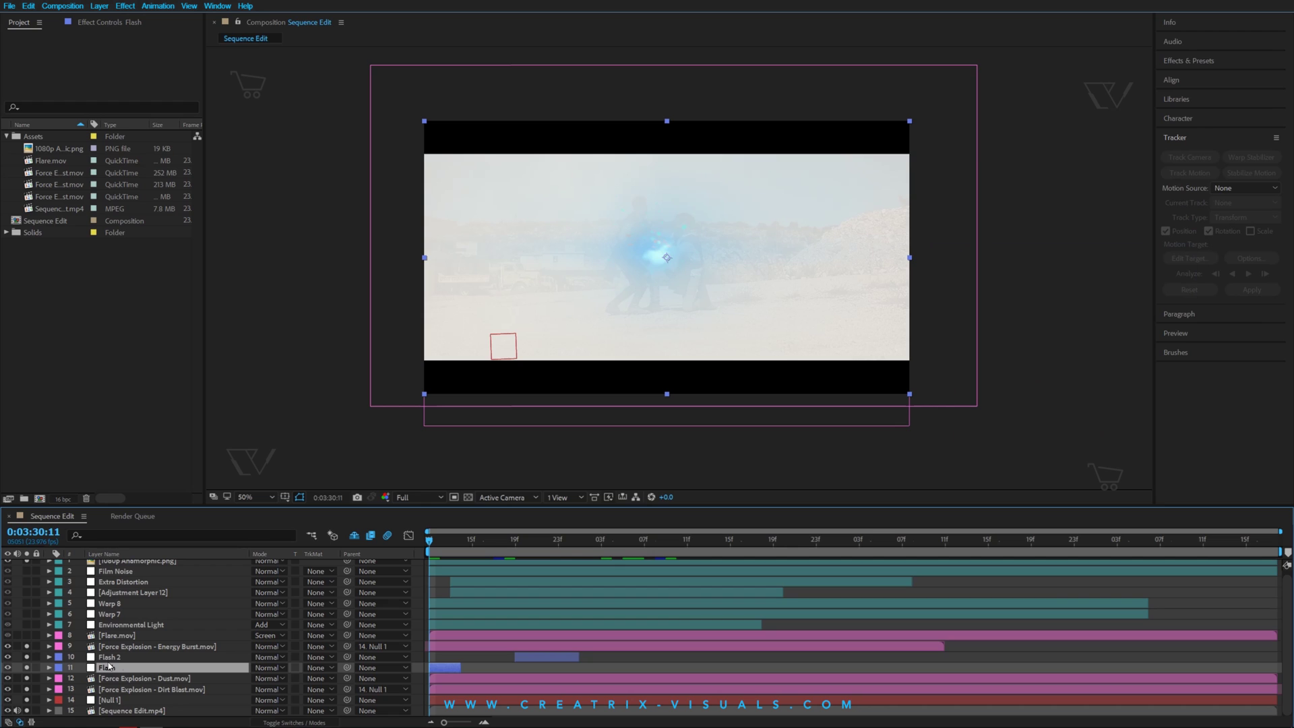
pyautogui.press('t')
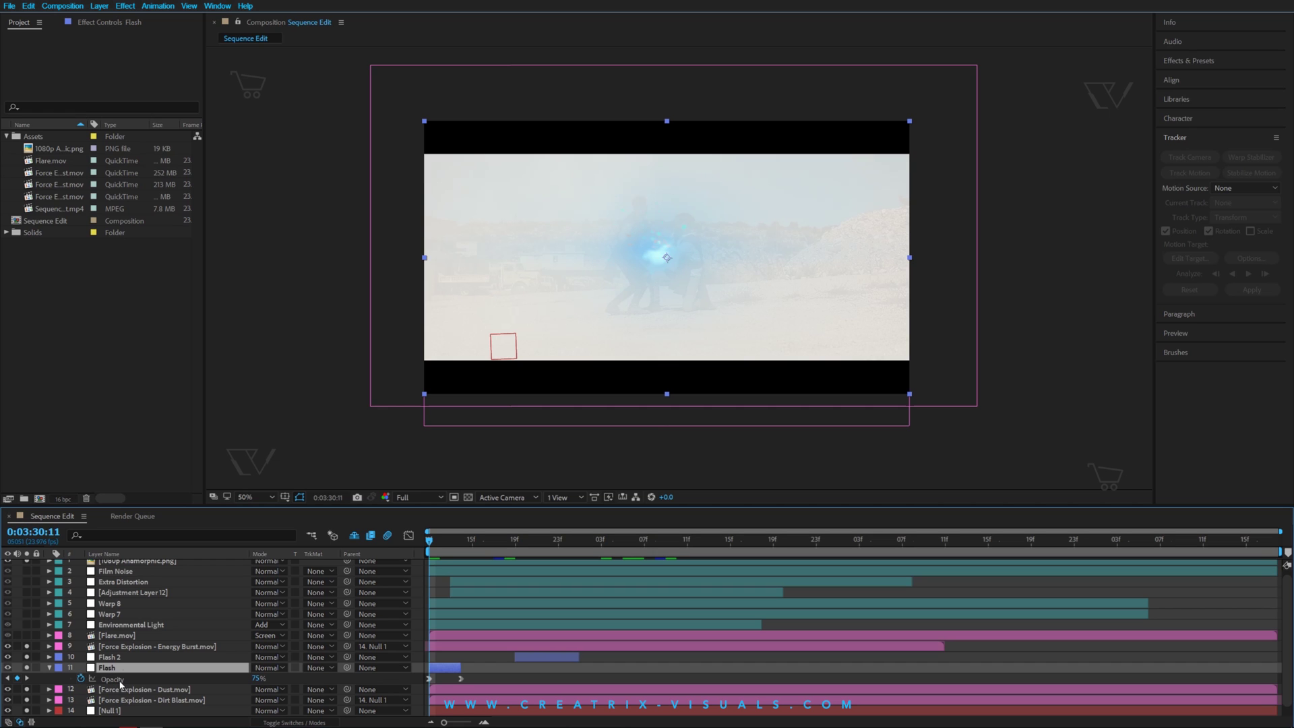
pyautogui.moveTo(431, 542); pyautogui.dragTo(461, 546)
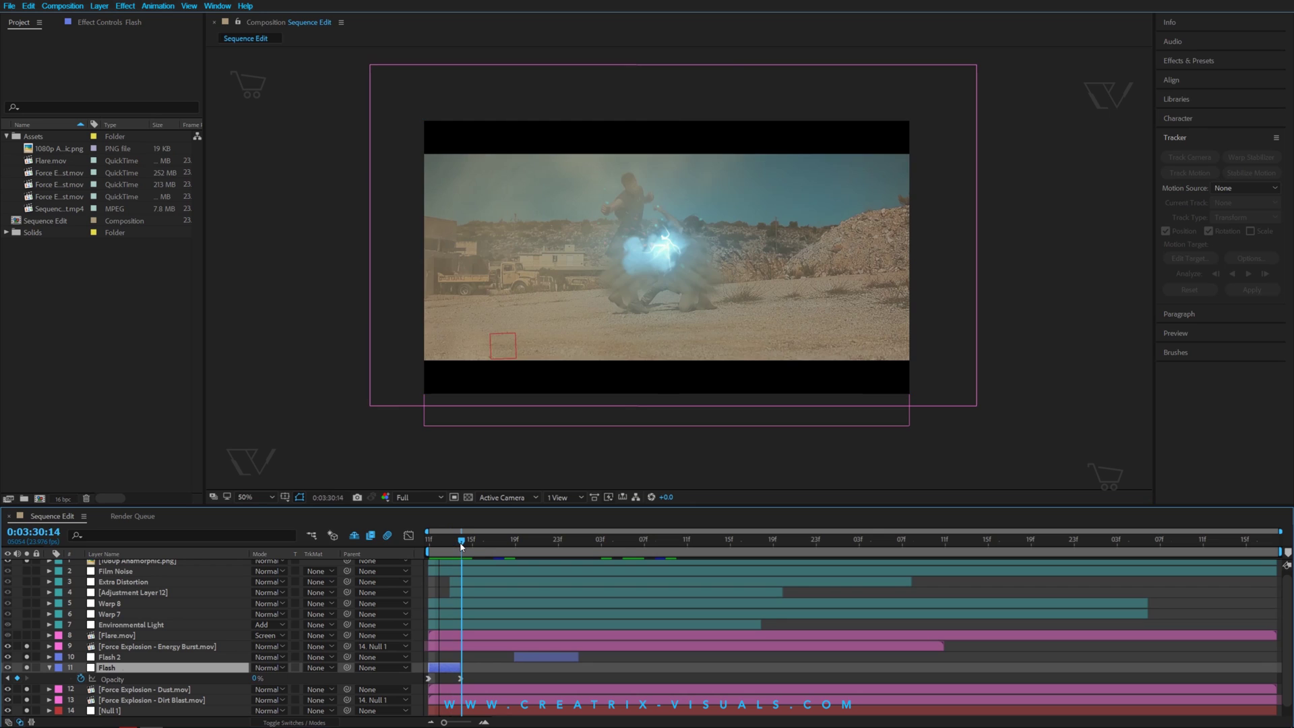
pyautogui.click(48, 668)
# Step: Step through Flash 2's opacity keyframes (61% at frame 21, 75% at frame 22), then collapse it
pyautogui.click(520, 658)
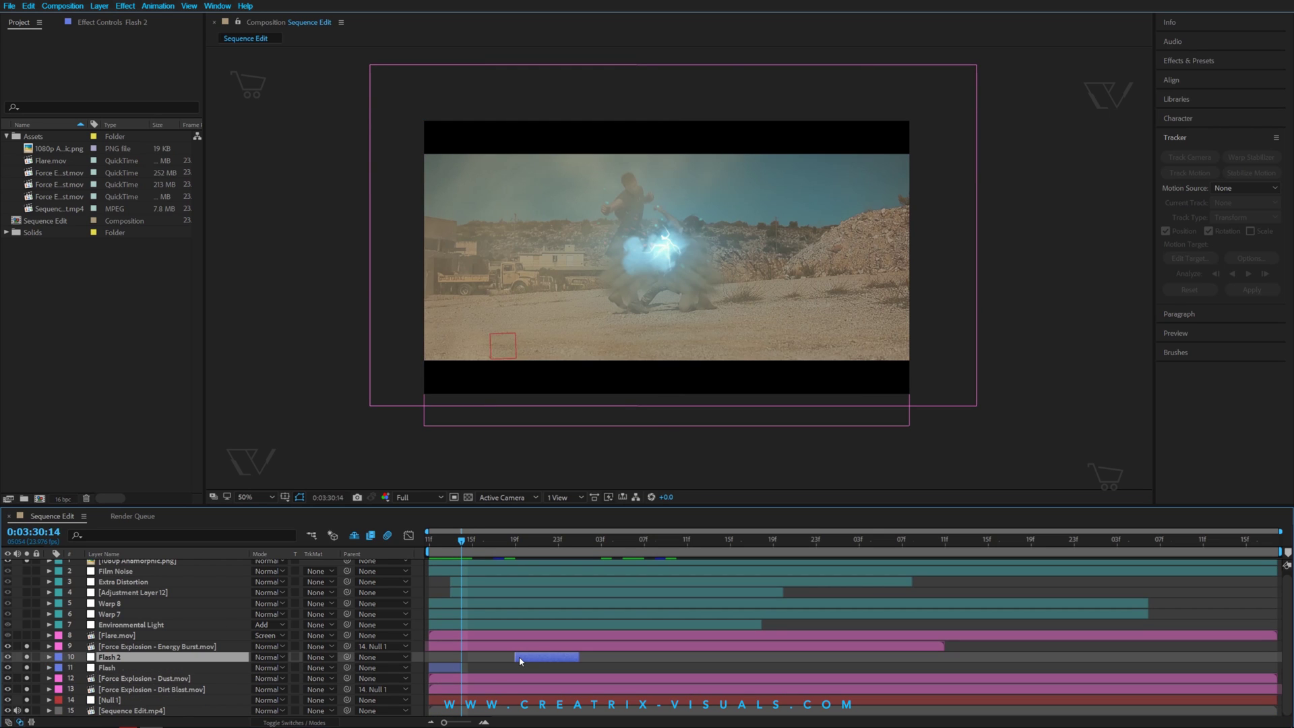
pyautogui.press('t')
pyautogui.click(515, 541)
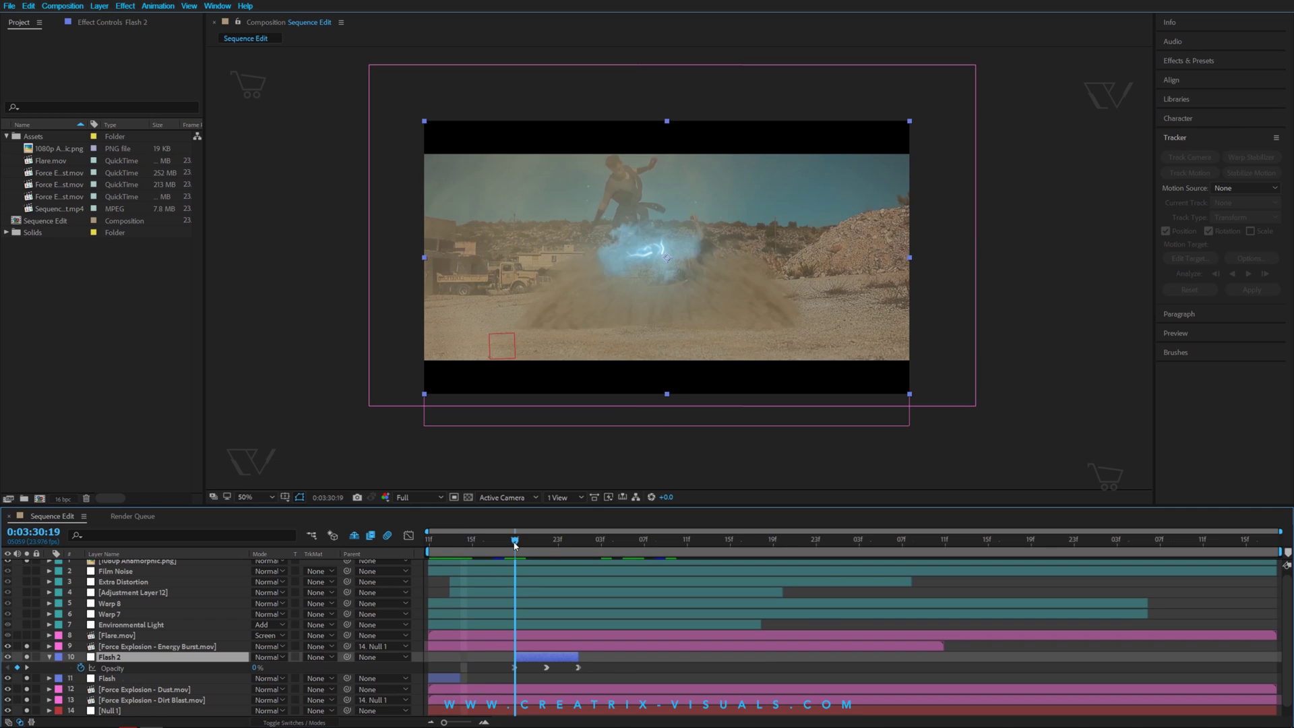
pyautogui.click(536, 541)
pyautogui.click(549, 551)
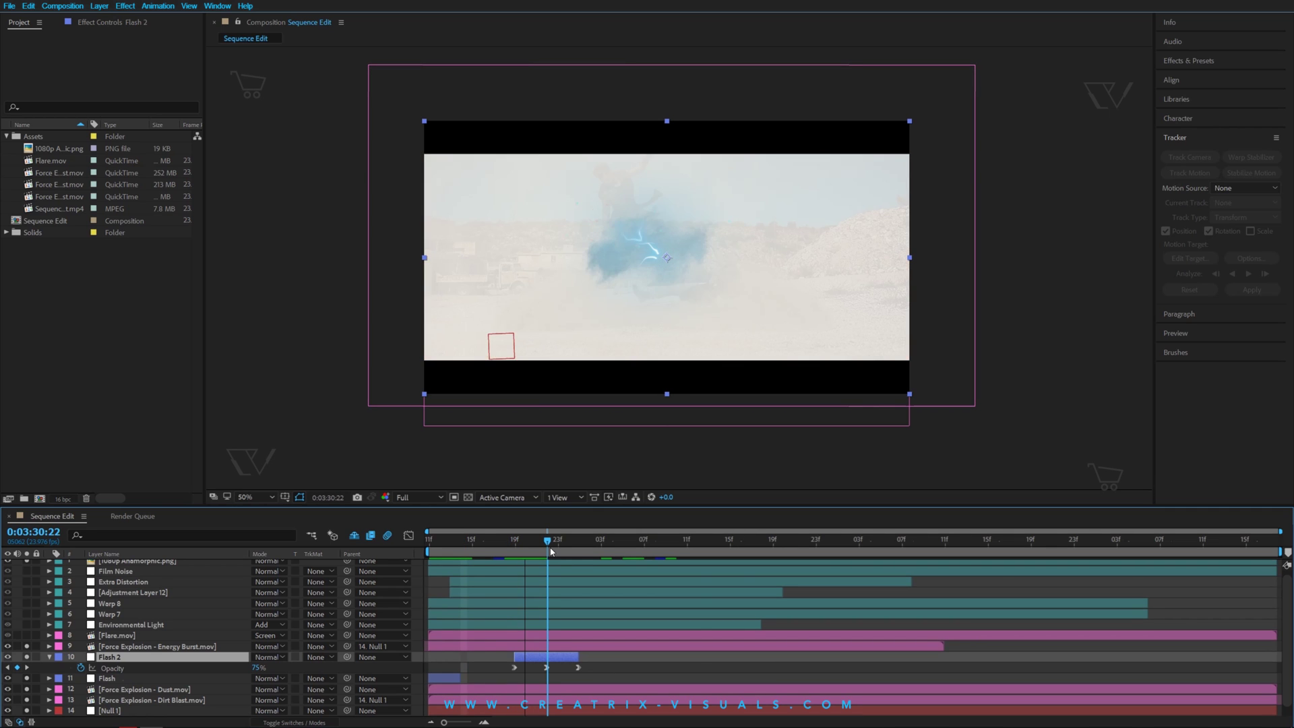
pyautogui.click(575, 553)
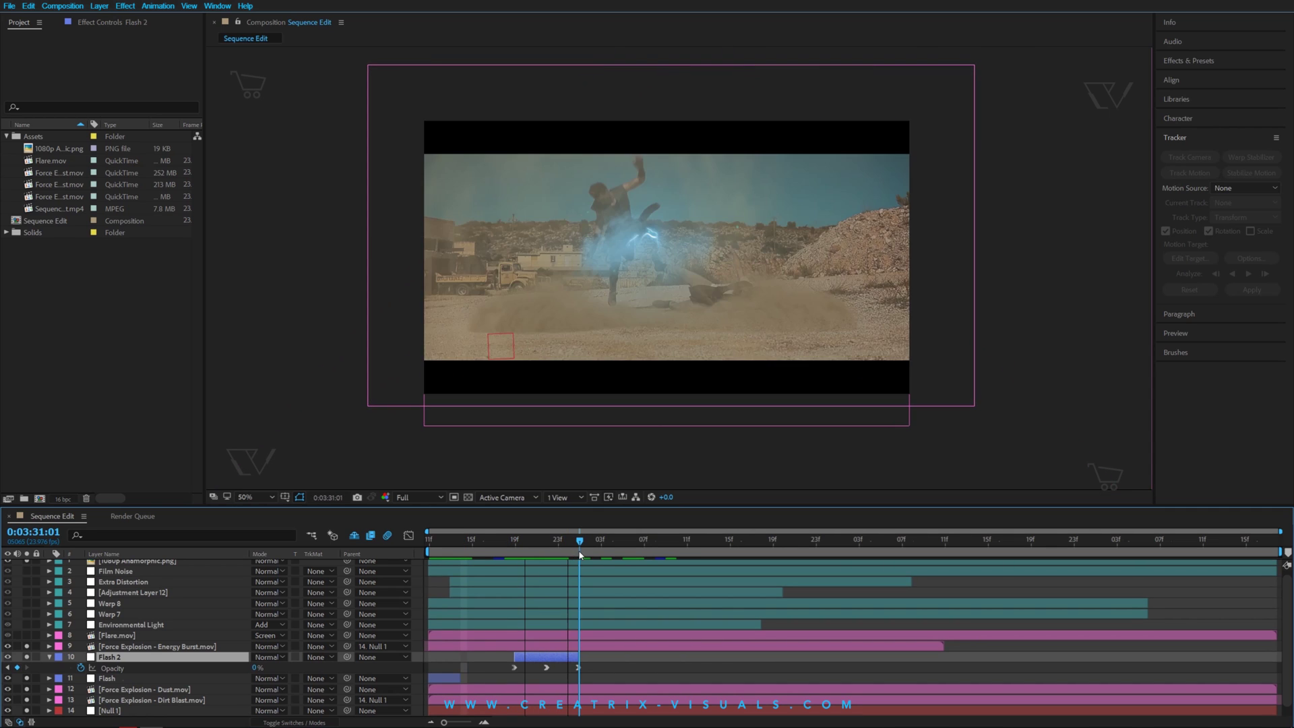
pyautogui.click(50, 657)
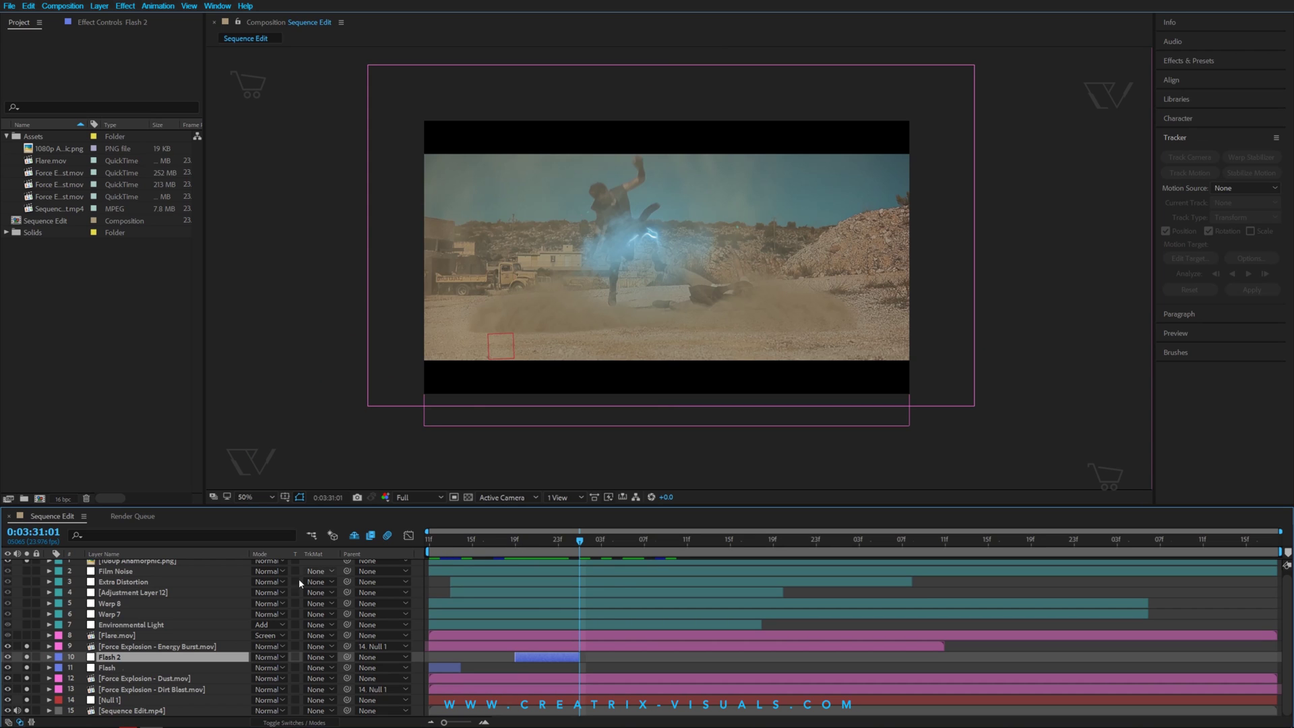
pyautogui.click(552, 542)
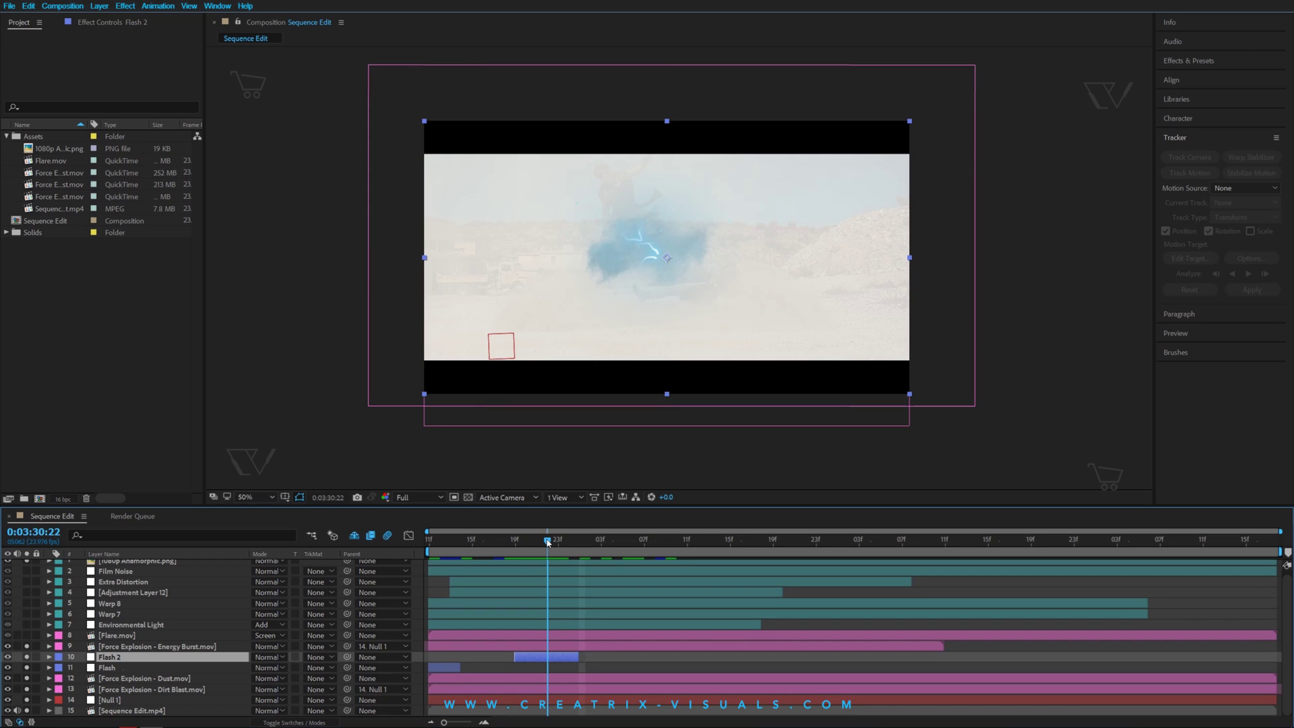
pyautogui.moveTo(551, 542); pyautogui.dragTo(493, 539)
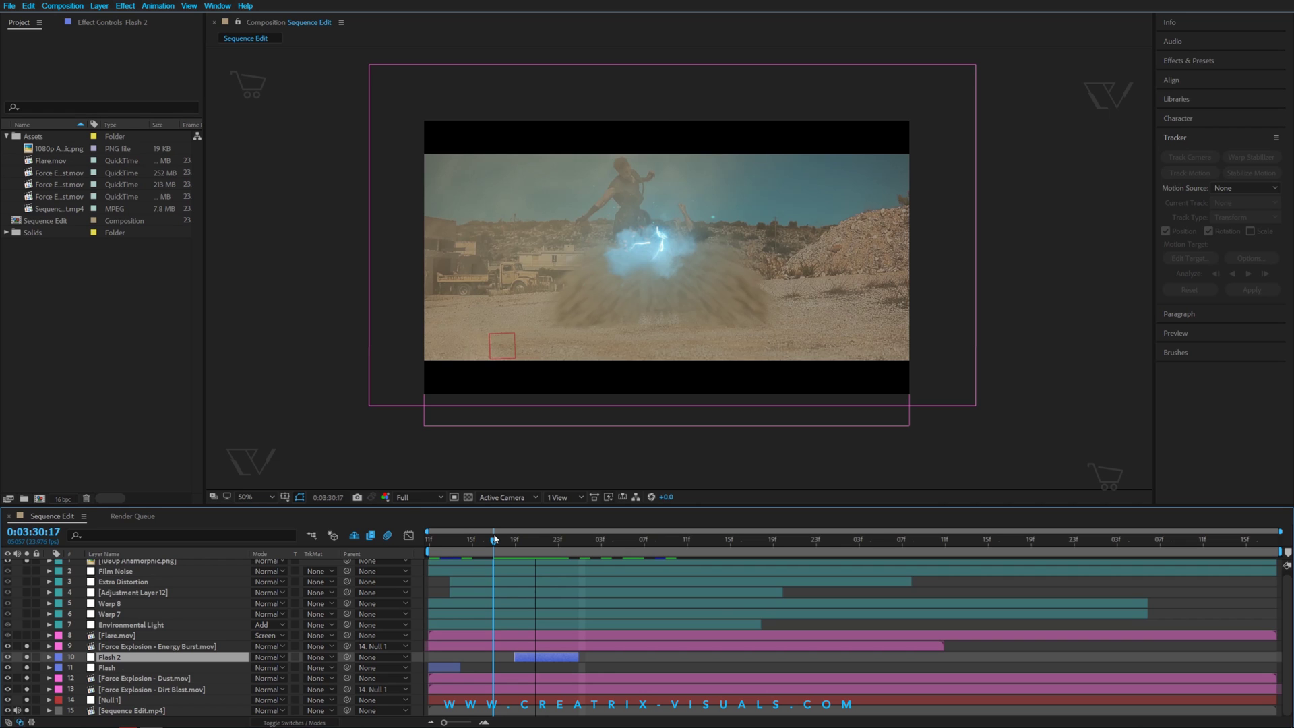
pyautogui.moveTo(493, 538); pyautogui.dragTo(529, 541)
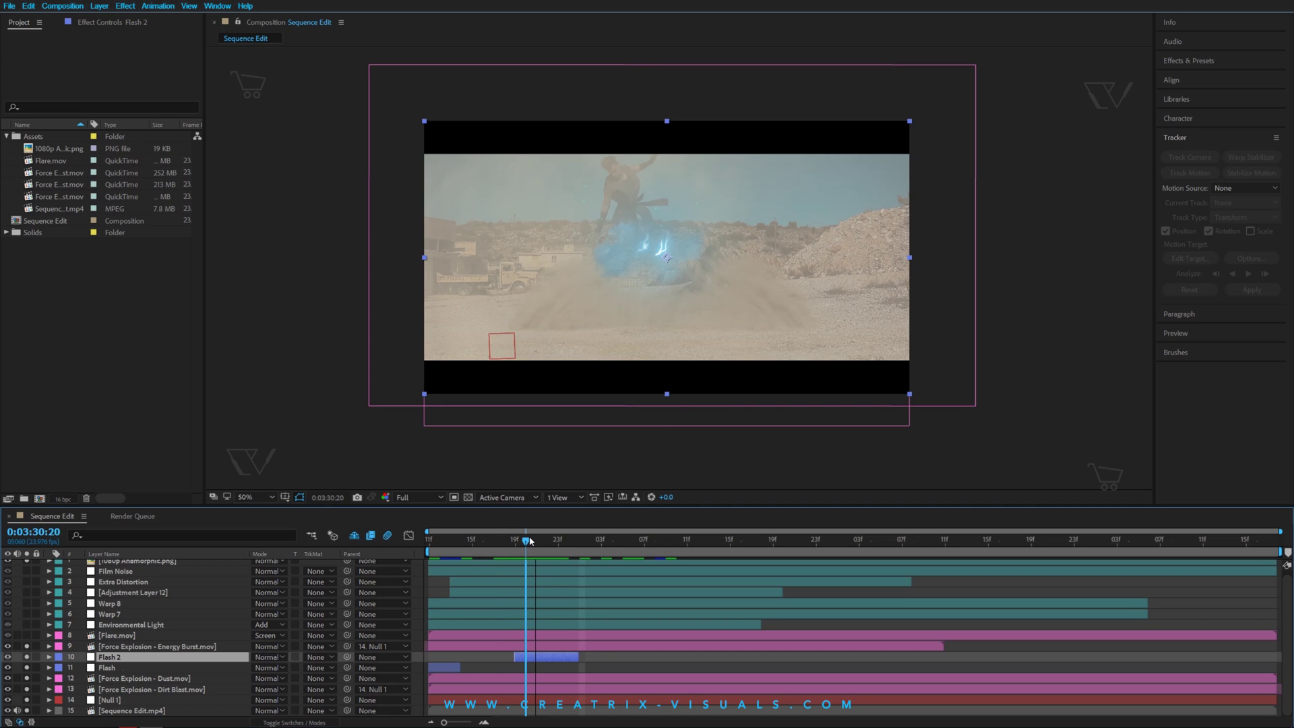
pyautogui.moveTo(529, 541); pyautogui.dragTo(537, 540)
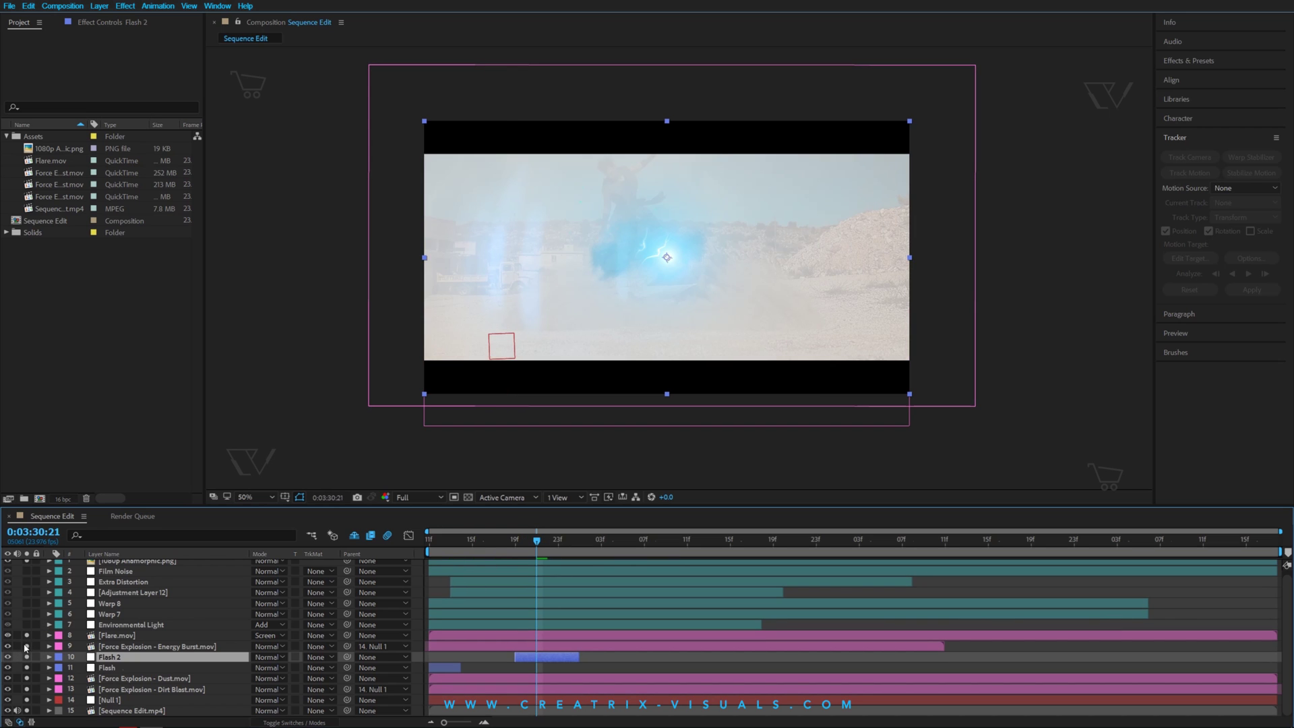
pyautogui.moveTo(26, 646); pyautogui.dragTo(27, 710)
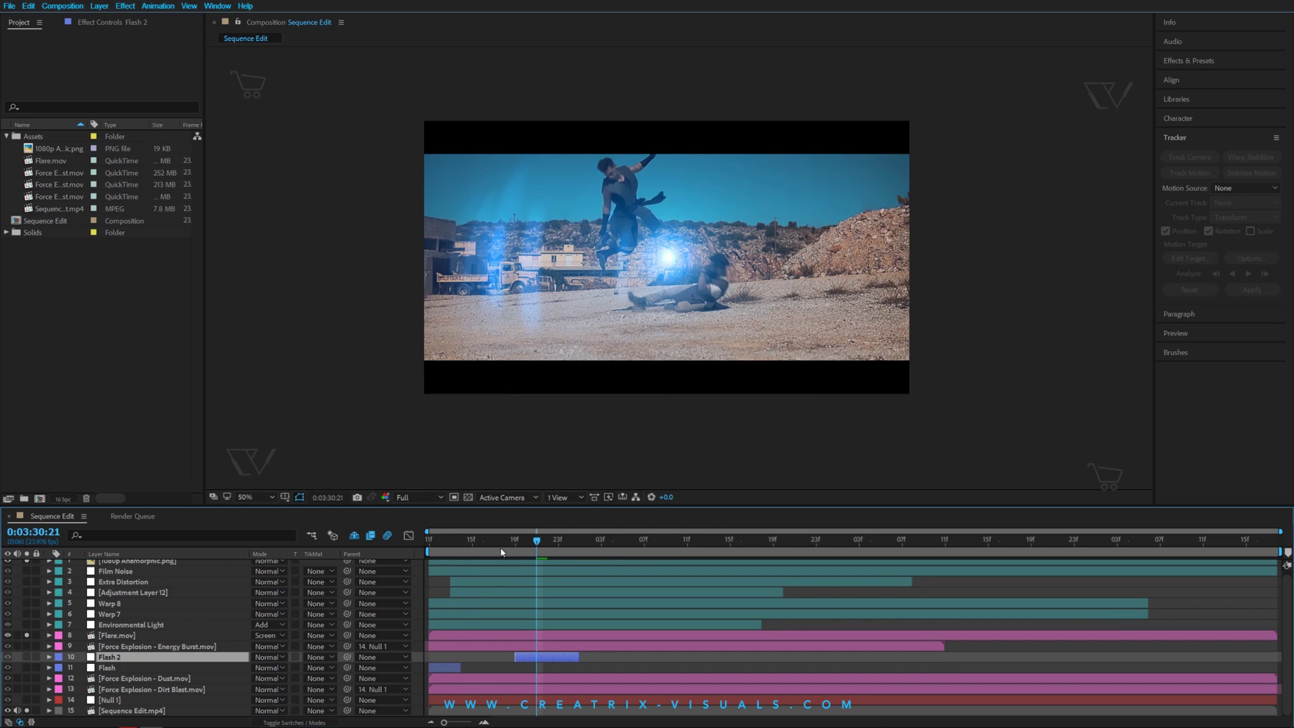
pyautogui.click(505, 541)
pyautogui.moveTo(509, 546)
pyautogui.mouseDown()
pyautogui.moveTo(559, 548)
pyautogui.moveTo(507, 556)
pyautogui.mouseUp()
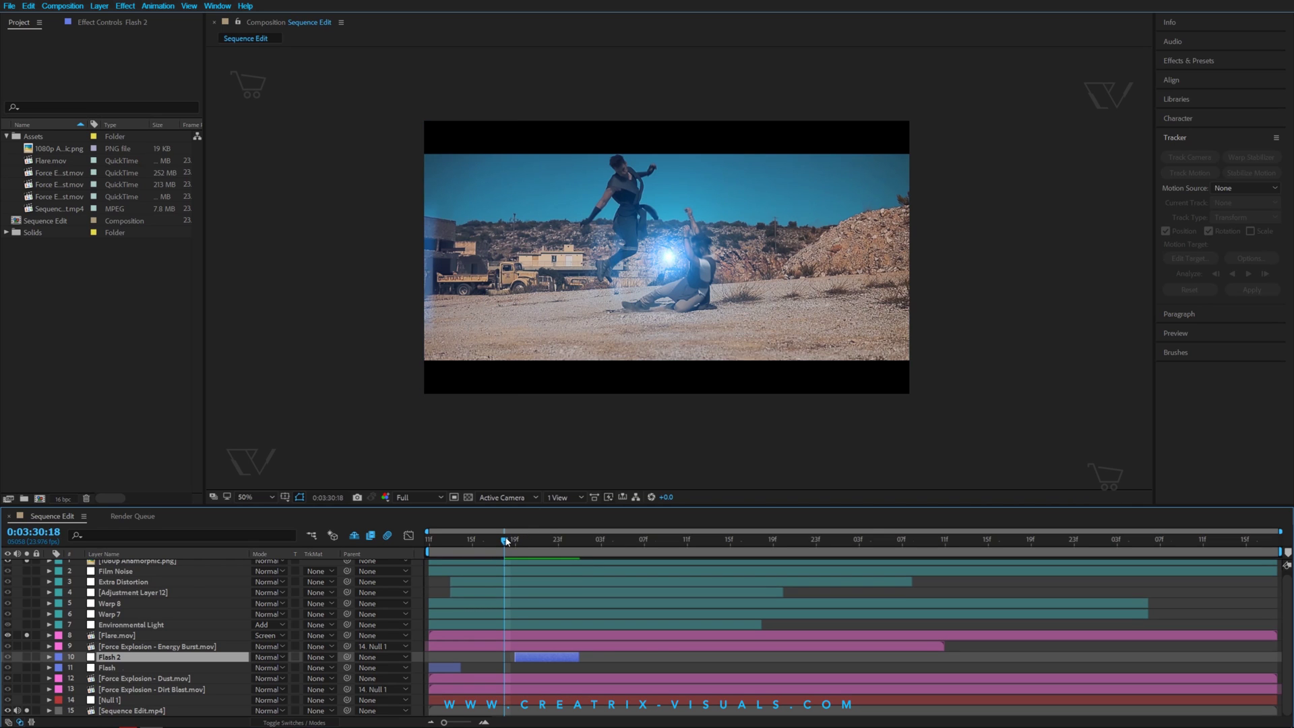
pyautogui.moveTo(506, 543); pyautogui.dragTo(583, 559)
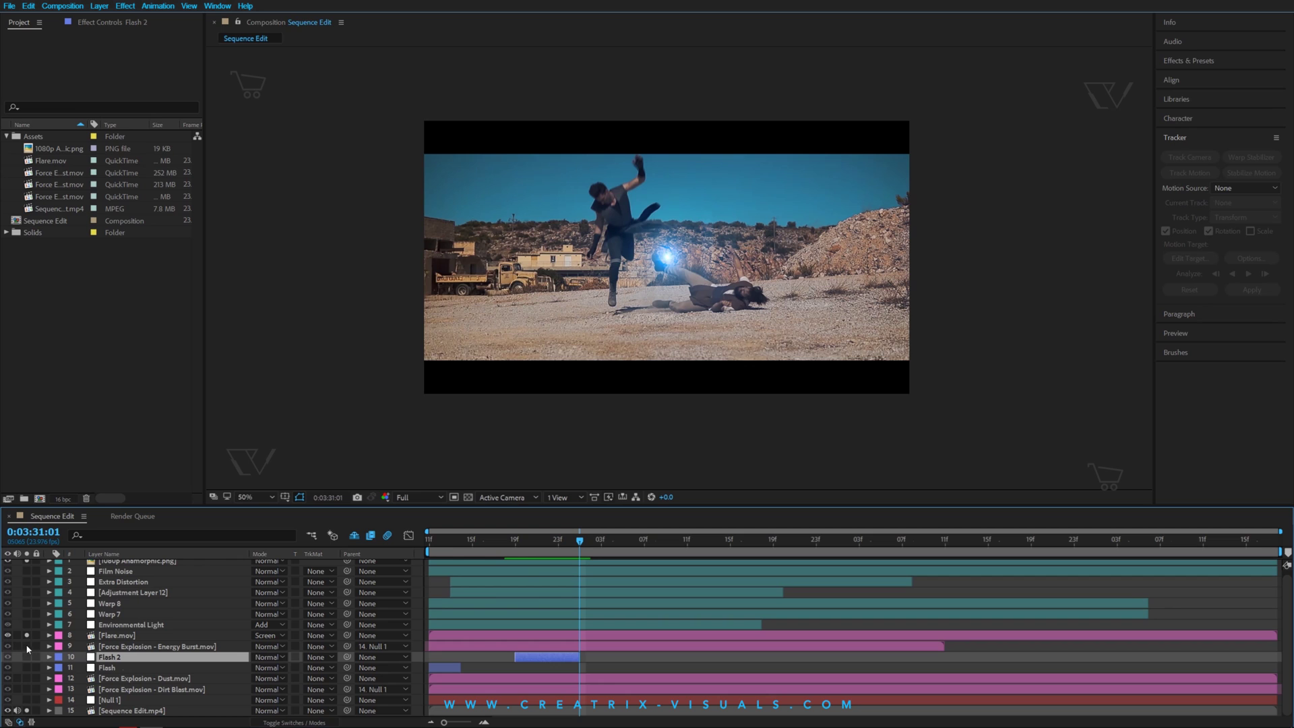
pyautogui.moveTo(27, 648); pyautogui.dragTo(31, 712)
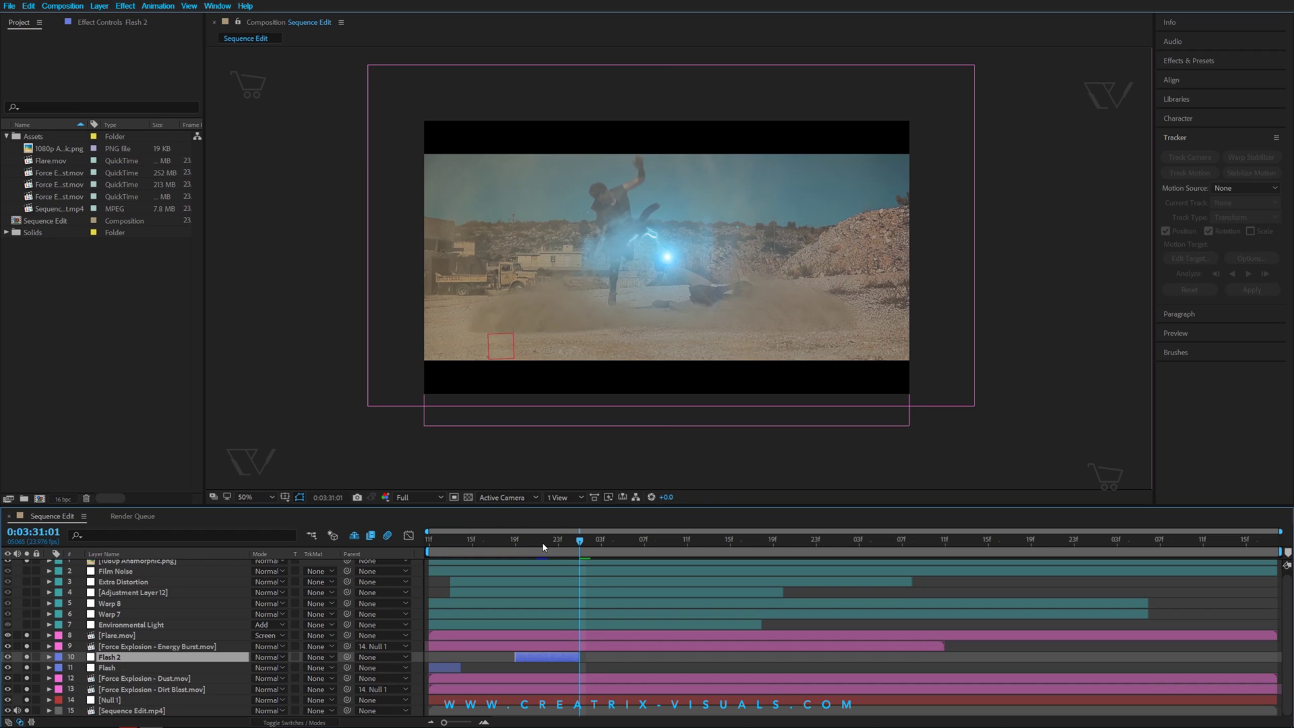
pyautogui.click(105, 625)
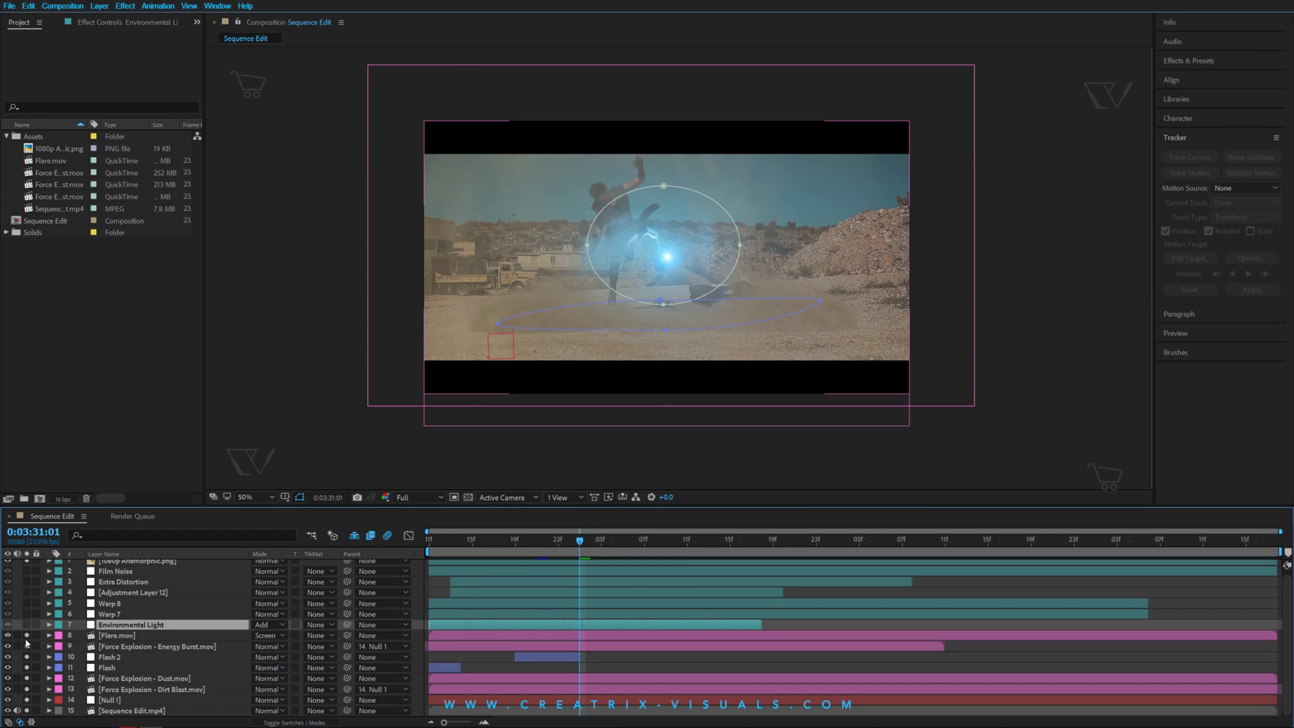
# Step: Turn off Solo on the effect layers and solo the Environmental Light layer
pyautogui.moveTo(27, 640); pyautogui.dragTo(27, 700)
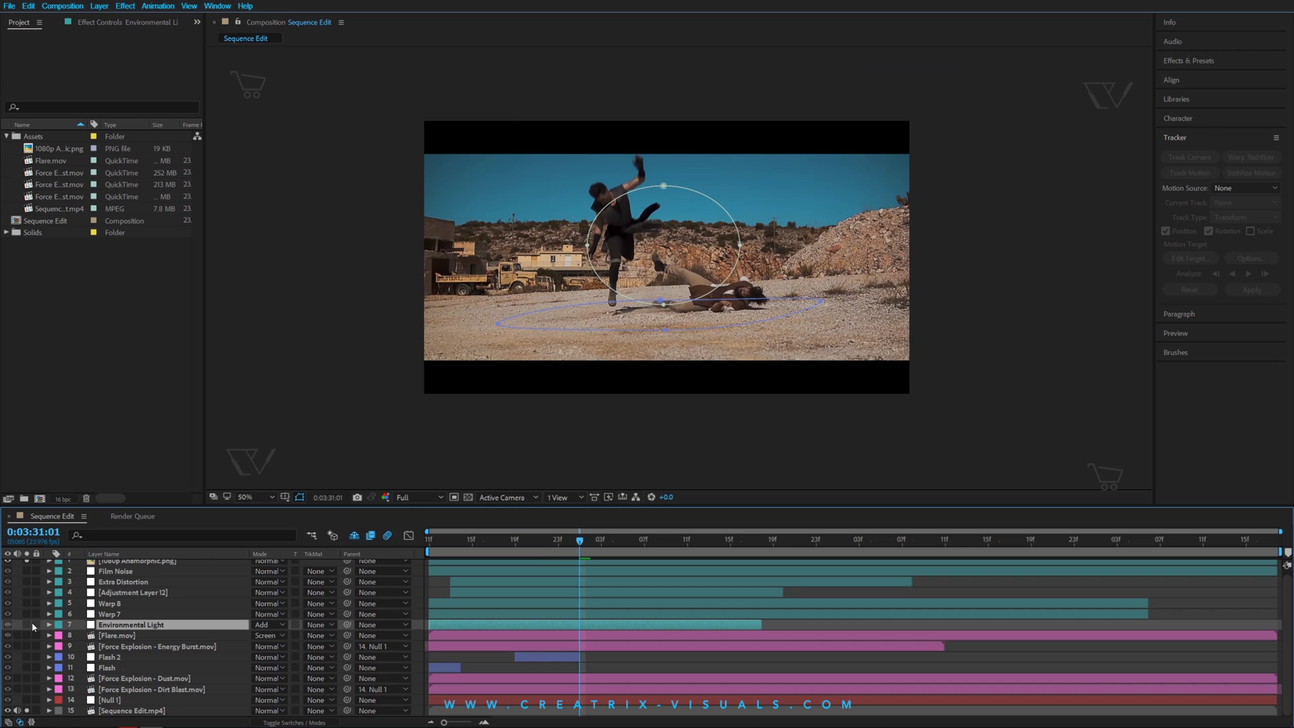
pyautogui.click(29, 625)
pyautogui.scroll(2, 654, 289)
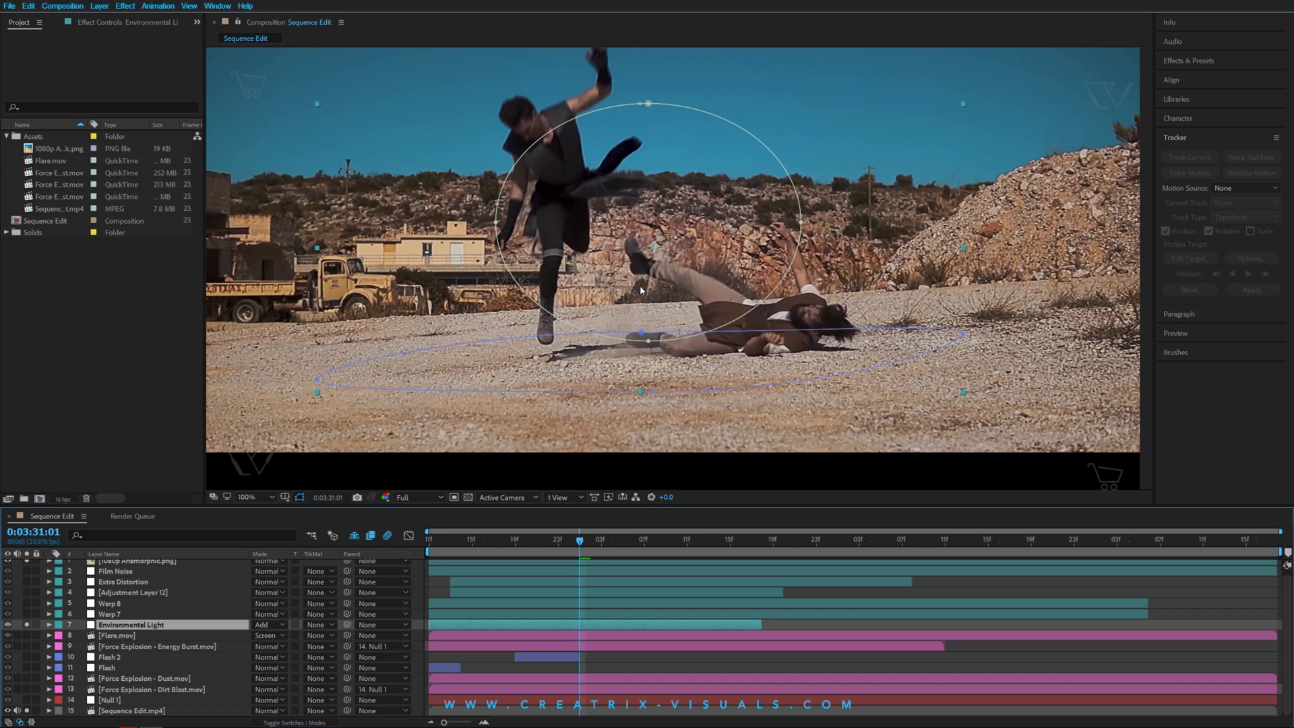
pyautogui.scroll(-2, 635, 297)
pyautogui.moveTo(642, 269); pyautogui.dragTo(641, 228)
pyautogui.scroll(2, 646, 259)
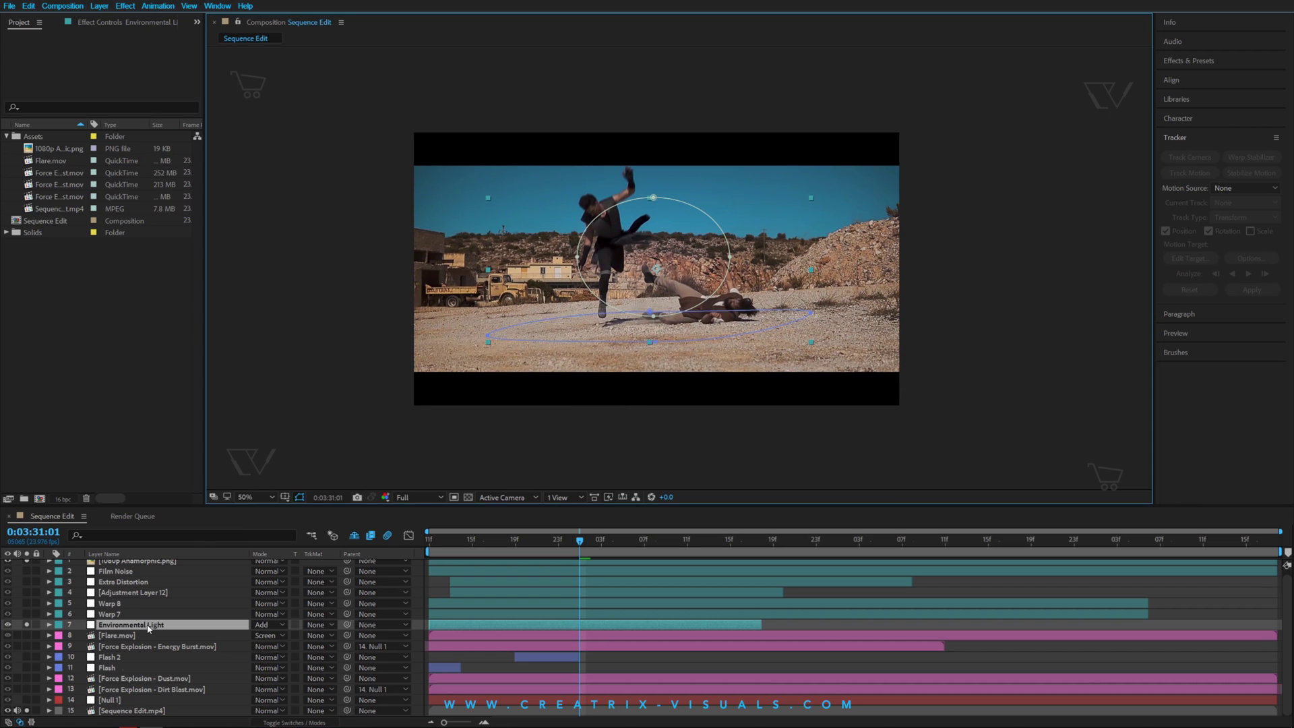
# Step: Close the Layer > New menu without adding a layer
pyautogui.click(100, 6)
pyautogui.moveTo(123, 21)
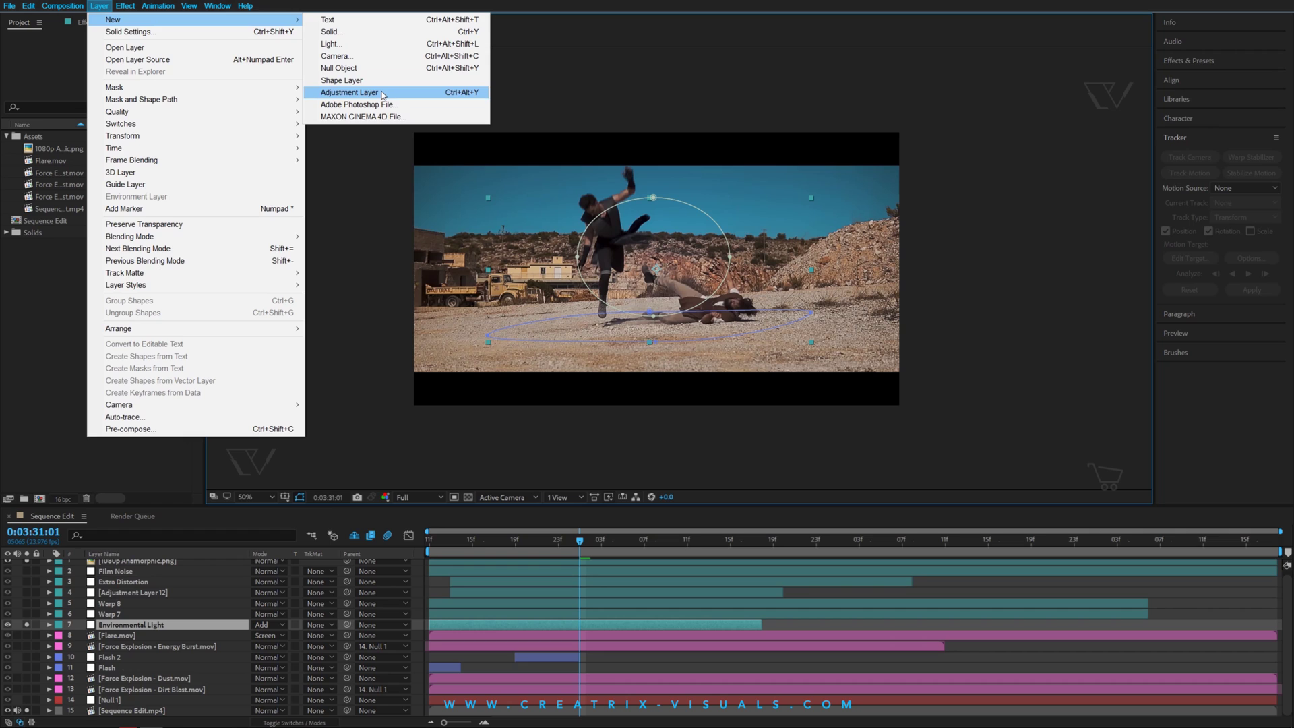
pyautogui.click(156, 625)
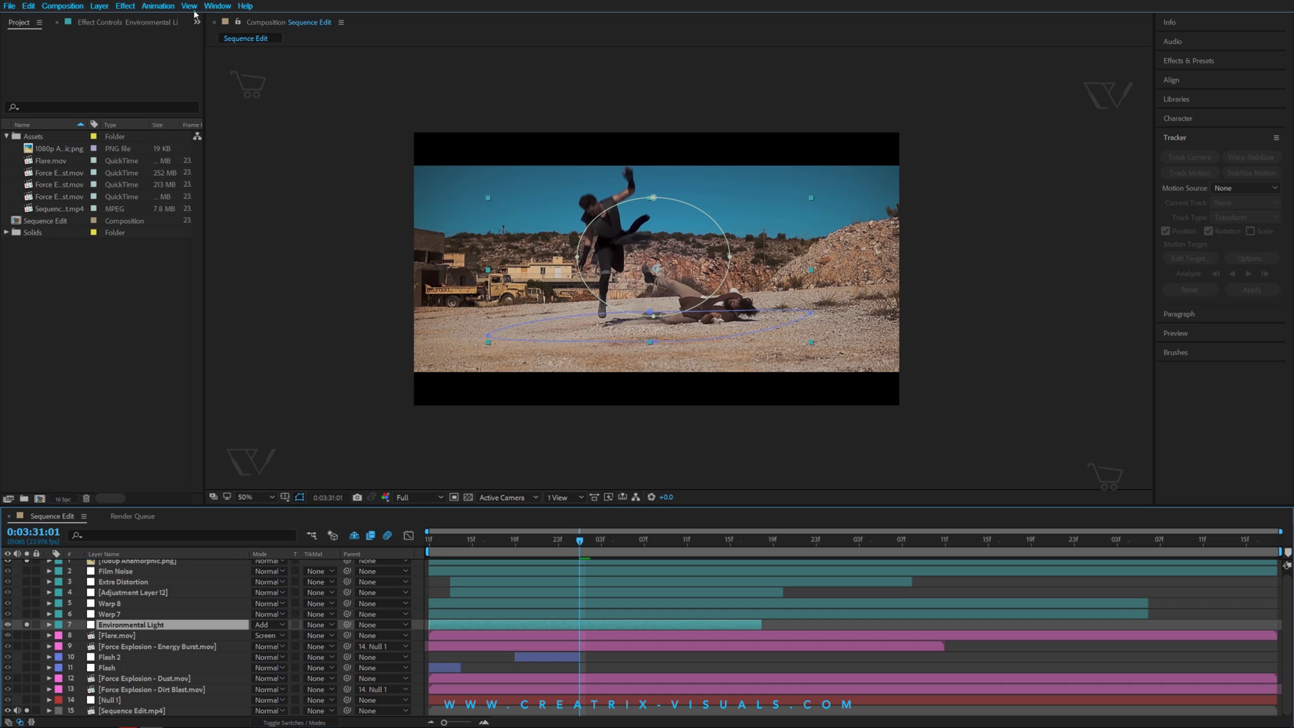
pyautogui.click(217, 6)
# Step: Switch workspace layout, then draw two trial ellipse masks on Environmental Light and undo them
pyautogui.moveTo(229, 19)
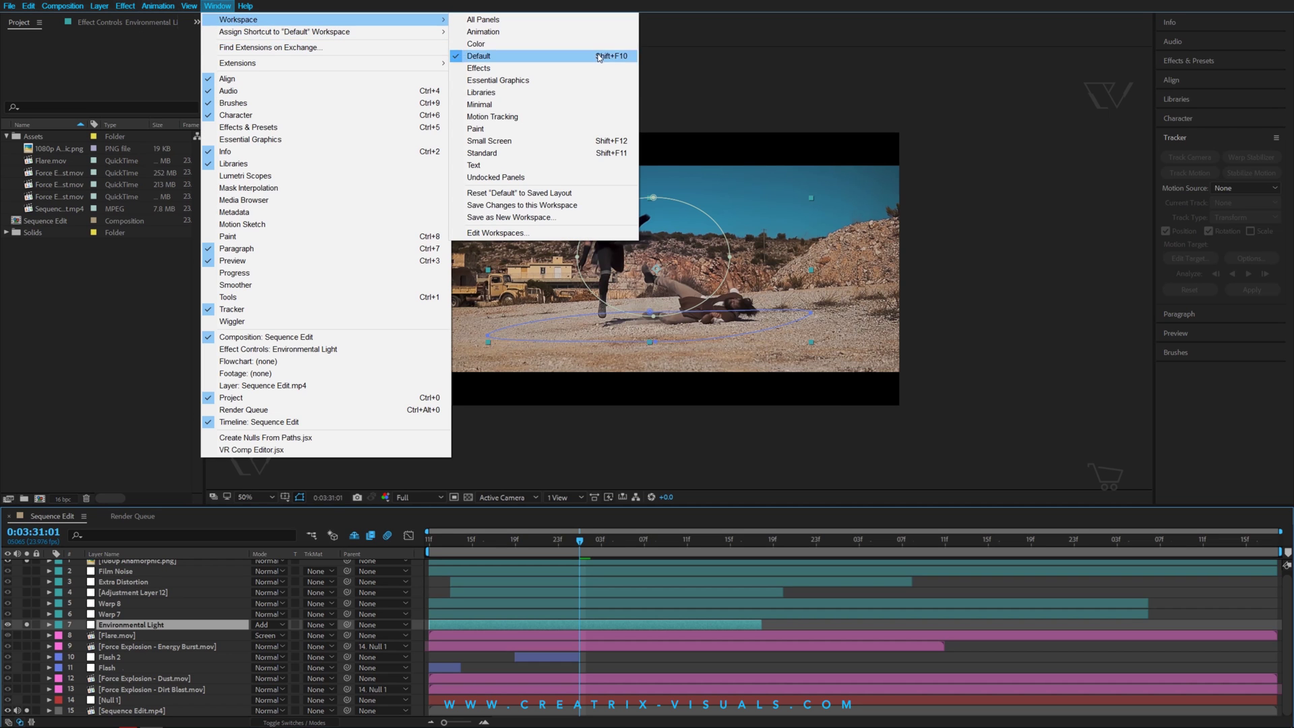
pyautogui.click(498, 82)
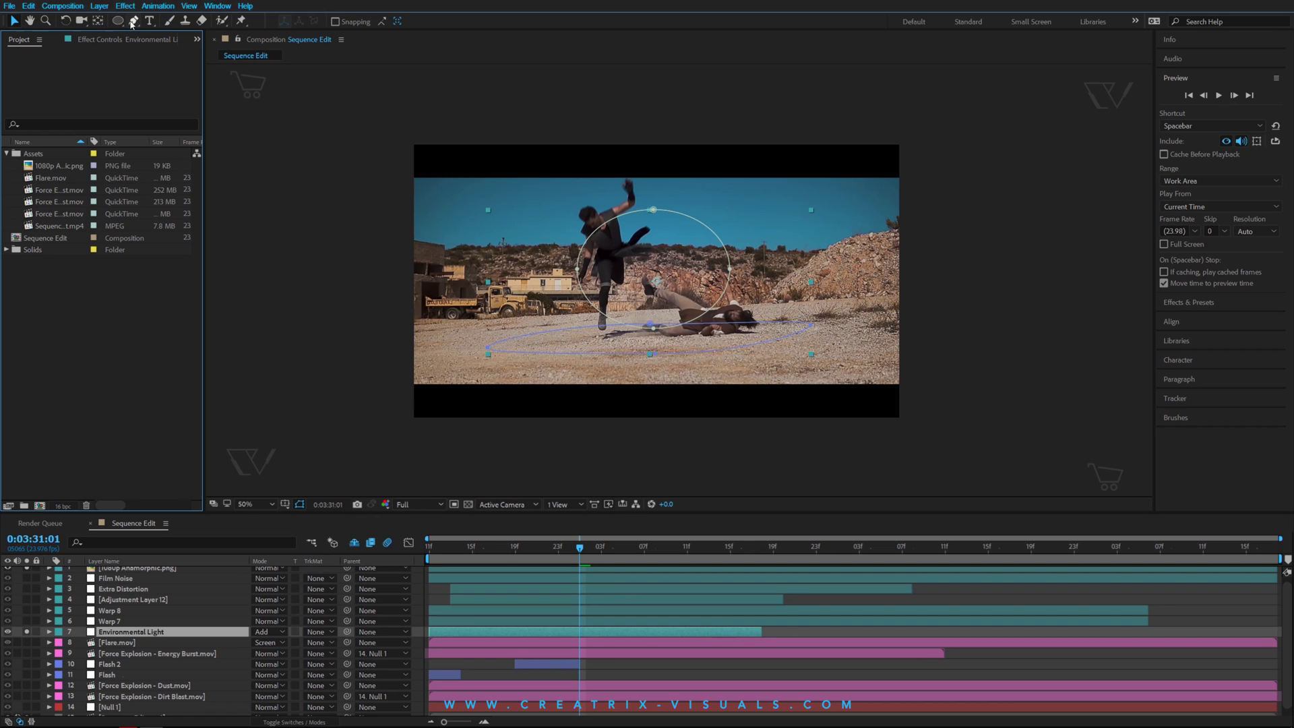
pyautogui.click(117, 22)
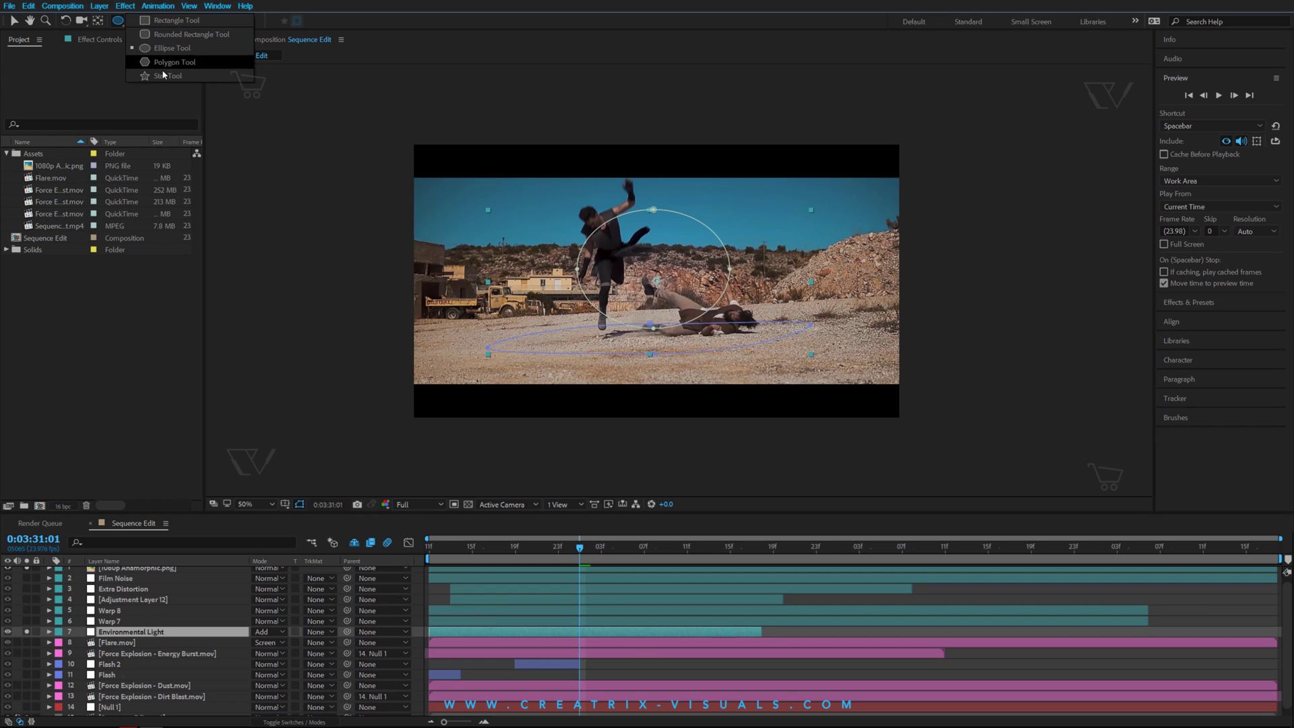
pyautogui.click(164, 49)
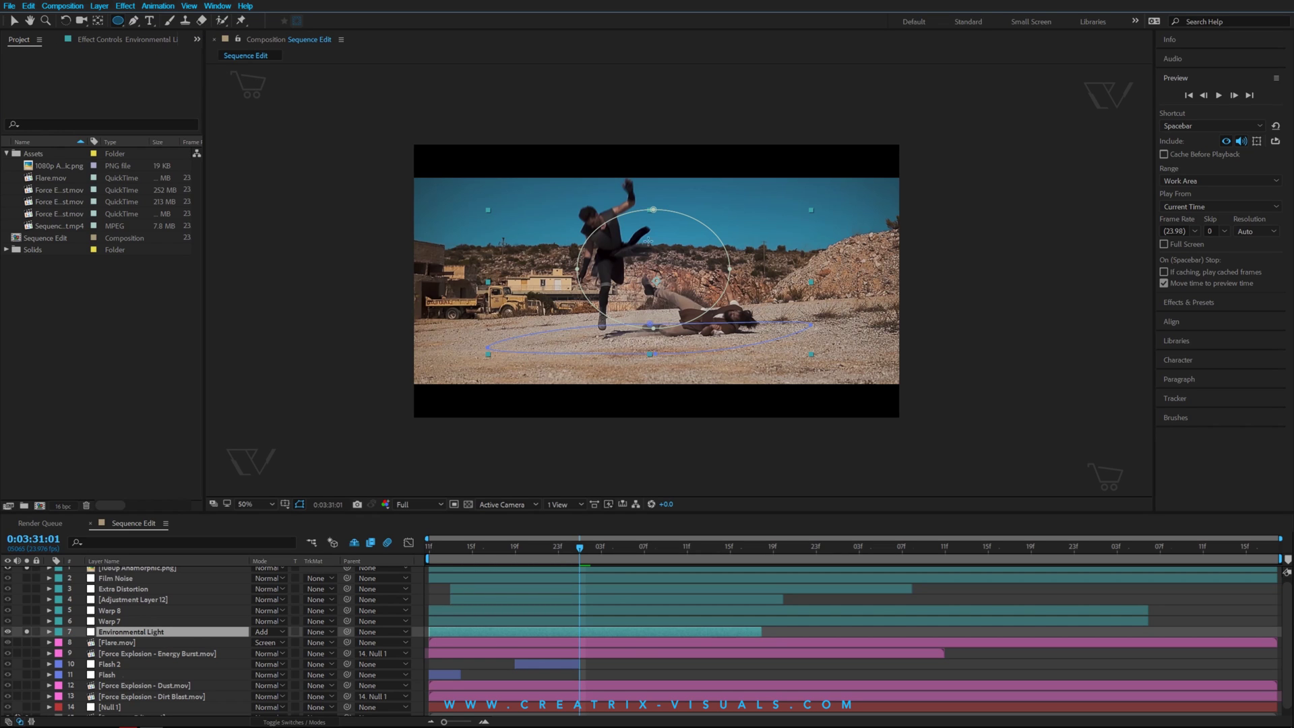
pyautogui.moveTo(570, 213); pyautogui.dragTo(719, 308)
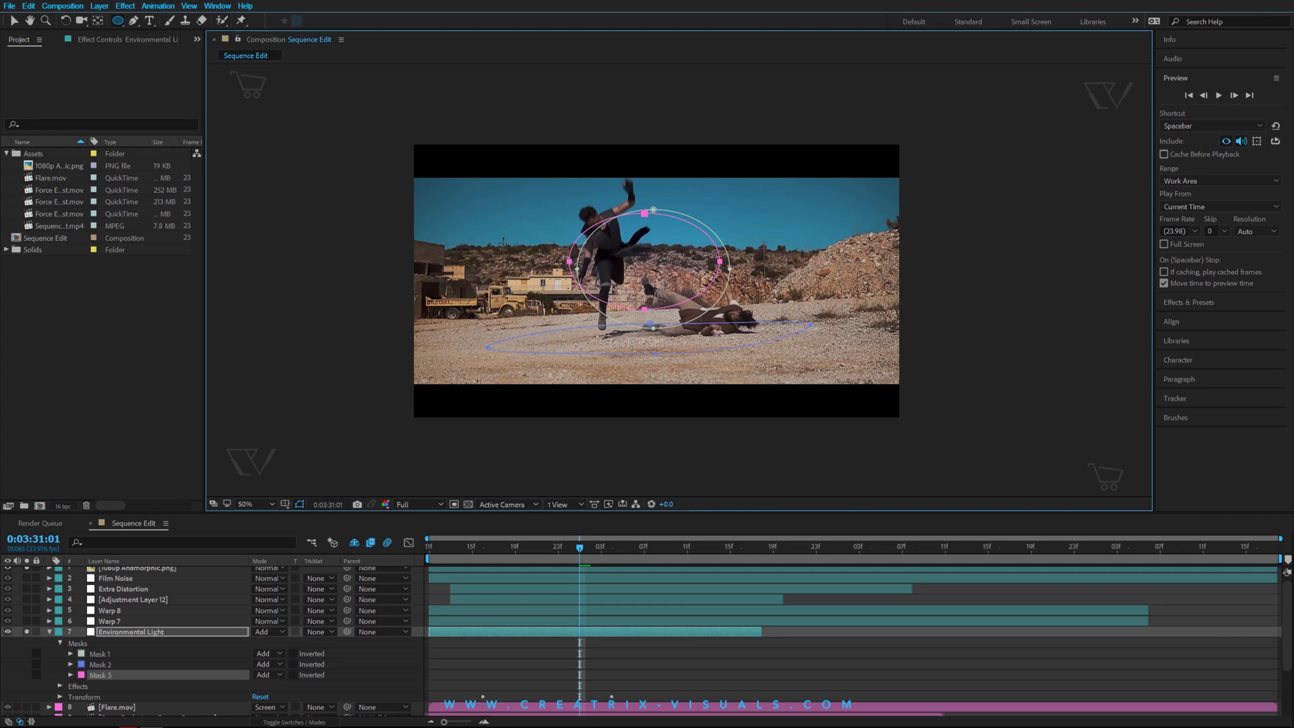
pyautogui.moveTo(510, 328); pyautogui.dragTo(789, 346)
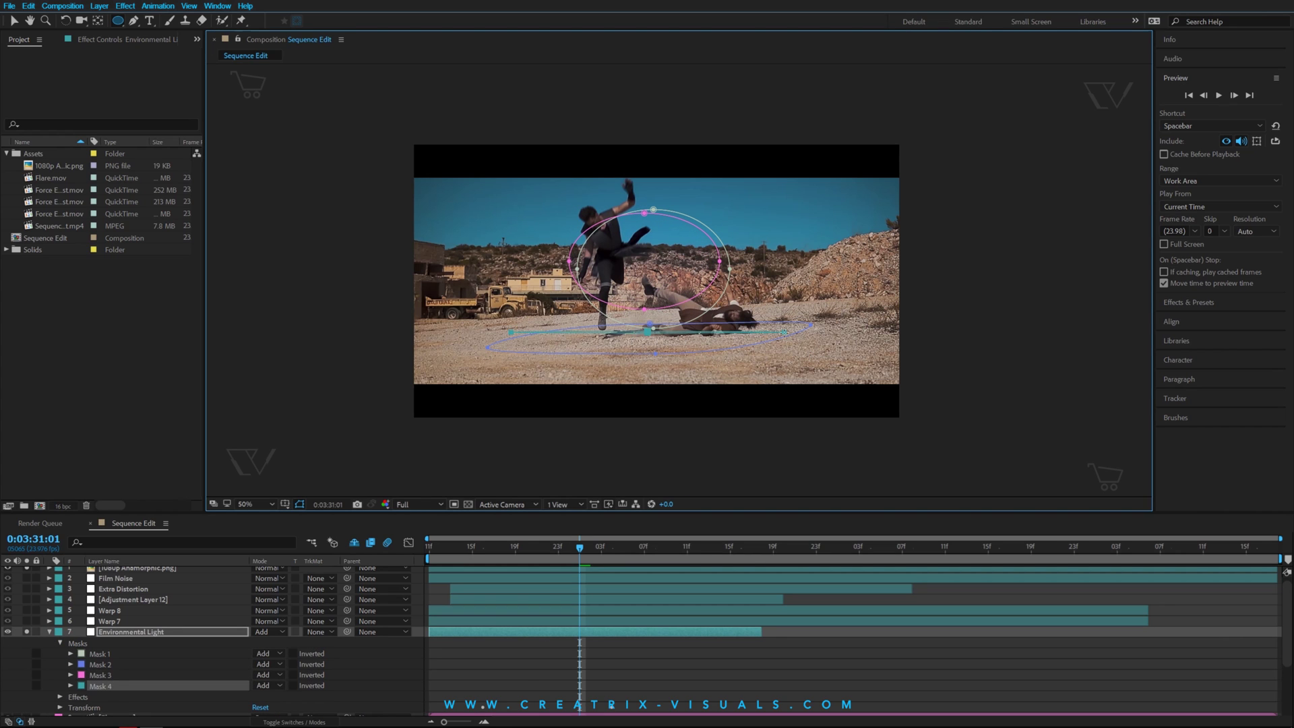
pyautogui.hotkey('ctrl', 'z')
pyautogui.hotkey('ctrl', 'z')
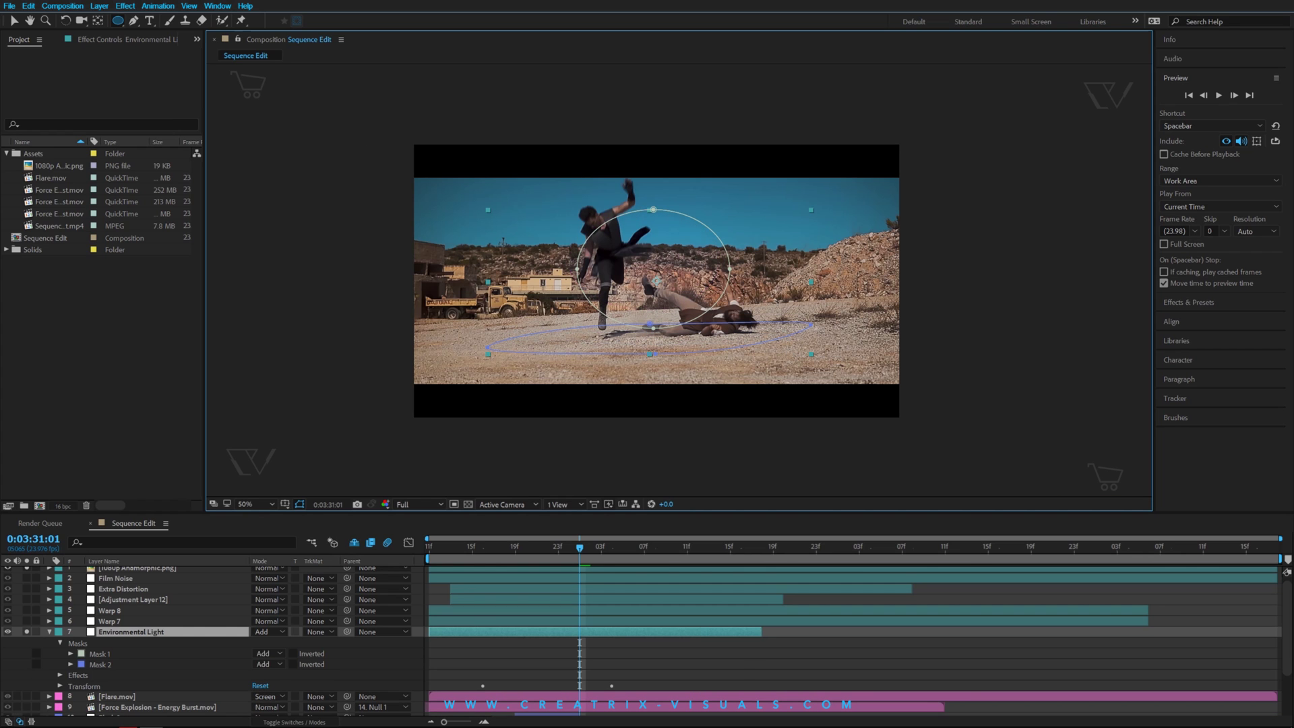
# Step: Show Environmental Light's Effect Controls, collapse the layer, and select Curves at 0:03:30:17
pyautogui.click(95, 42)
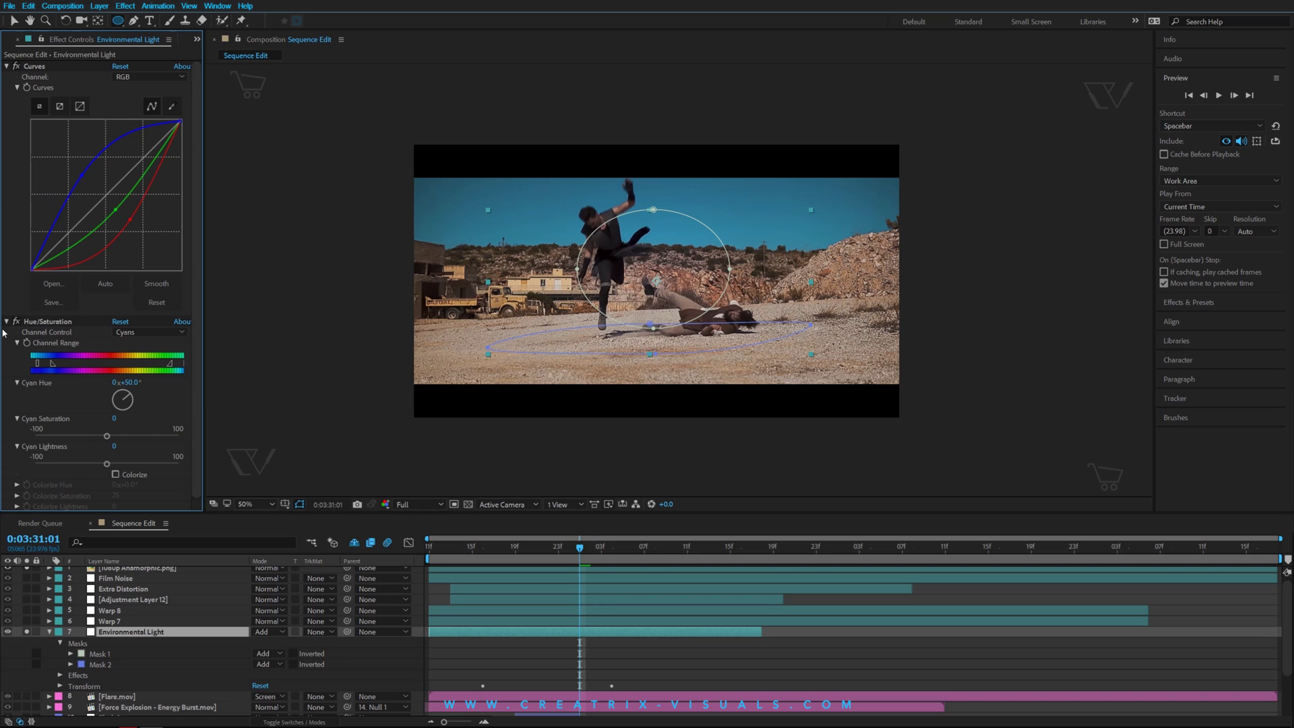
pyautogui.click(49, 631)
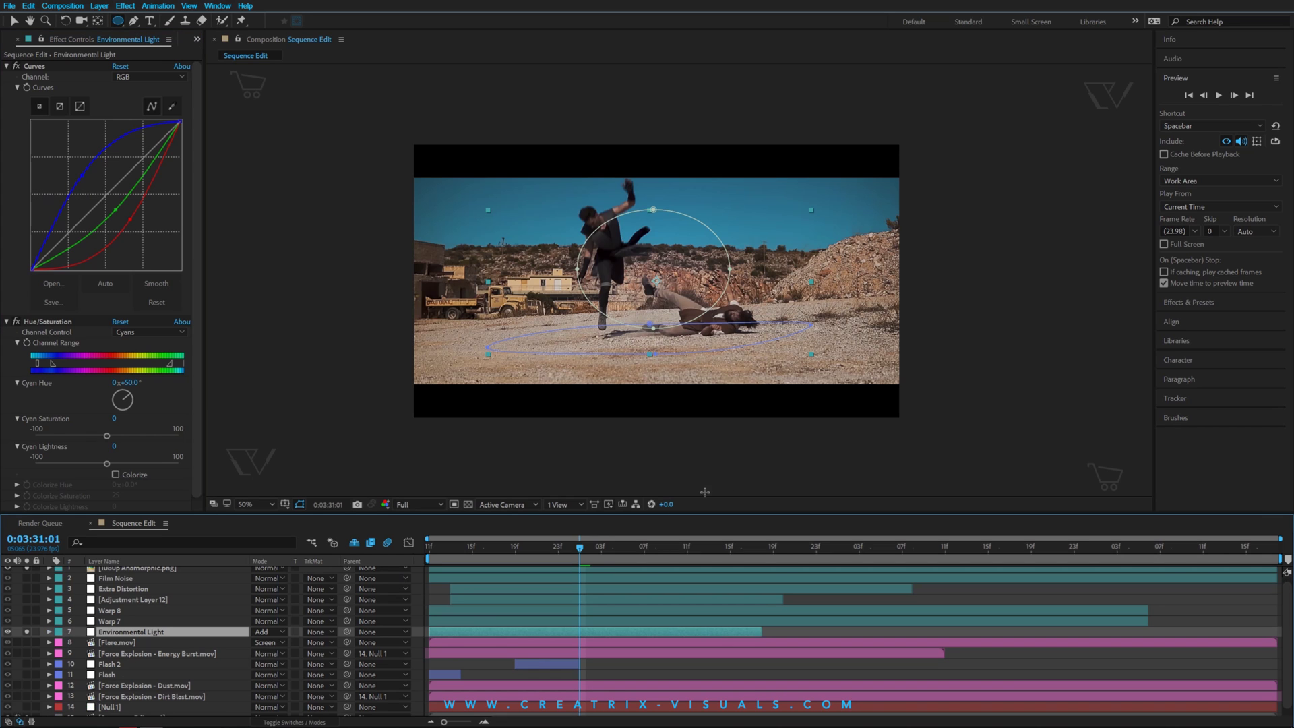
pyautogui.click(550, 549)
pyautogui.click(527, 548)
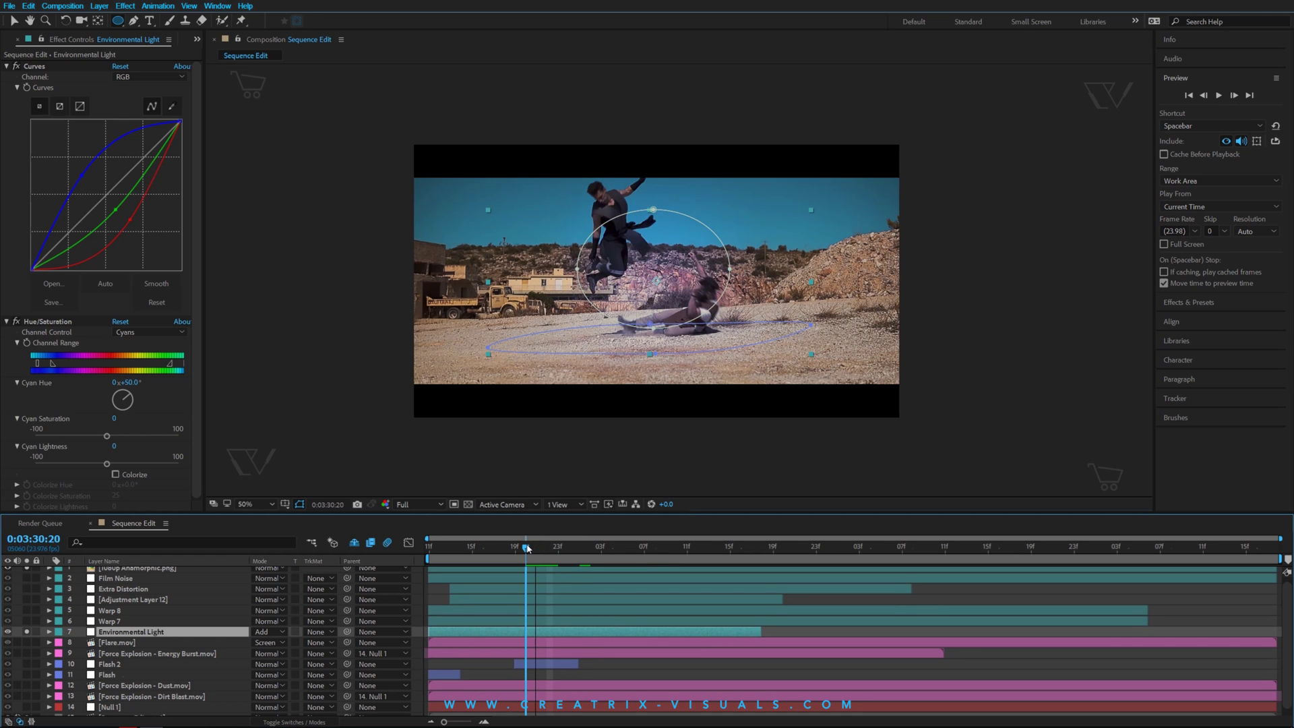
pyautogui.moveTo(526, 548); pyautogui.dragTo(497, 548)
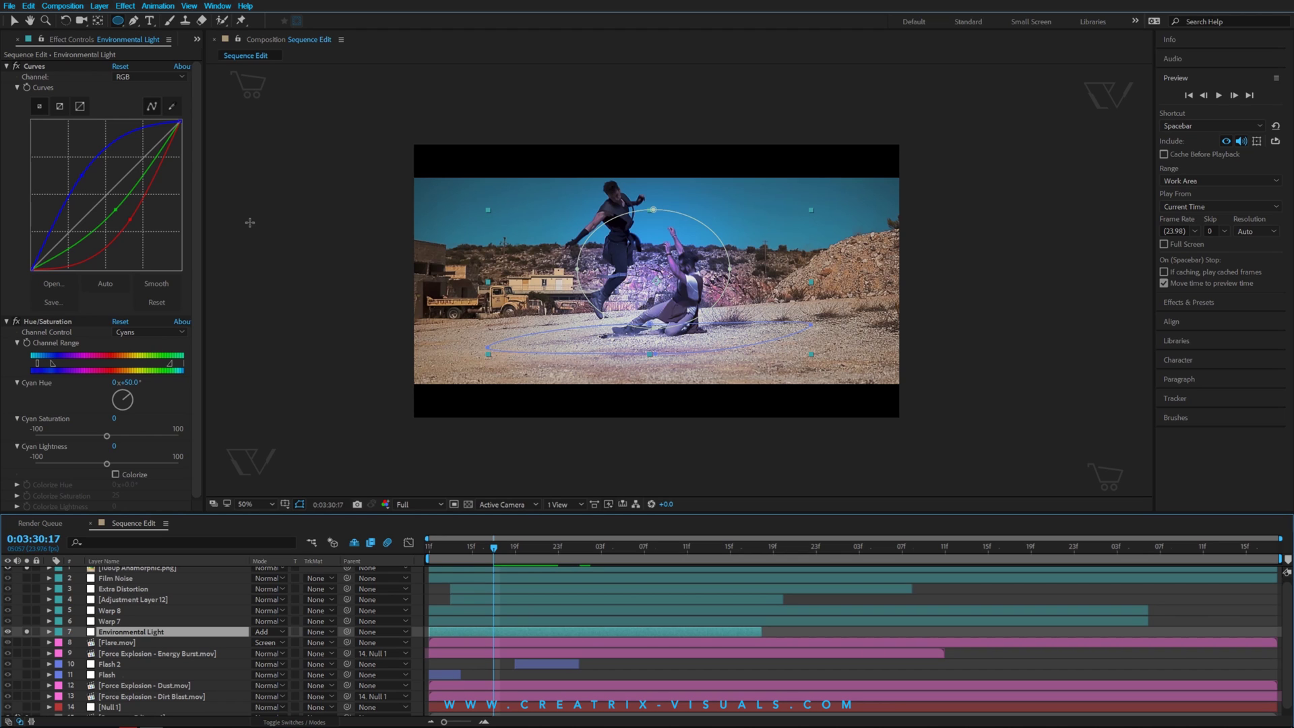
pyautogui.click(34, 67)
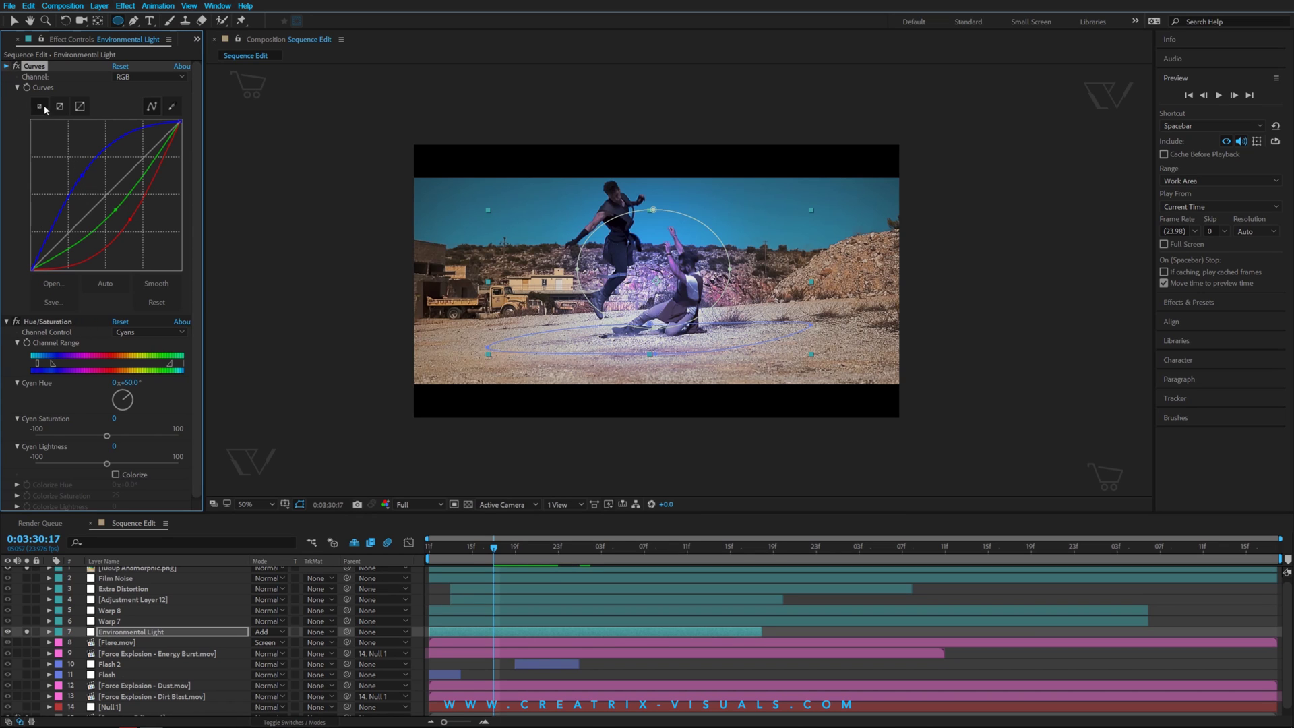
pyautogui.click(17, 78)
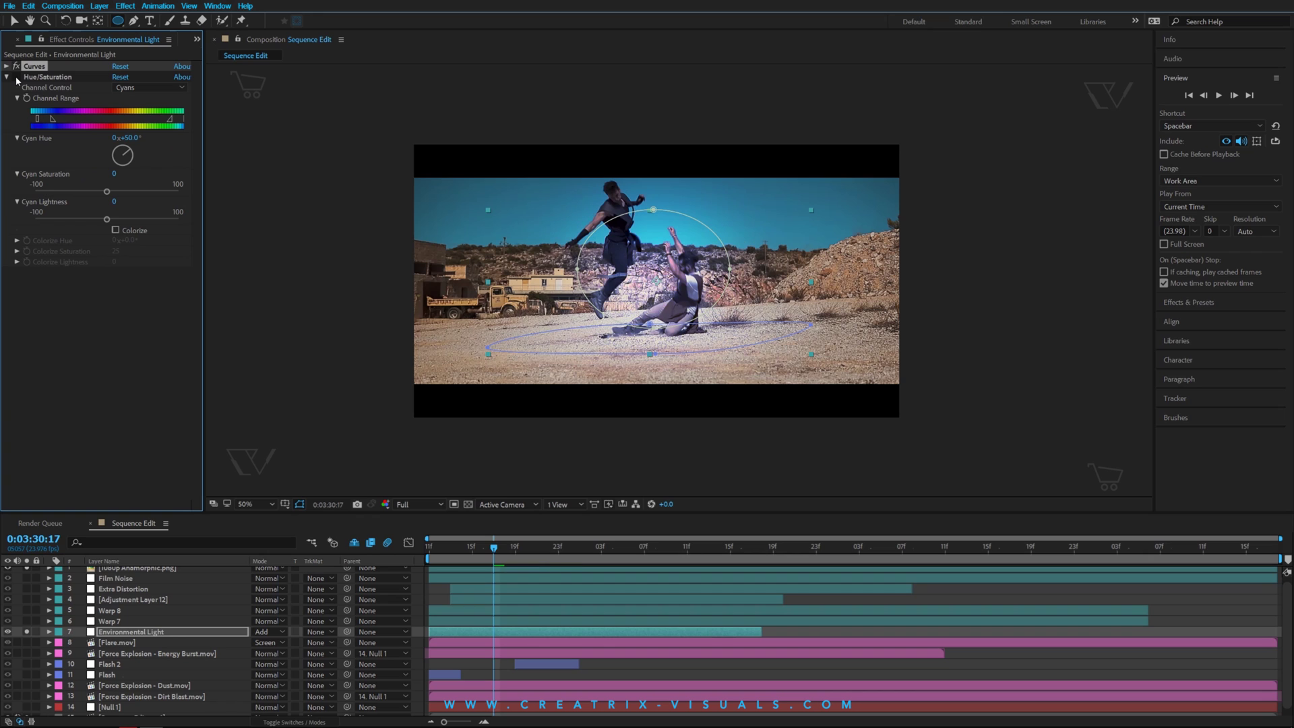
pyautogui.click(17, 77)
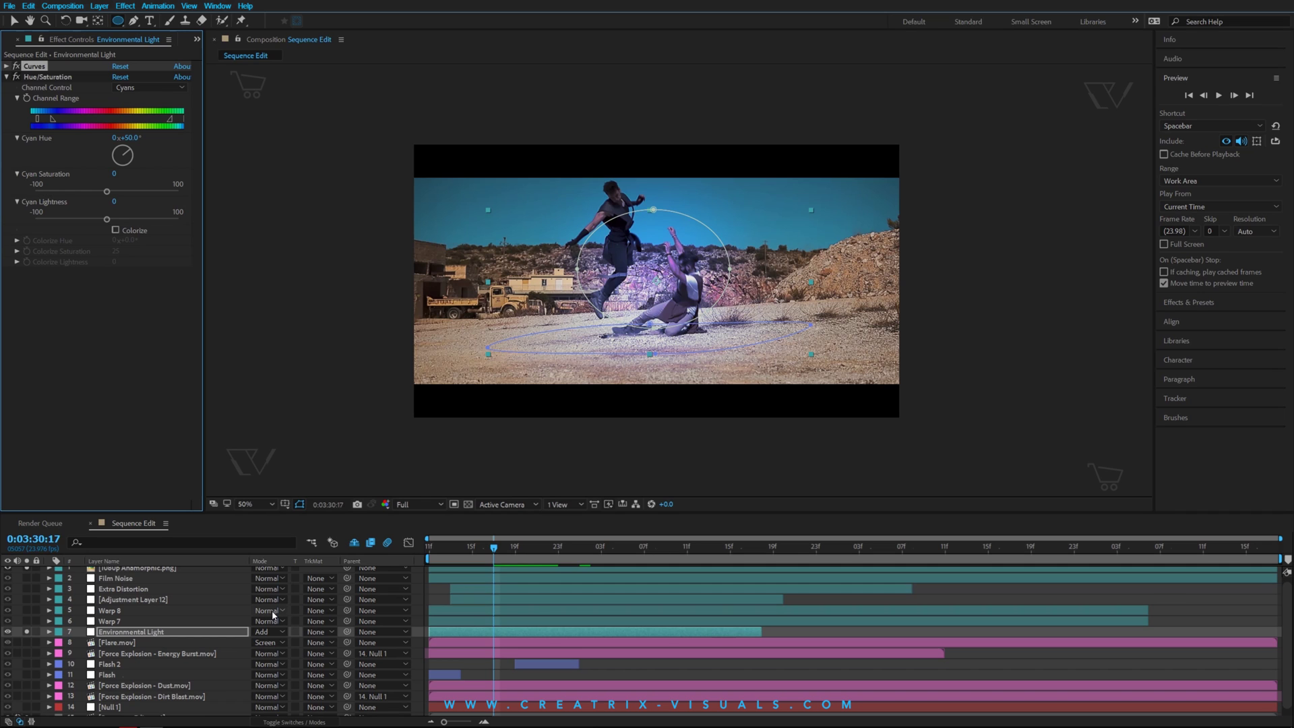
pyautogui.click(187, 631)
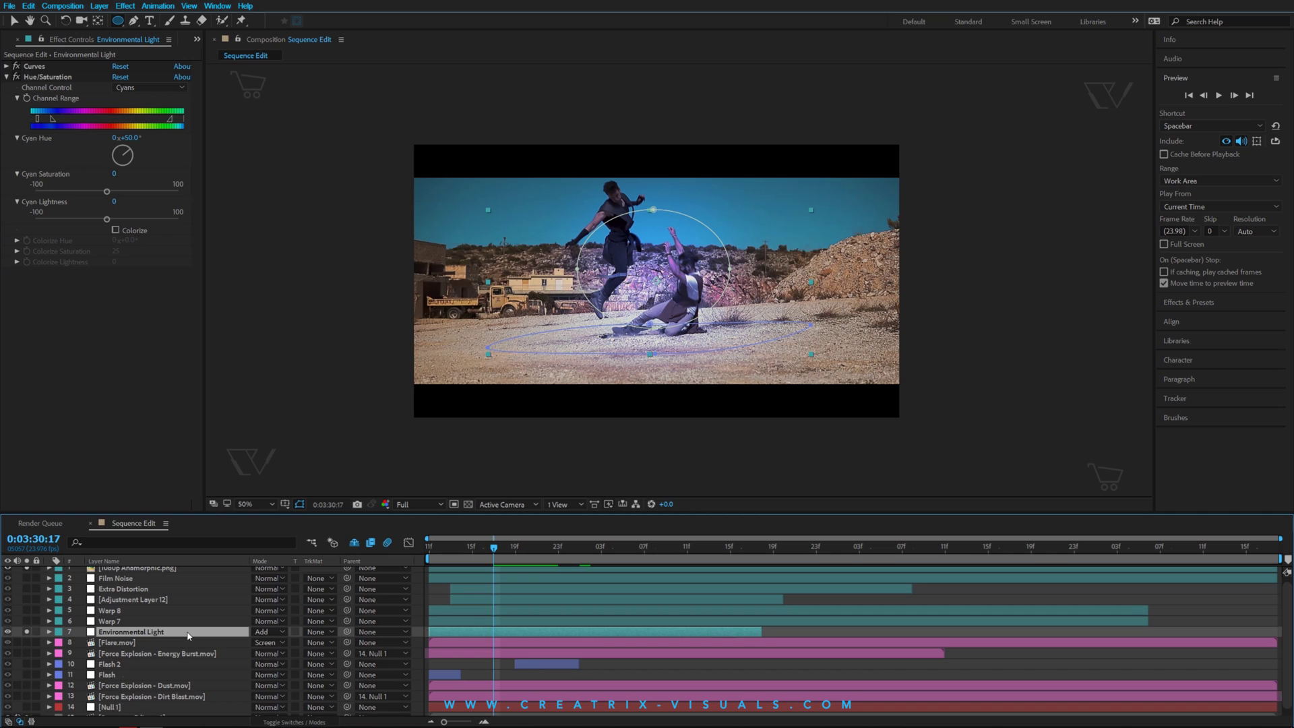
pyautogui.press('f')
pyautogui.click(199, 643)
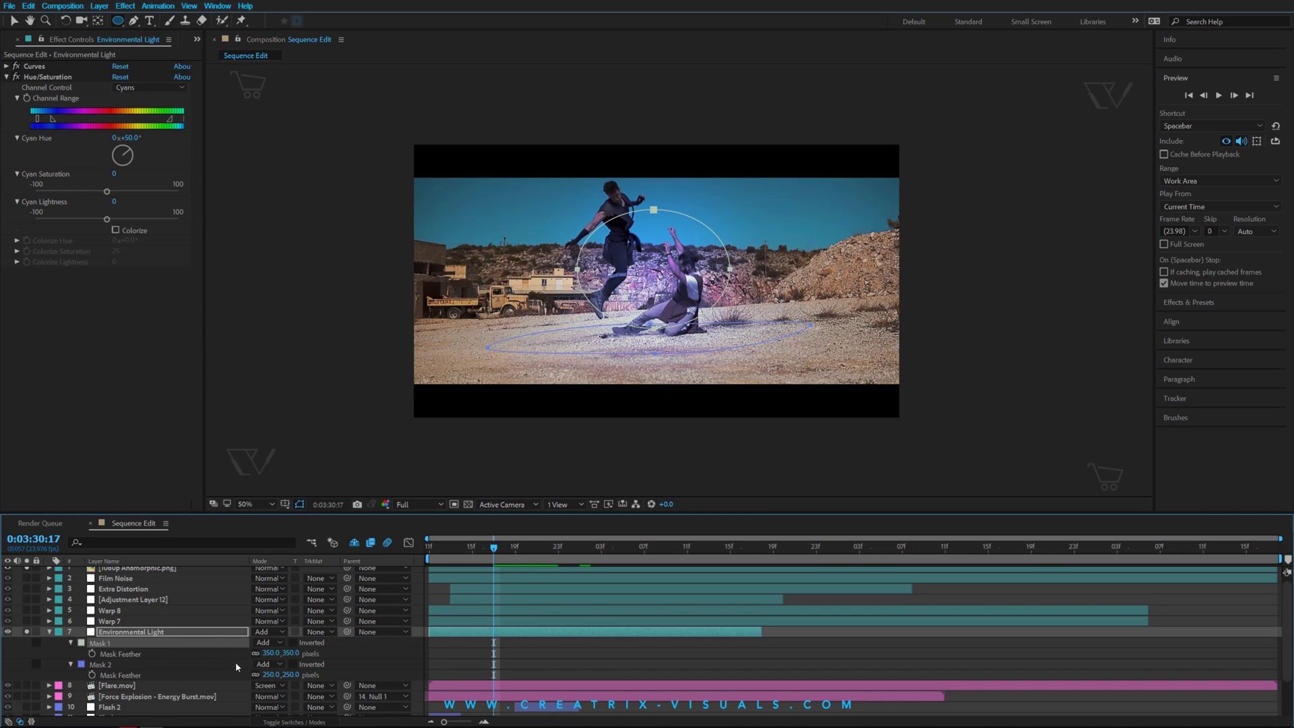
pyautogui.click(300, 504)
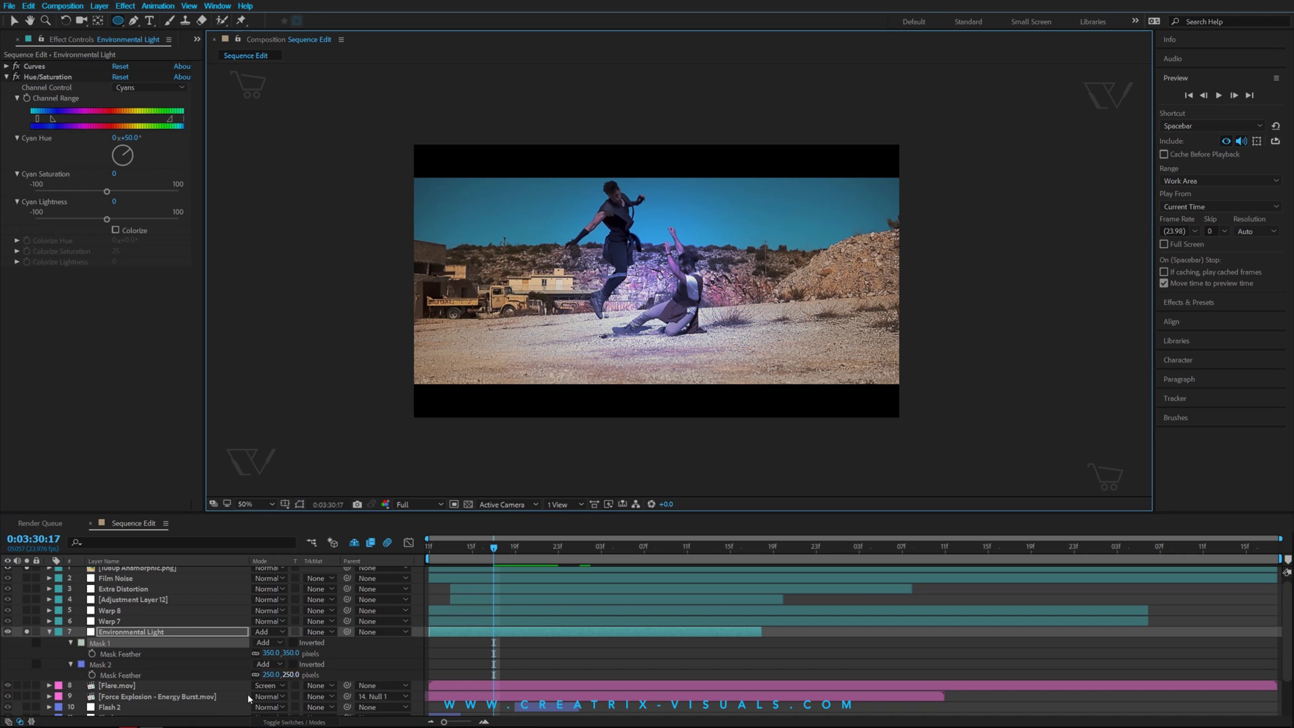
pyautogui.click(271, 652)
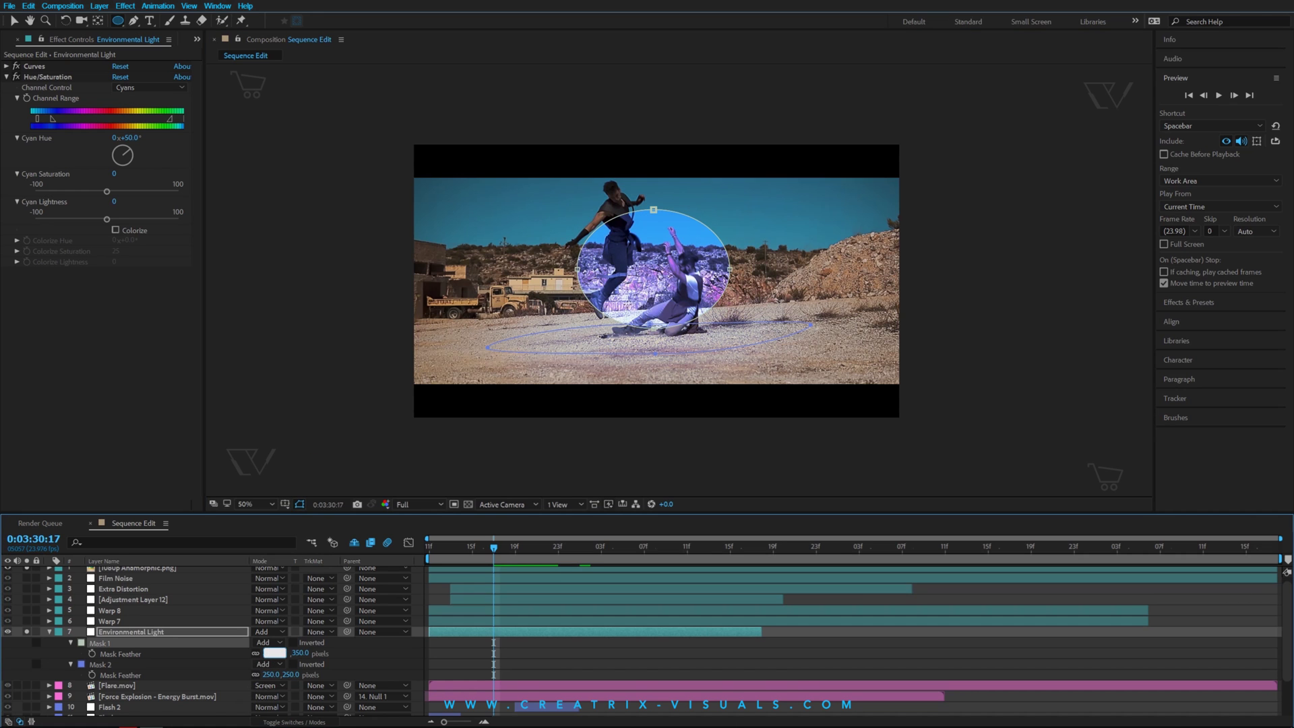
pyautogui.write('0')
pyautogui.click(620, 260)
pyautogui.press('v')
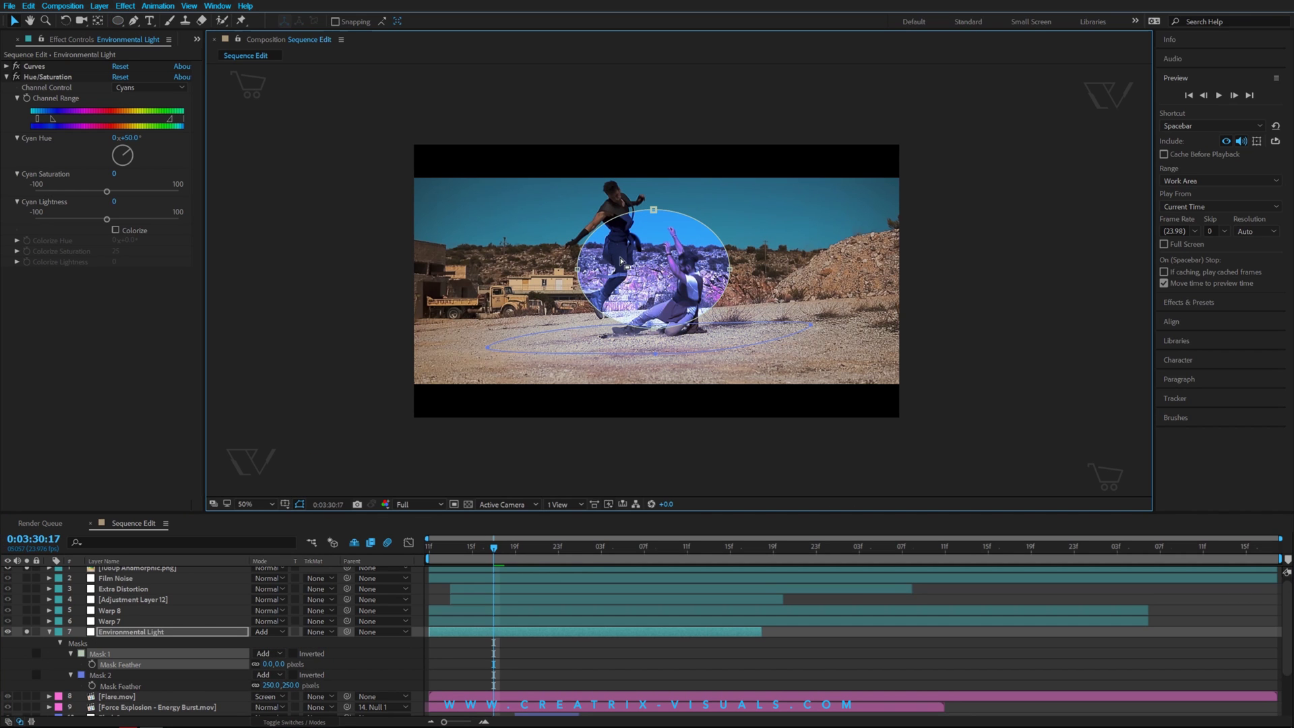
pyautogui.click(300, 504)
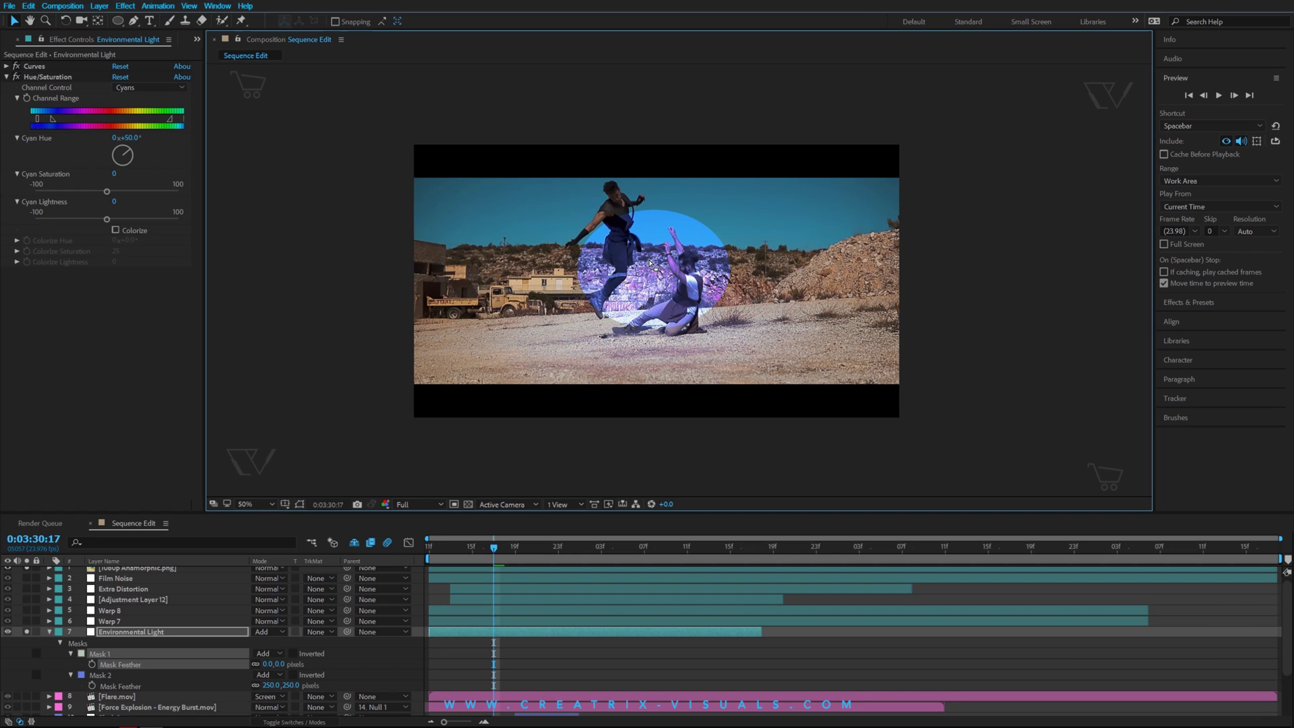
pyautogui.hotkey('ctrl', 'z')
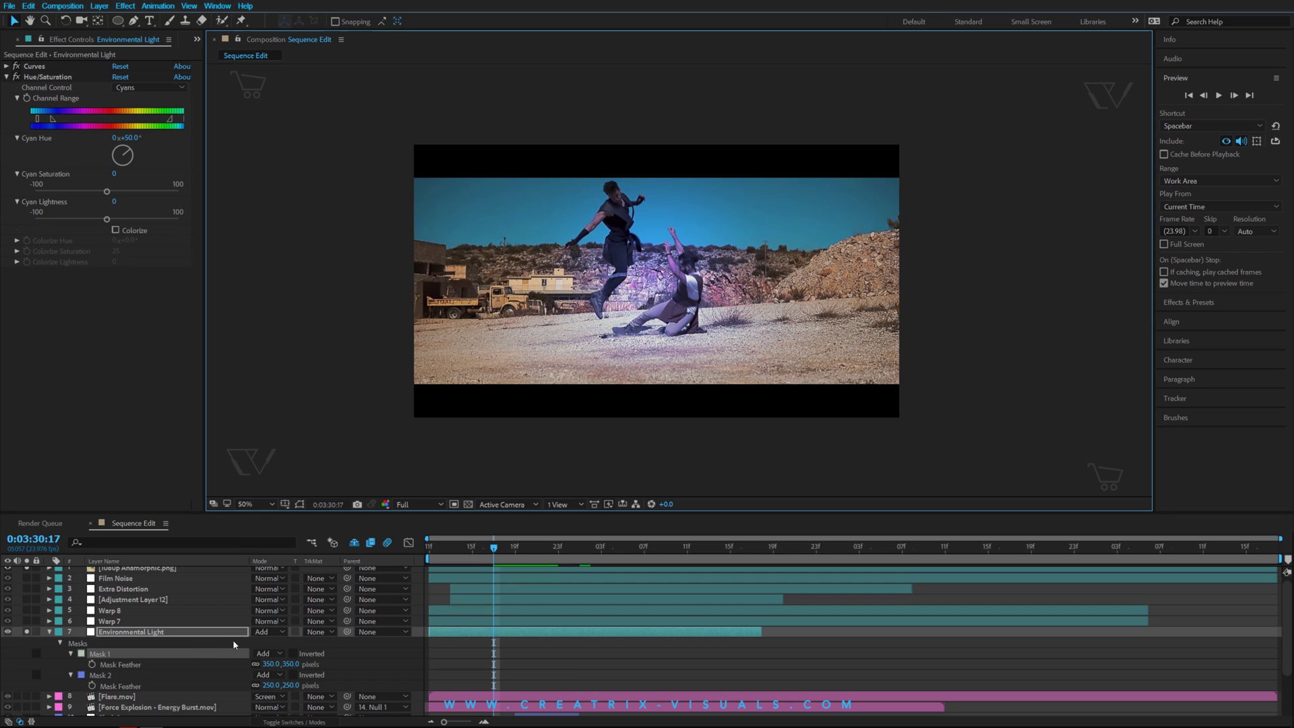
pyautogui.click(49, 632)
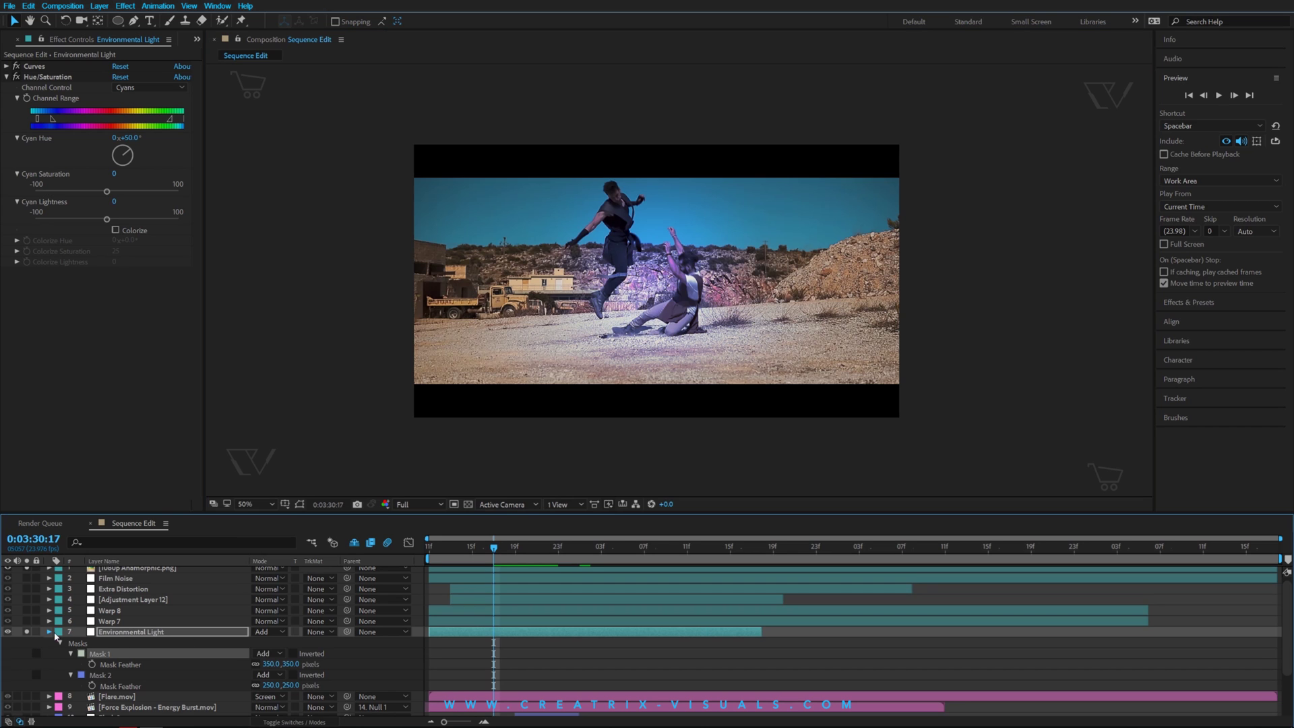
pyautogui.click(277, 632)
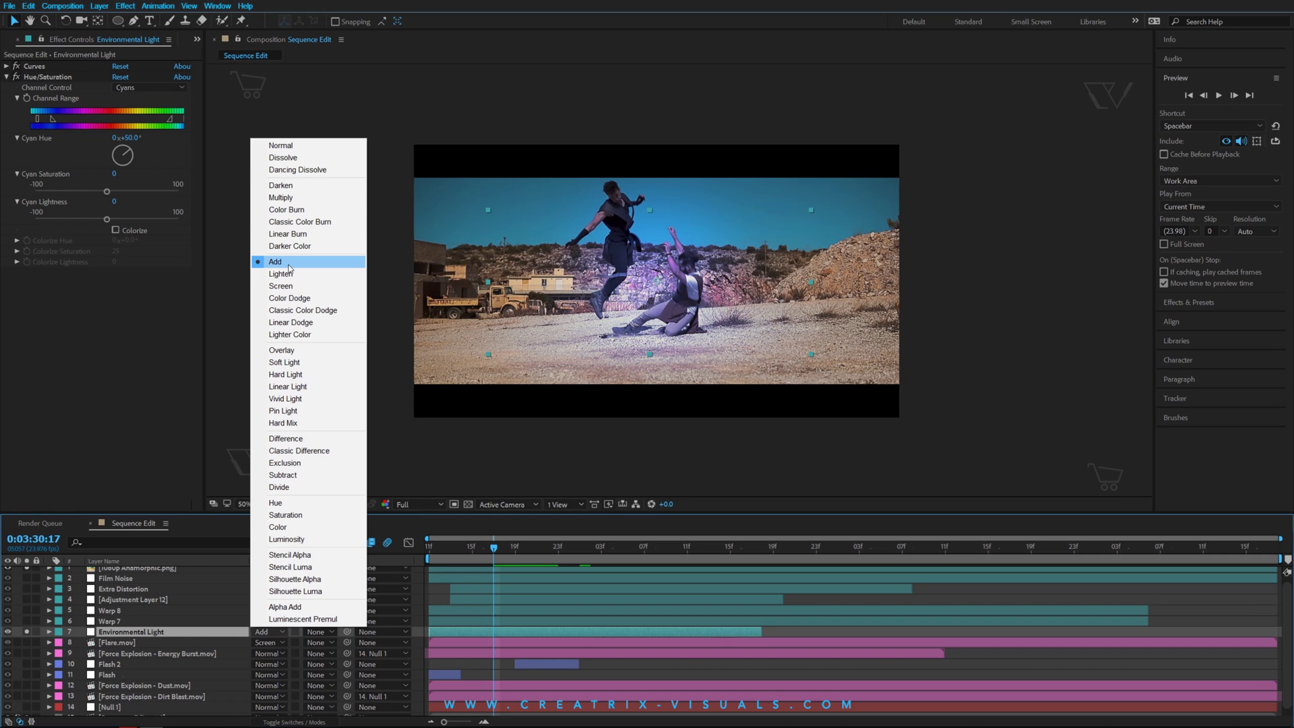
pyautogui.click(297, 151)
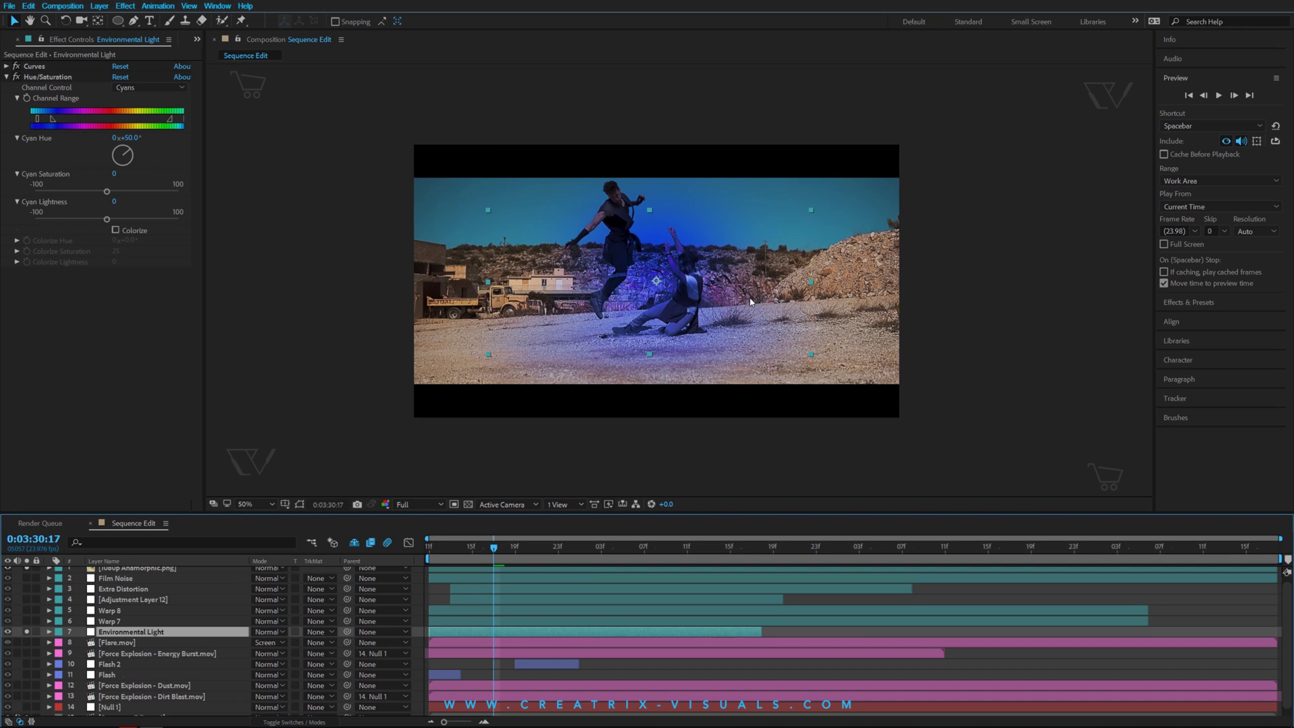
pyautogui.hotkey('shift', '=')
pyautogui.hotkey('shift', '=')
pyautogui.hotkey('shift', '=')
pyautogui.hotkey('shift', '=')
pyautogui.hotkey('shift', '=')
pyautogui.hotkey('shift', '=')
pyautogui.hotkey('shift', '=')
pyautogui.hotkey('shift', '=')
pyautogui.hotkey('shift', '=')
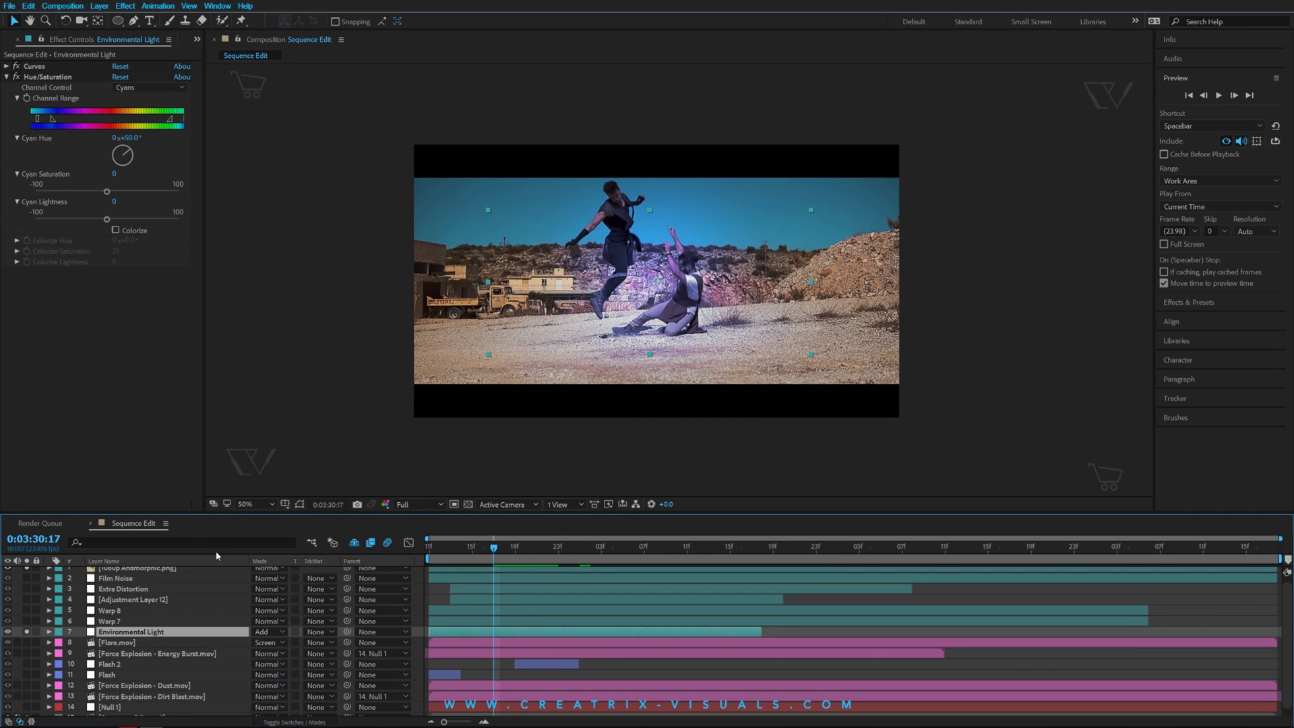
# Step: Solo layers 8–15 and inspect the blast at 0:03:31:03, zooming to 100% and back to 50%
pyautogui.moveTo(26, 642); pyautogui.dragTo(27, 714)
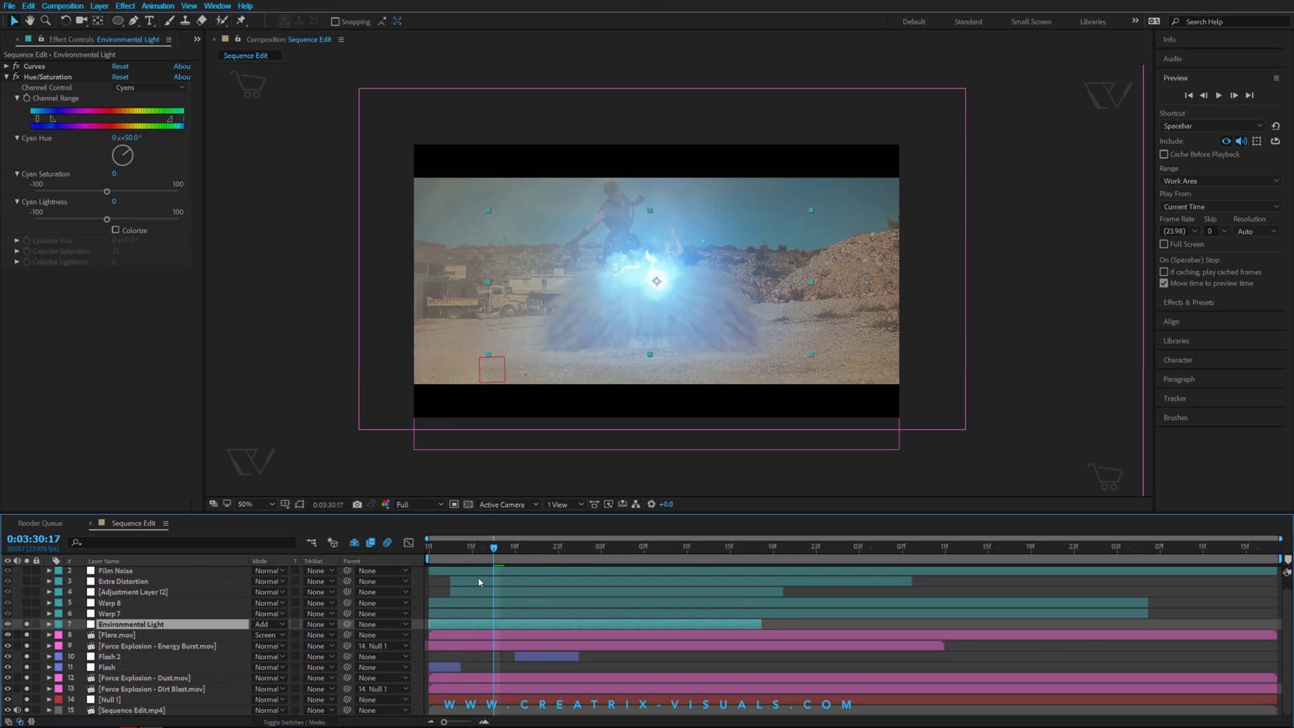
pyautogui.moveTo(545, 557); pyautogui.dragTo(600, 564)
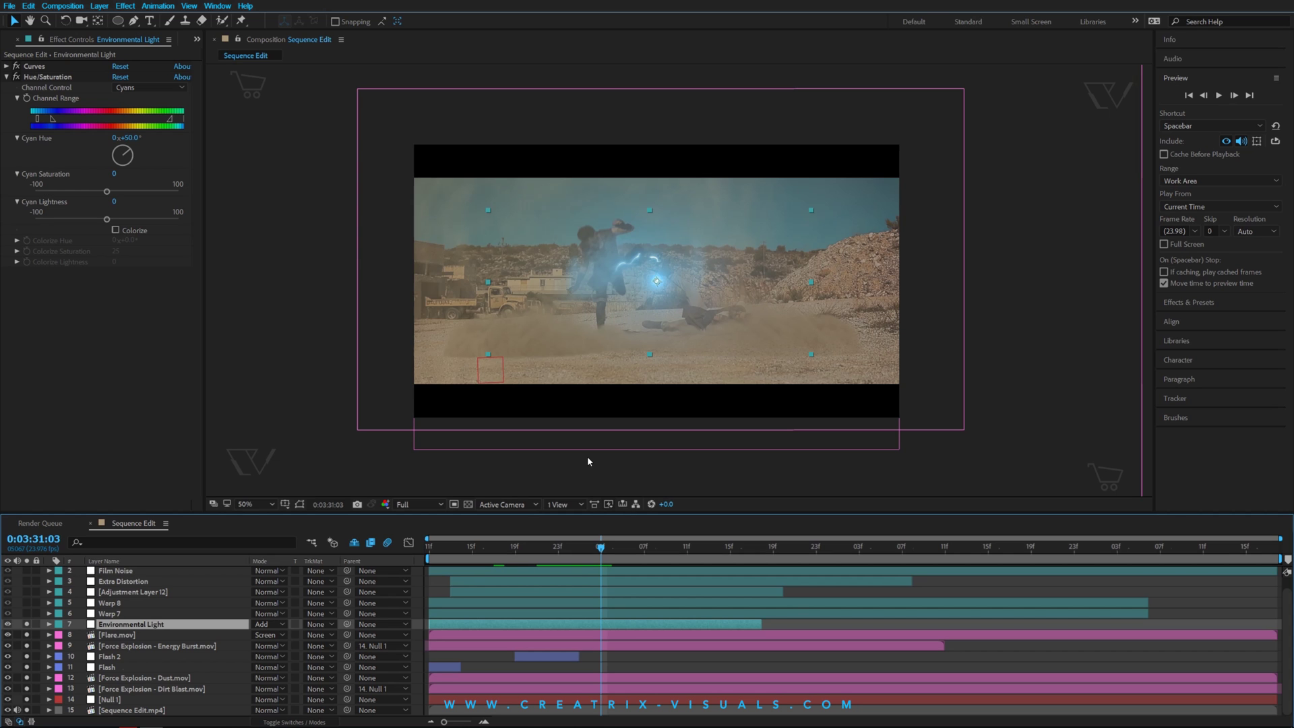
pyautogui.press('.')
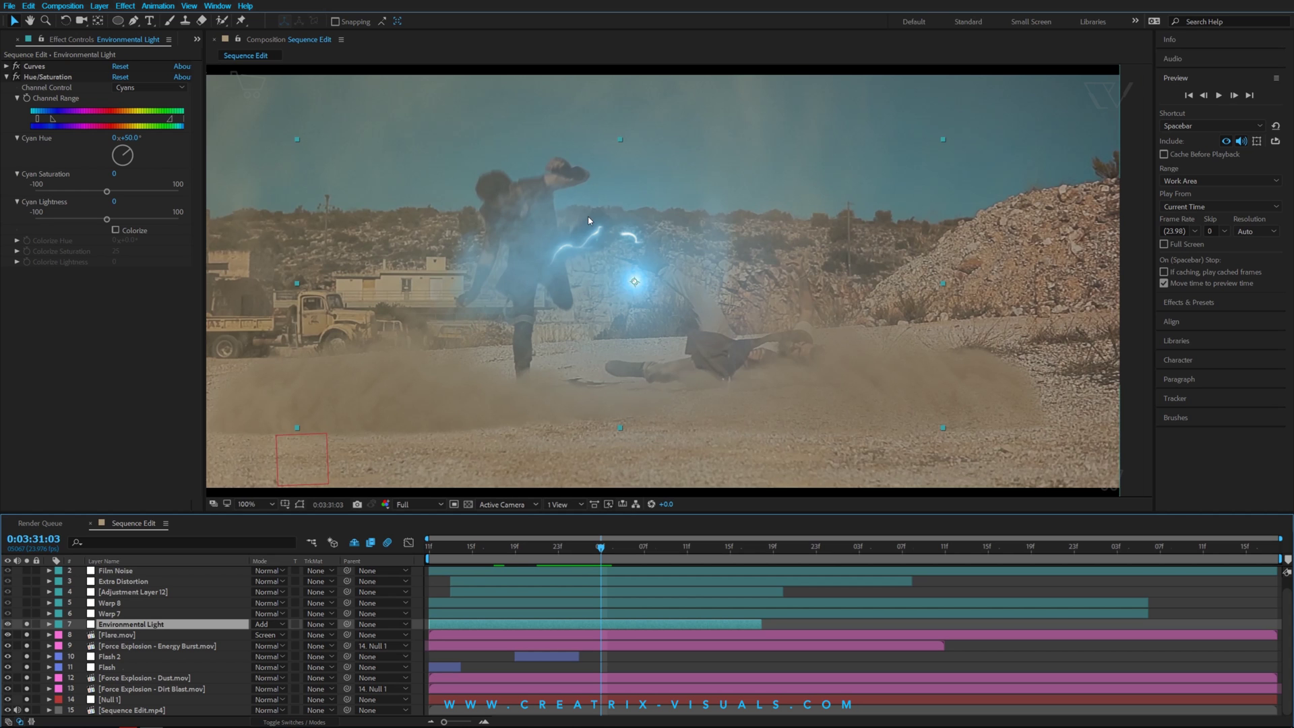
pyautogui.press(',')
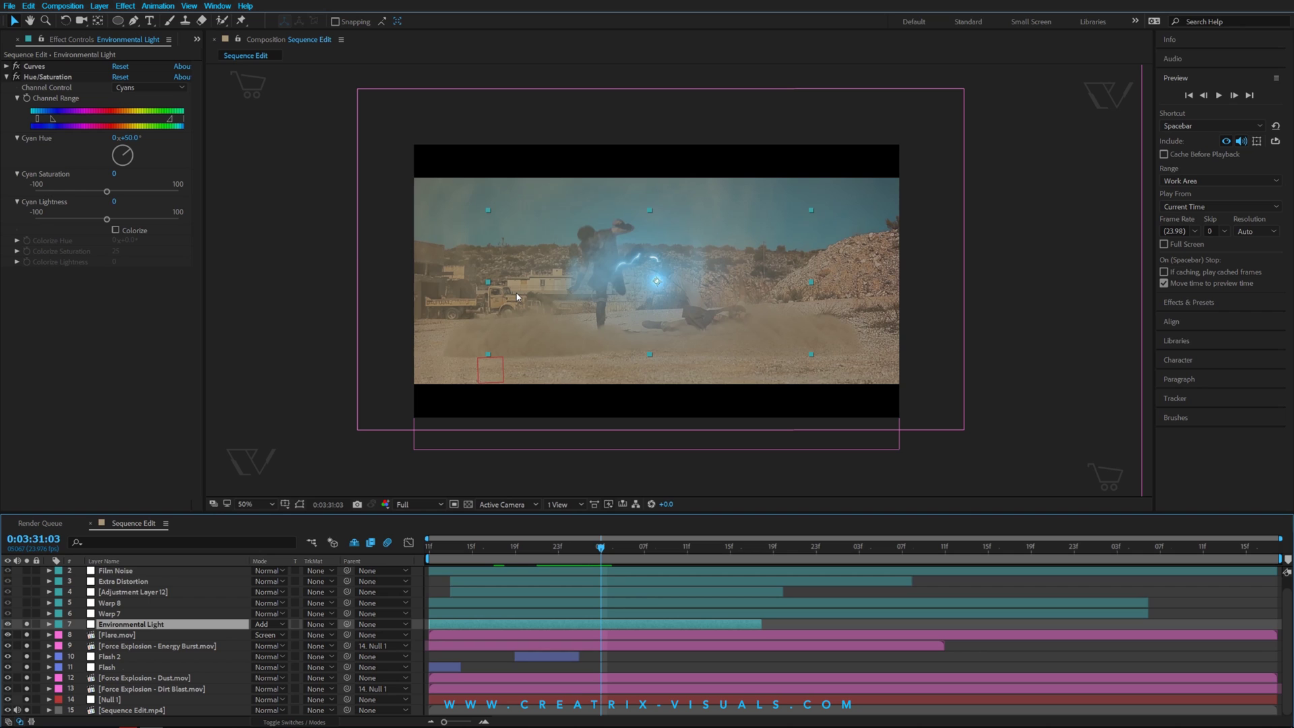
pyautogui.click(109, 613)
# Step: Select Warp 7's Heat Distortion (Noise Scale 100.0, Wind Speed 3.00) and browse Effect > Distort without adding anything
pyautogui.scroll(1, 112, 621)
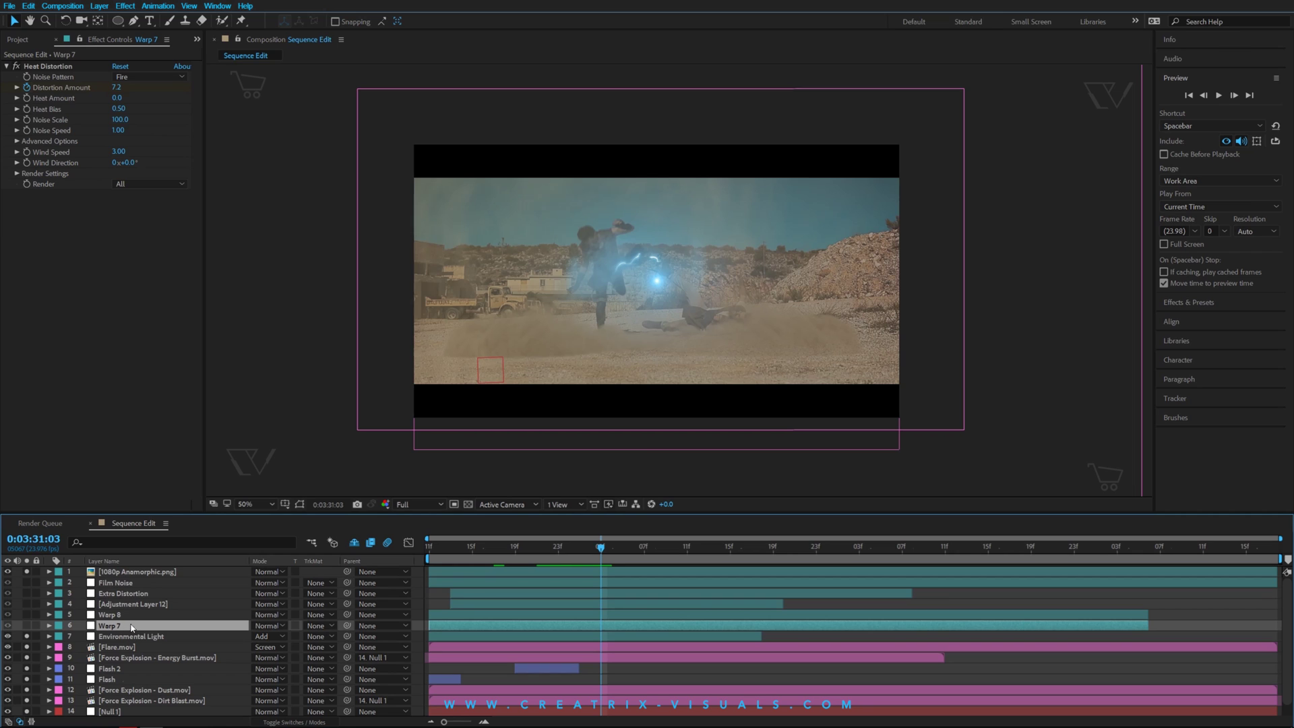
pyautogui.click(54, 65)
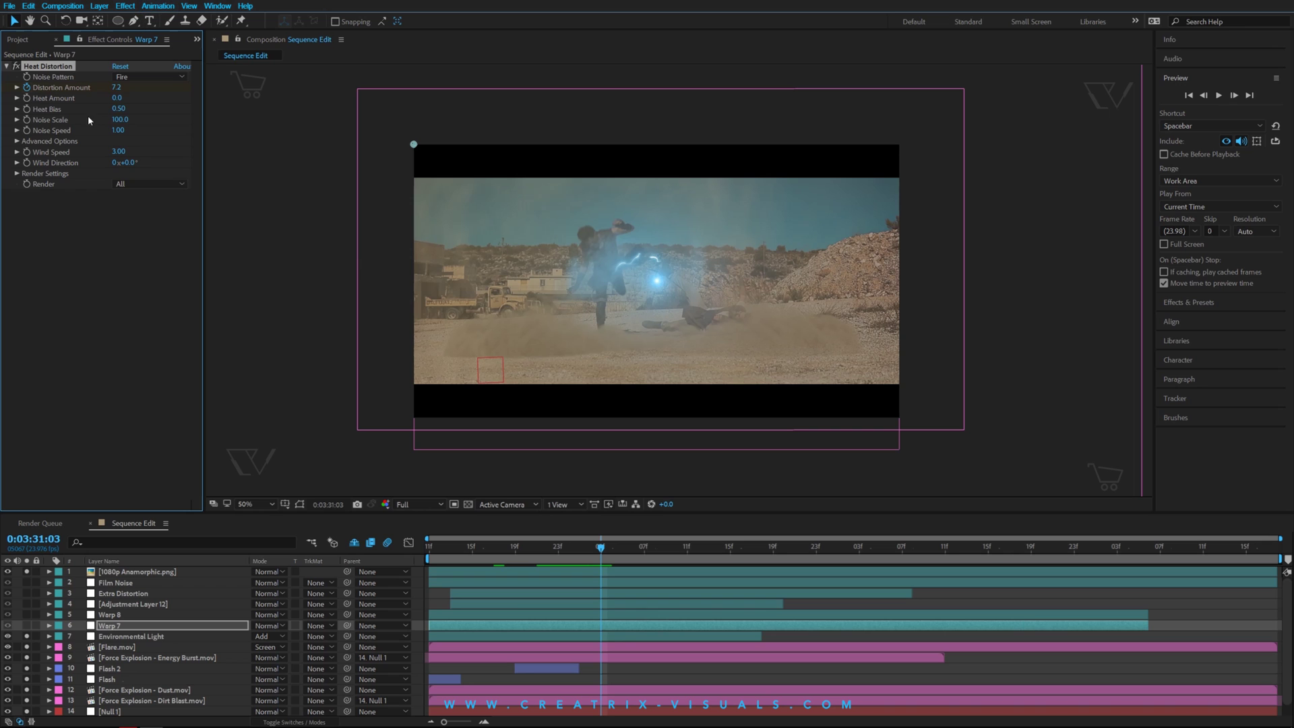
pyautogui.click(125, 7)
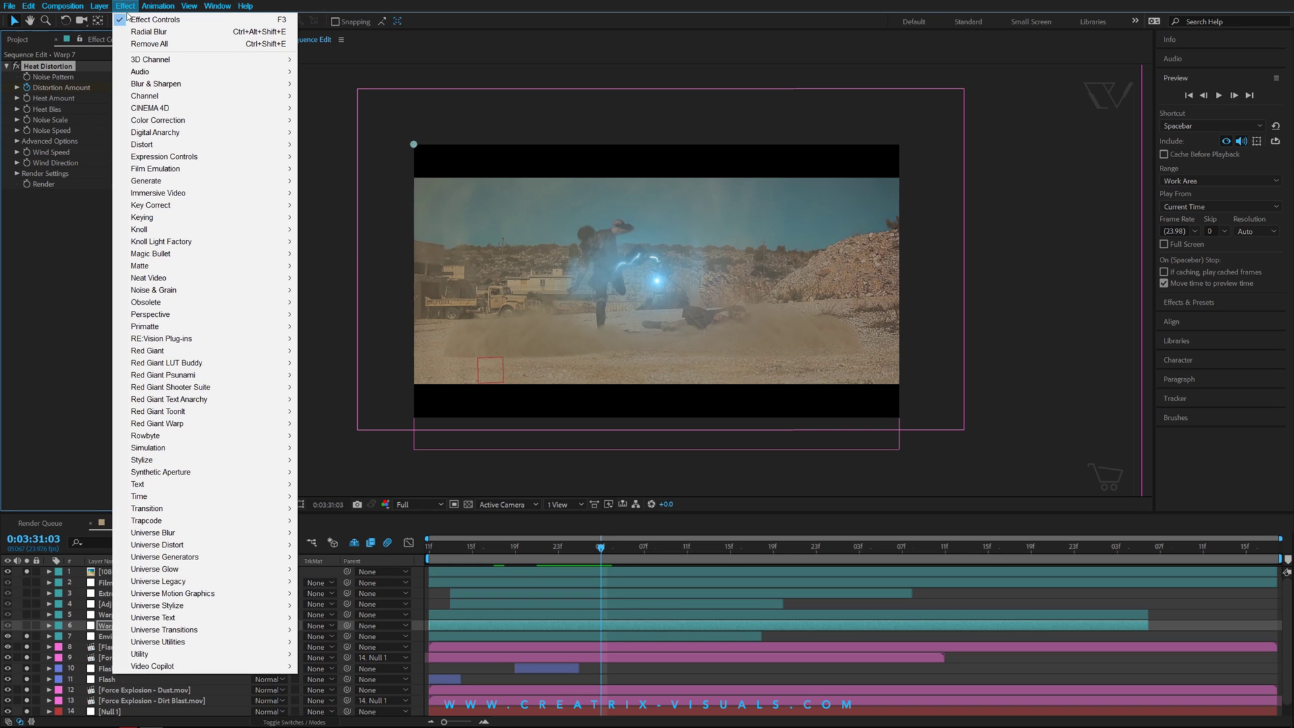
pyautogui.moveTo(145, 144)
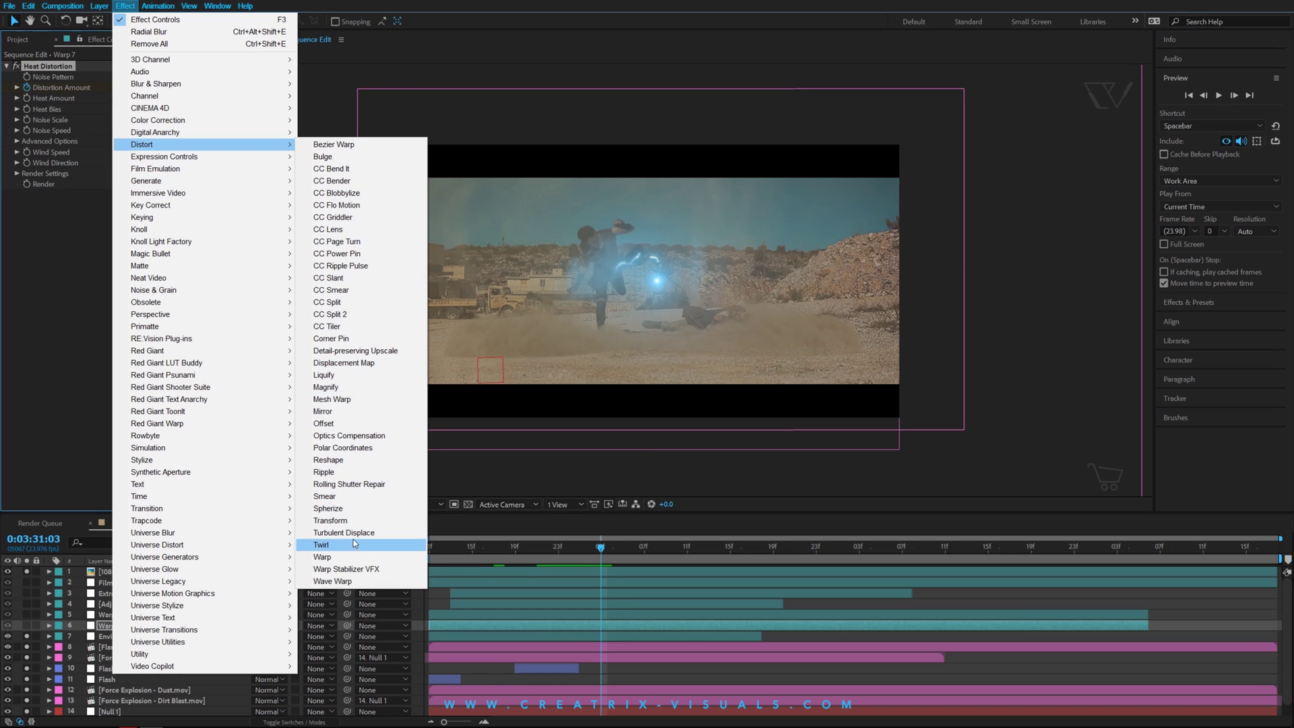
pyautogui.click(57, 68)
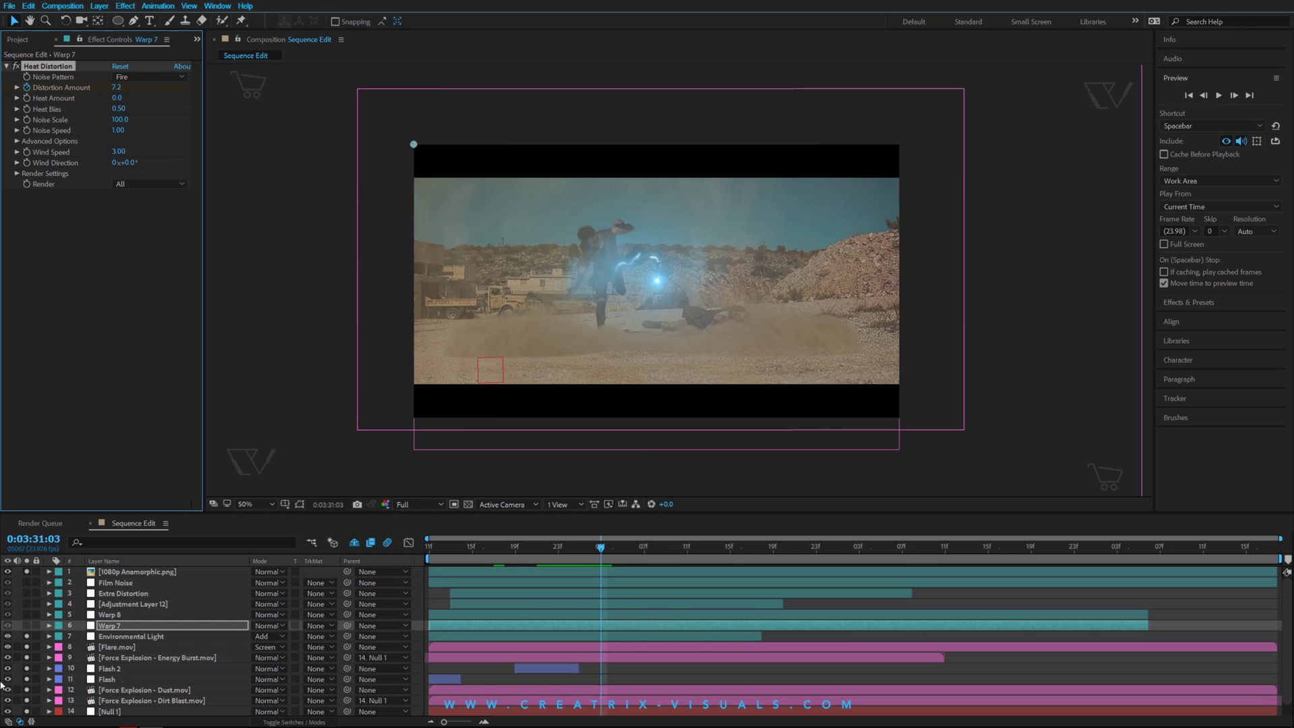
# Step: Compare the shot with Warp 7's Heat Distortion switched off and back on
pyautogui.click(24, 628)
pyautogui.scroll(2, 677, 283)
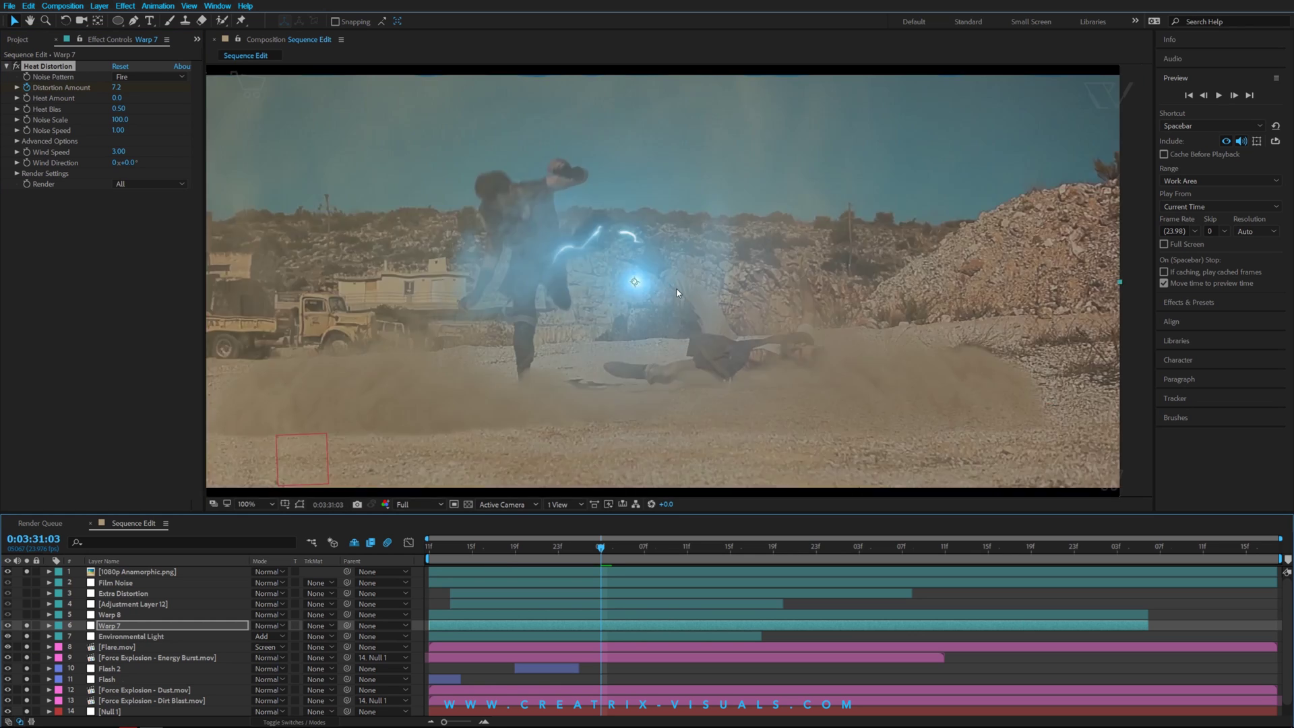
pyautogui.click(17, 66)
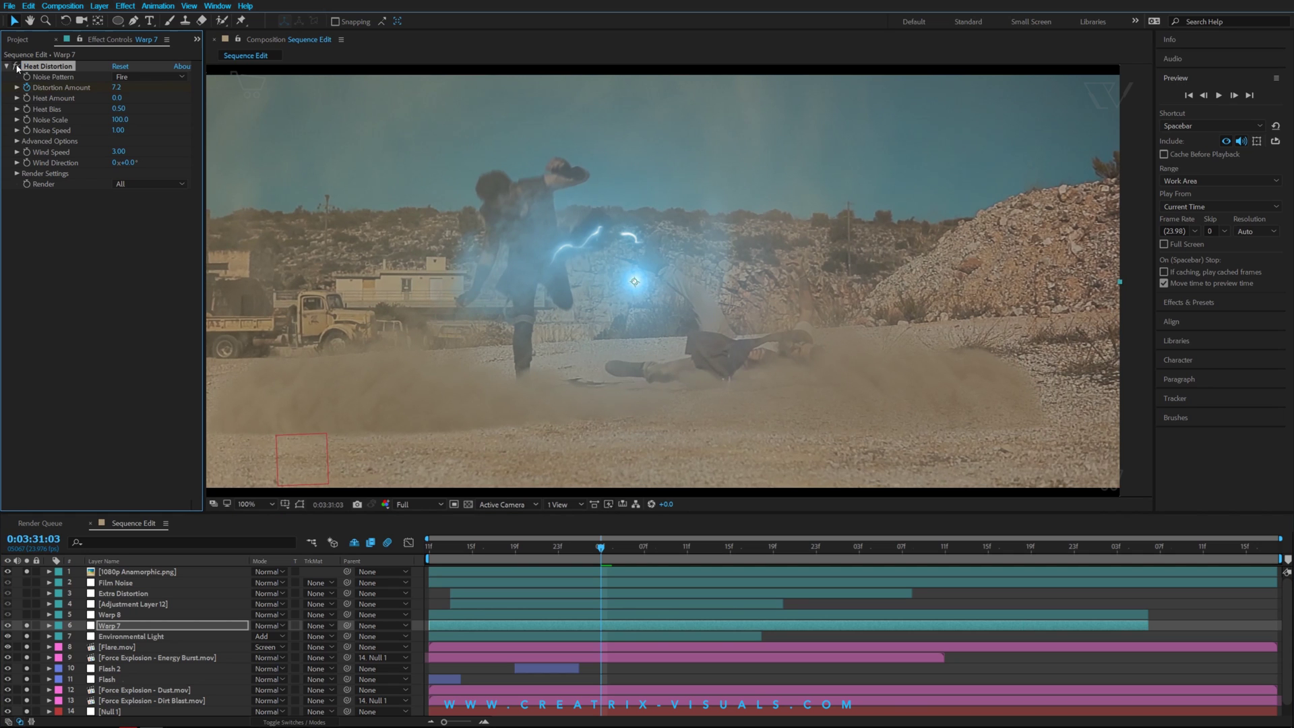
pyautogui.click(17, 67)
# Step: Select Warp 8 and show its circular mask outline around the blast
pyautogui.scroll(-2, 528, 237)
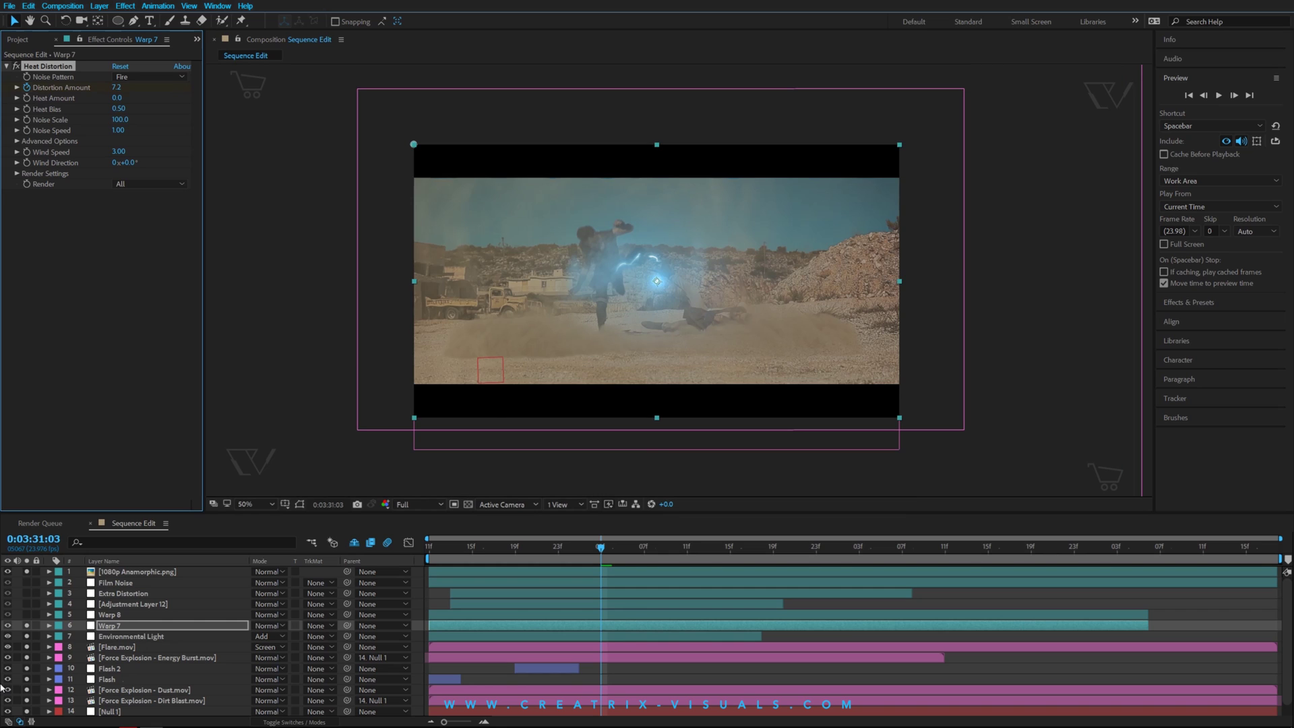
pyautogui.click(121, 615)
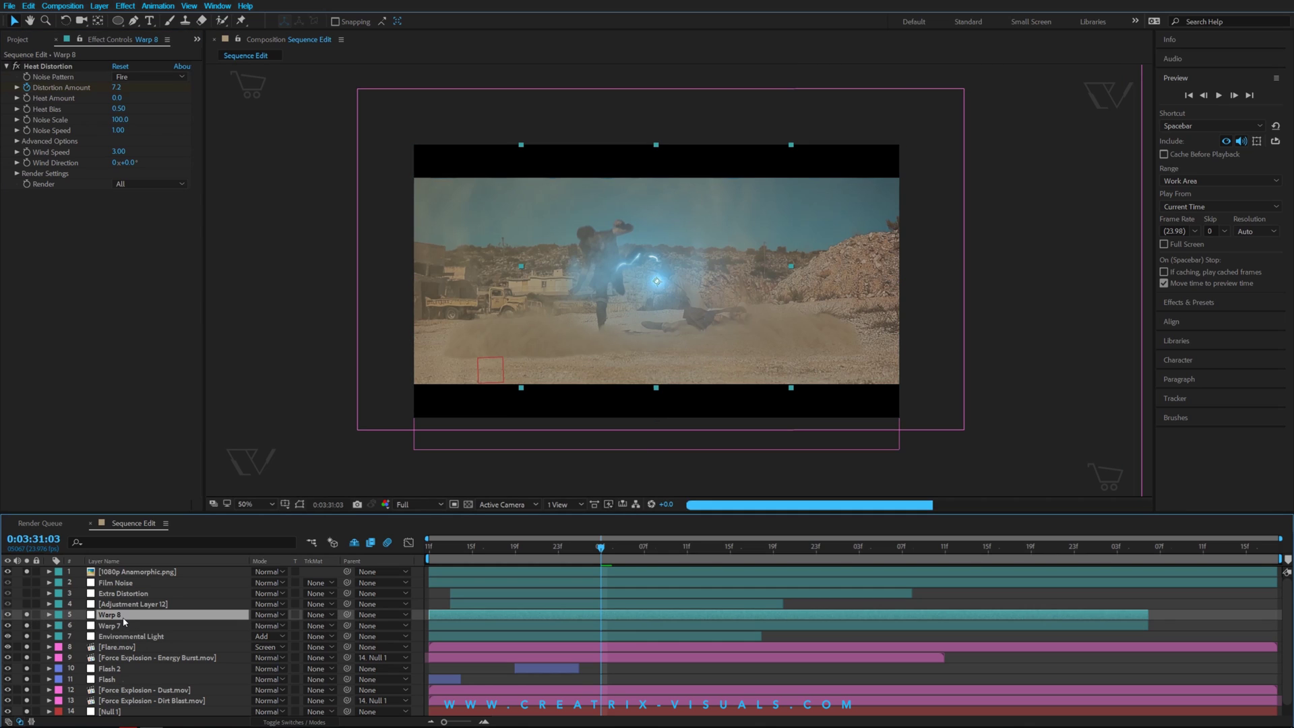
pyautogui.click(300, 502)
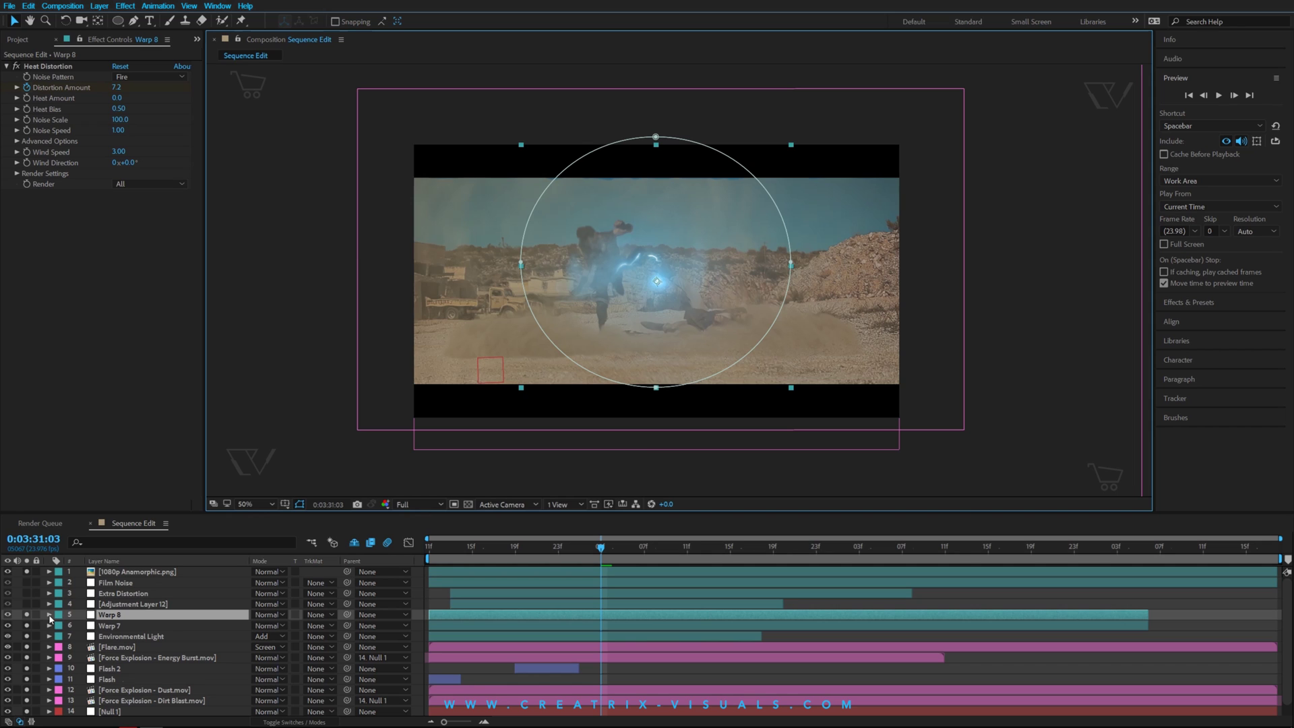
# Step: Reveal Warp 8's Distortion Amount keyframes, 10 at 0:03:30:13 and 0 at 0:03:33:05
pyautogui.click(49, 615)
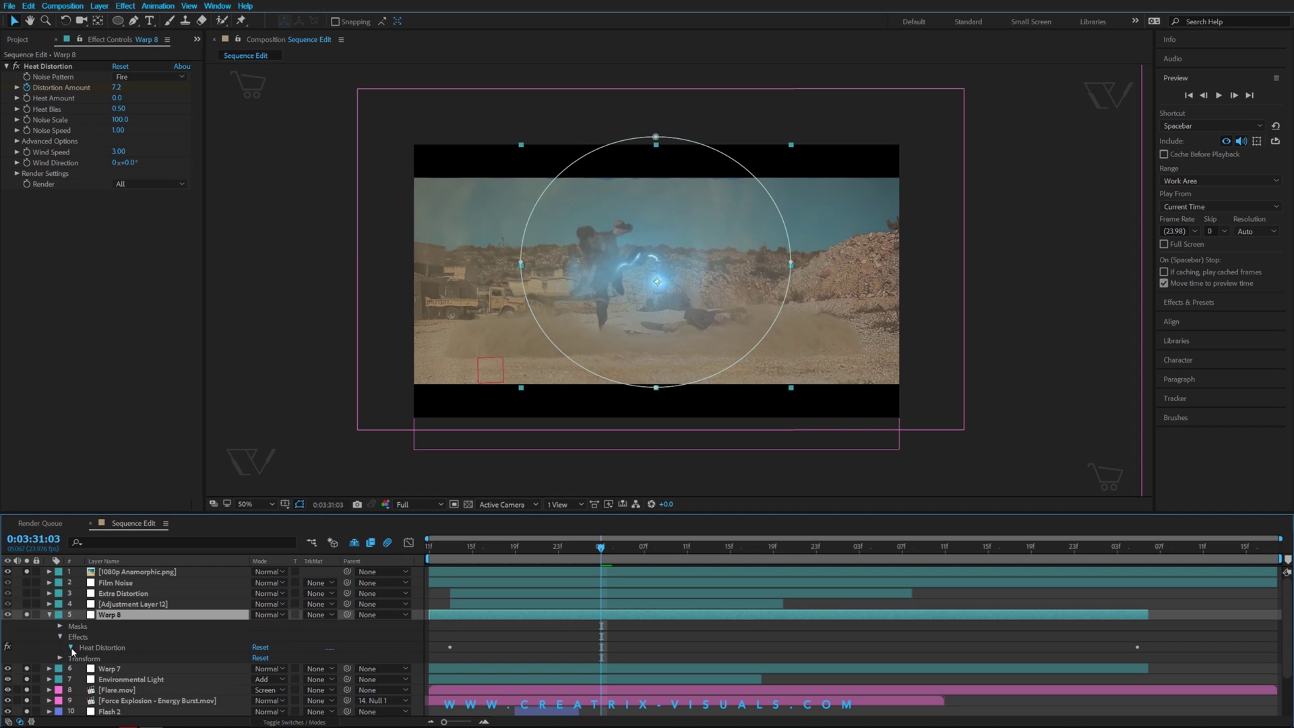
pyautogui.click(60, 636)
pyautogui.scroll(2, 701, 626)
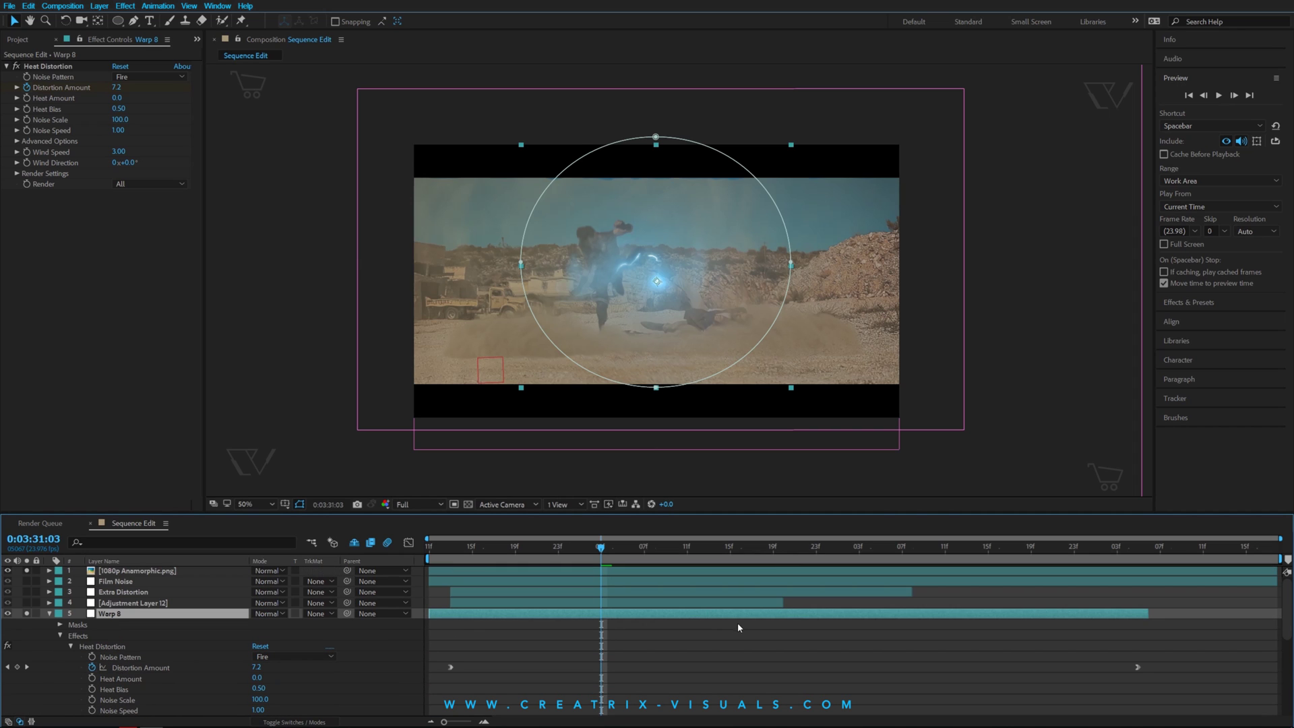
pyautogui.click(1137, 667)
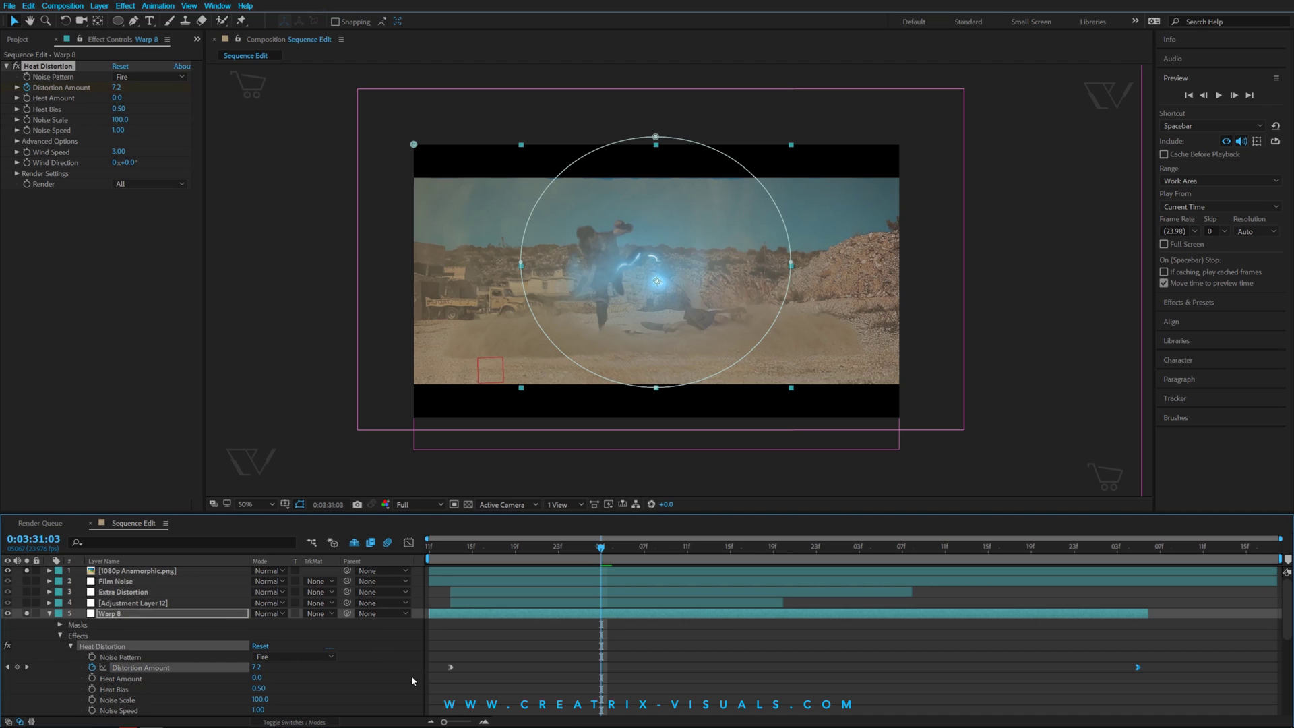
pyautogui.click(449, 668)
# Step: Scrub from the first keyframe to 0:03:33:05, then collapse Warp 8 and select Adjustment Layer 12
pyautogui.click(453, 552)
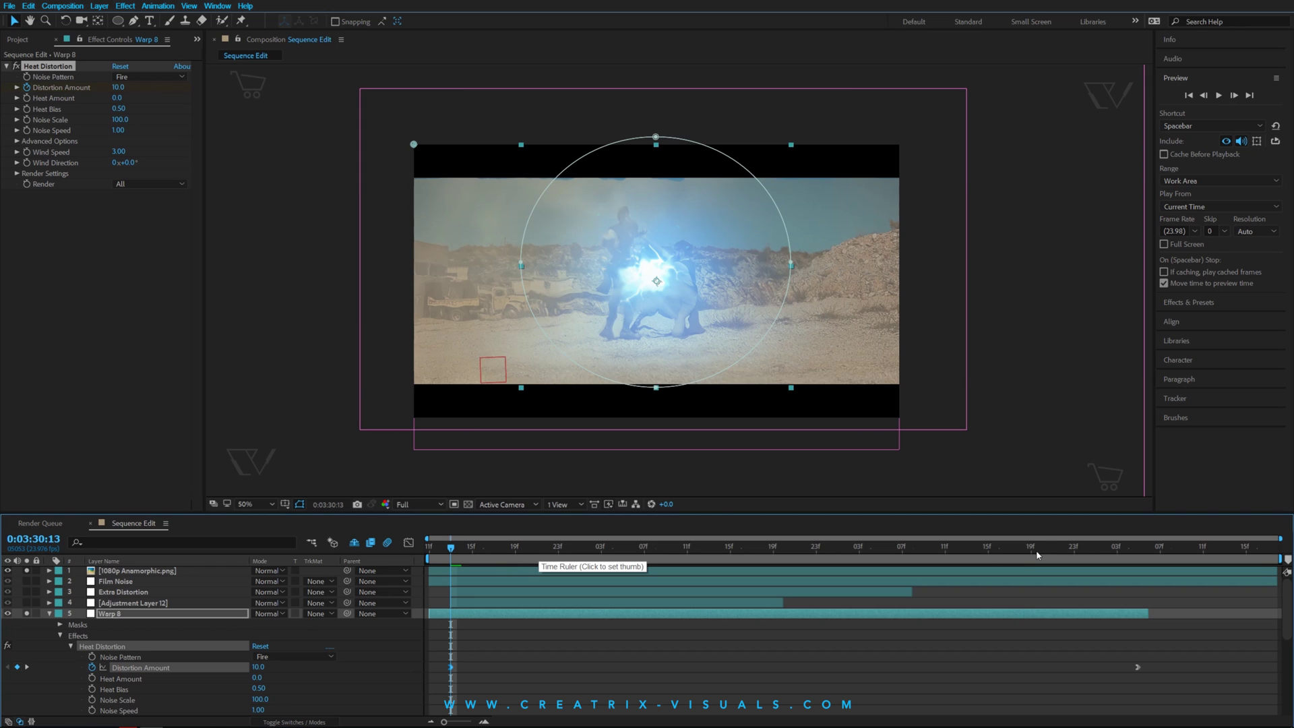
pyautogui.moveTo(1036, 554); pyautogui.dragTo(1141, 563)
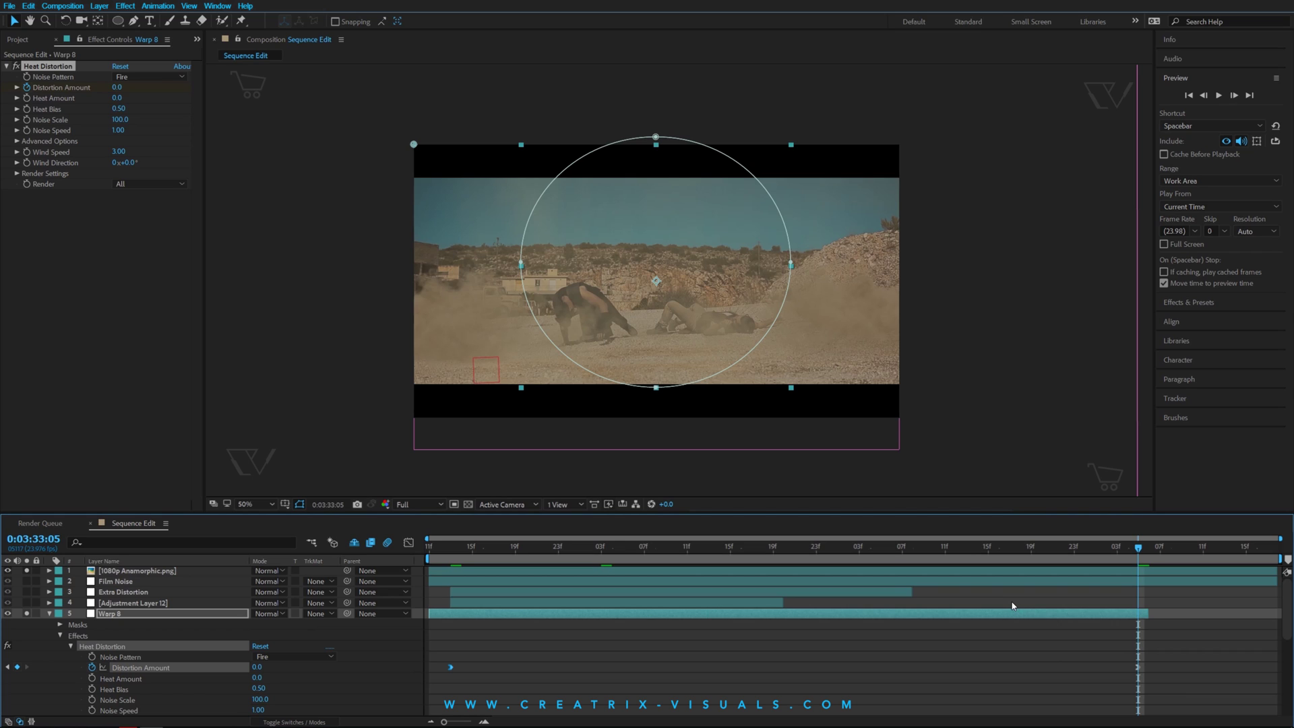
pyautogui.click(49, 613)
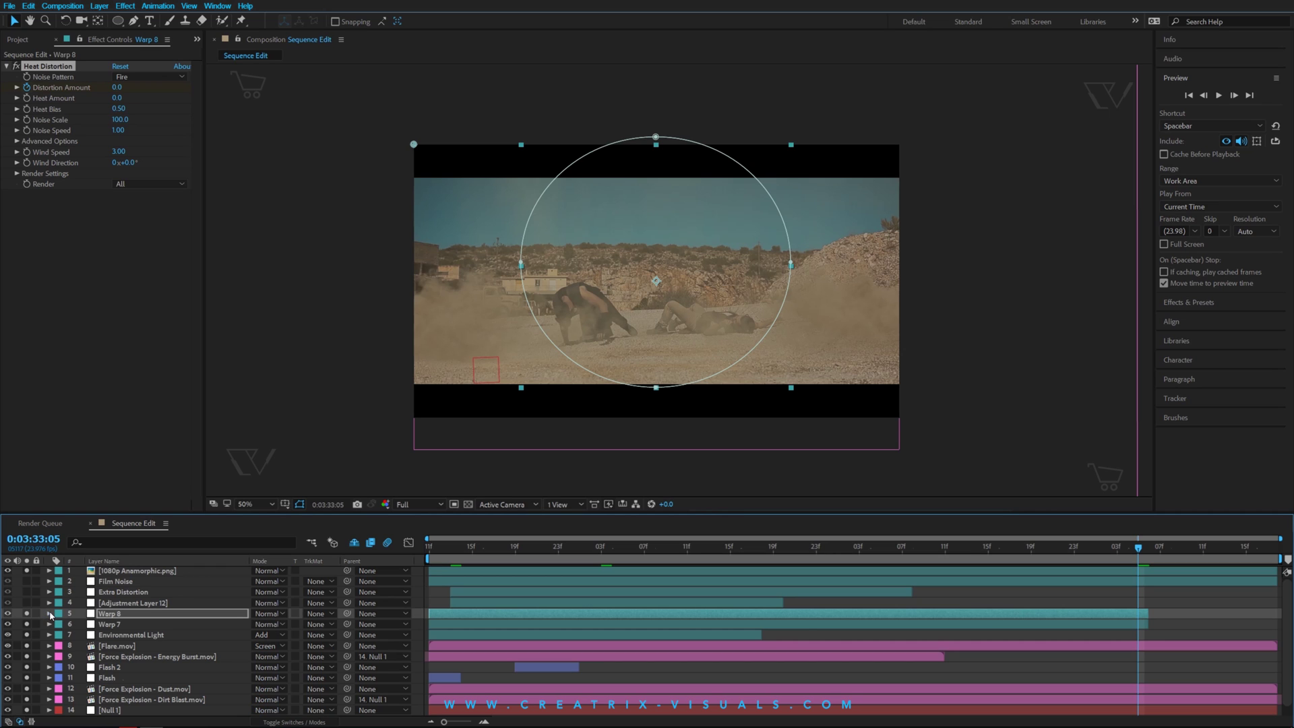
pyautogui.click(140, 604)
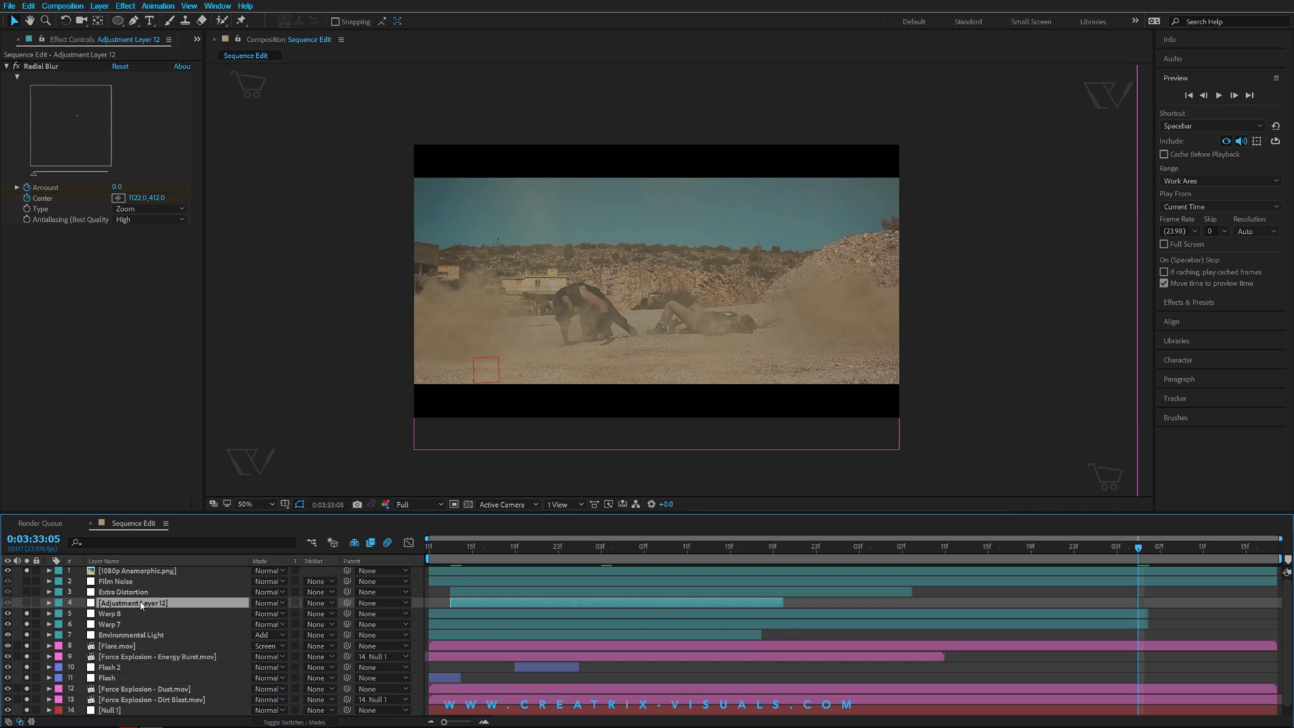
# Step: Review the Warp layers' settings, then rename Adjustment Layer 12 to 'Blur'
pyautogui.click(110, 623)
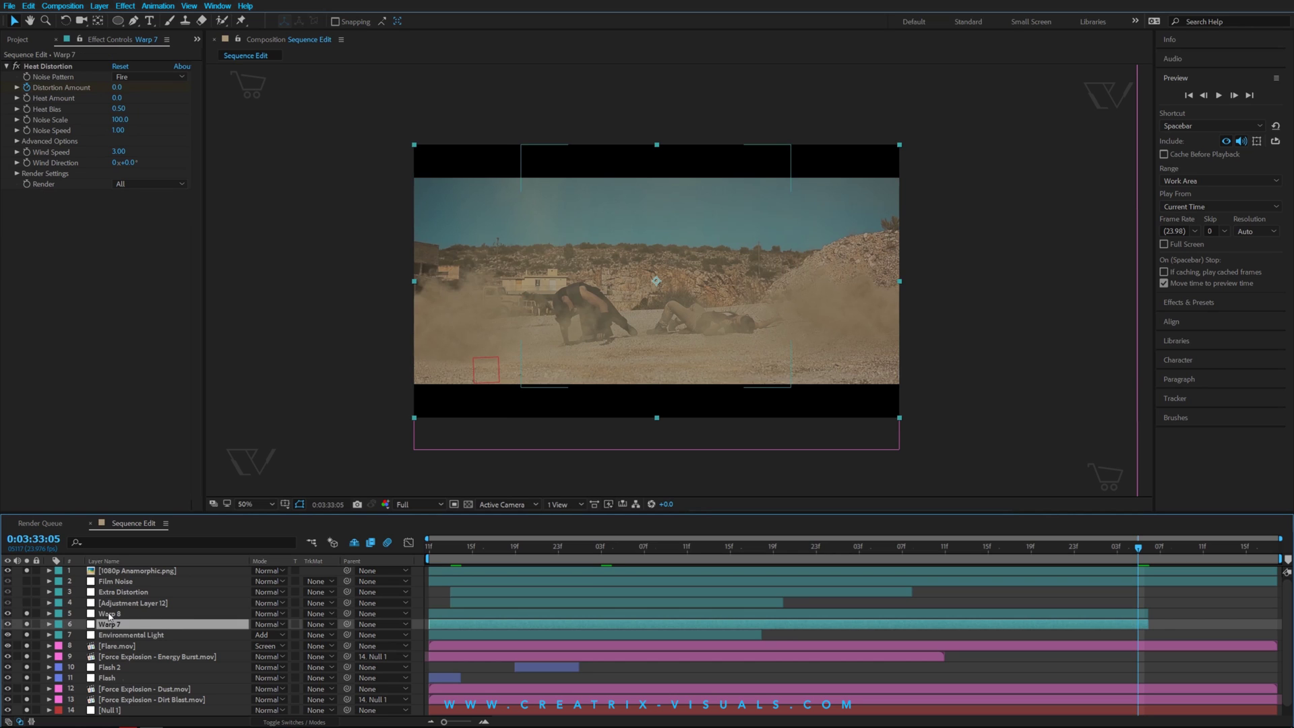
pyautogui.click(110, 614)
pyautogui.click(131, 604)
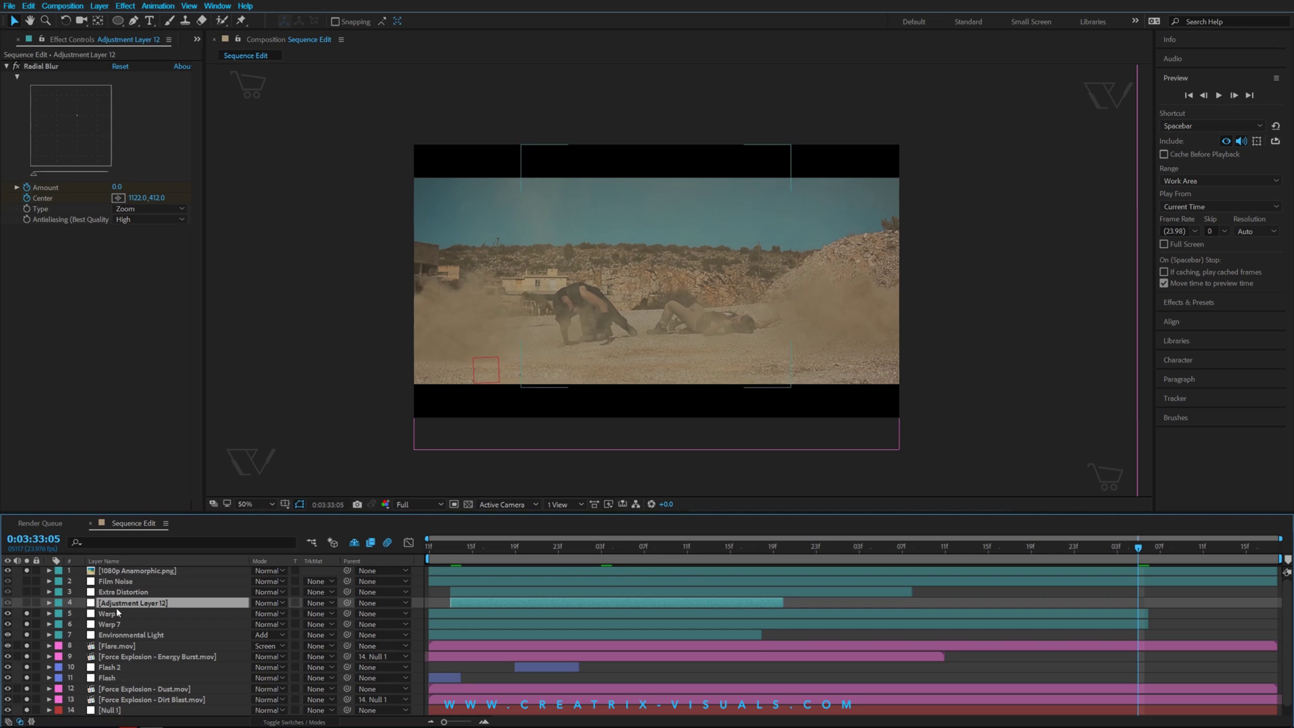
pyautogui.rightClick(119, 609)
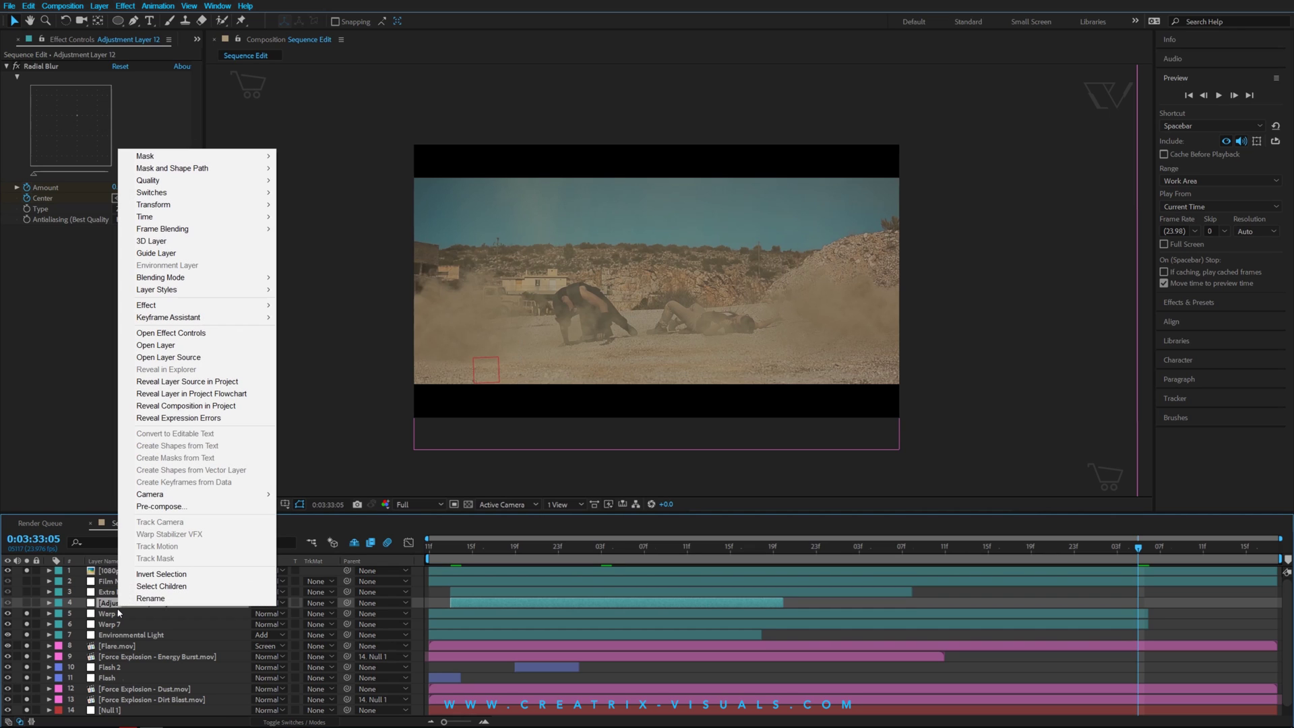
pyautogui.click(141, 599)
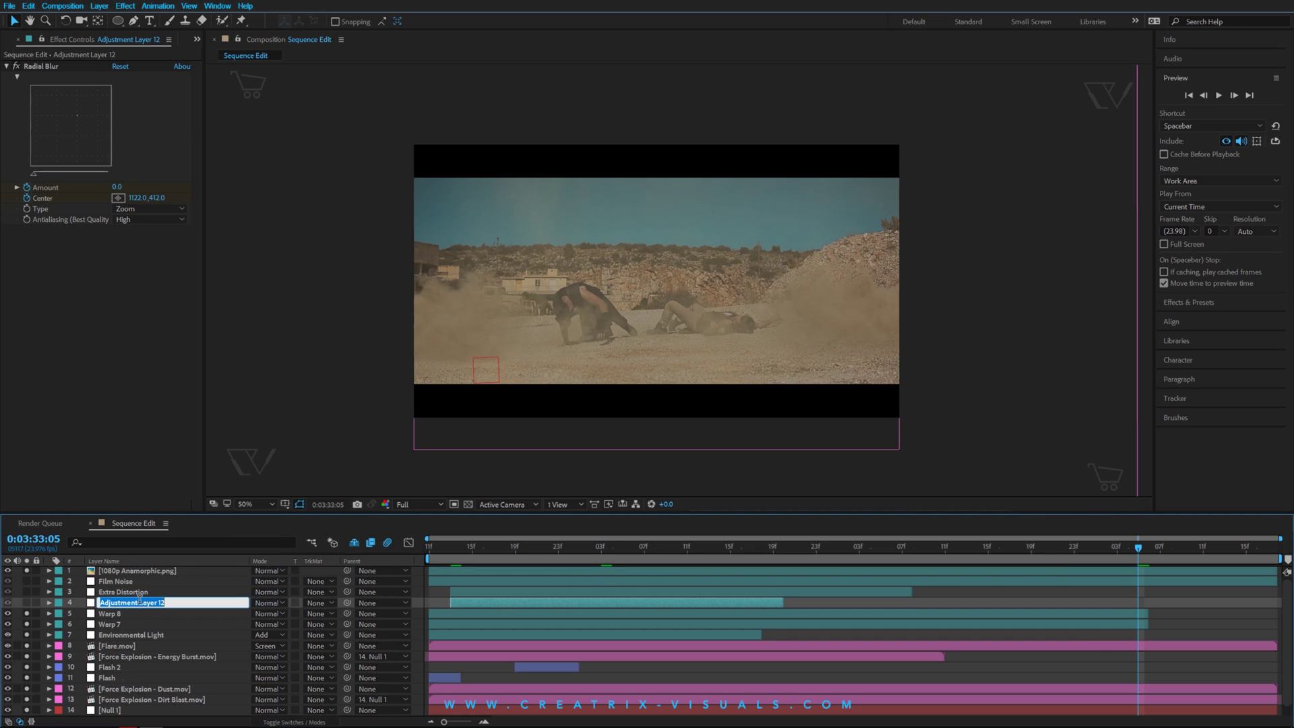
pyautogui.write('Blur')
pyautogui.press('Return')
# Step: Switch on the Blur layer at 0:03:31:14 so its radial zoom blur shows
pyautogui.click(111, 612)
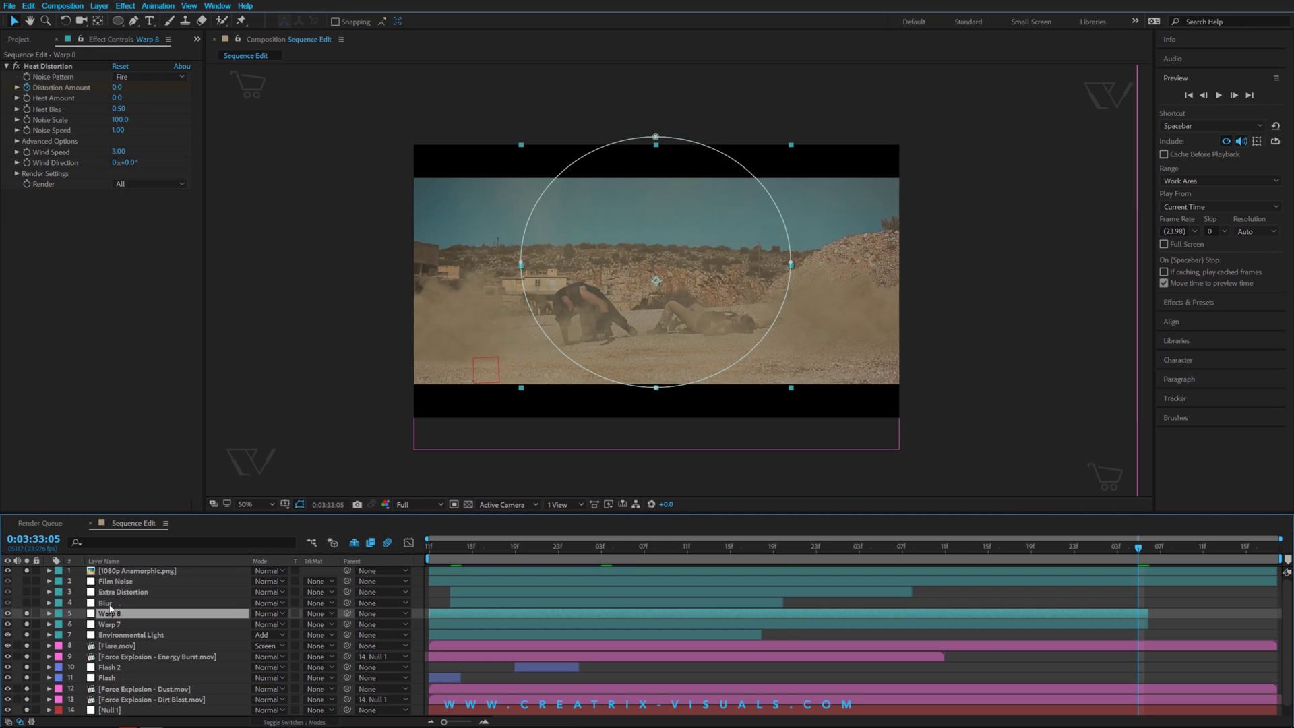
pyautogui.click(108, 602)
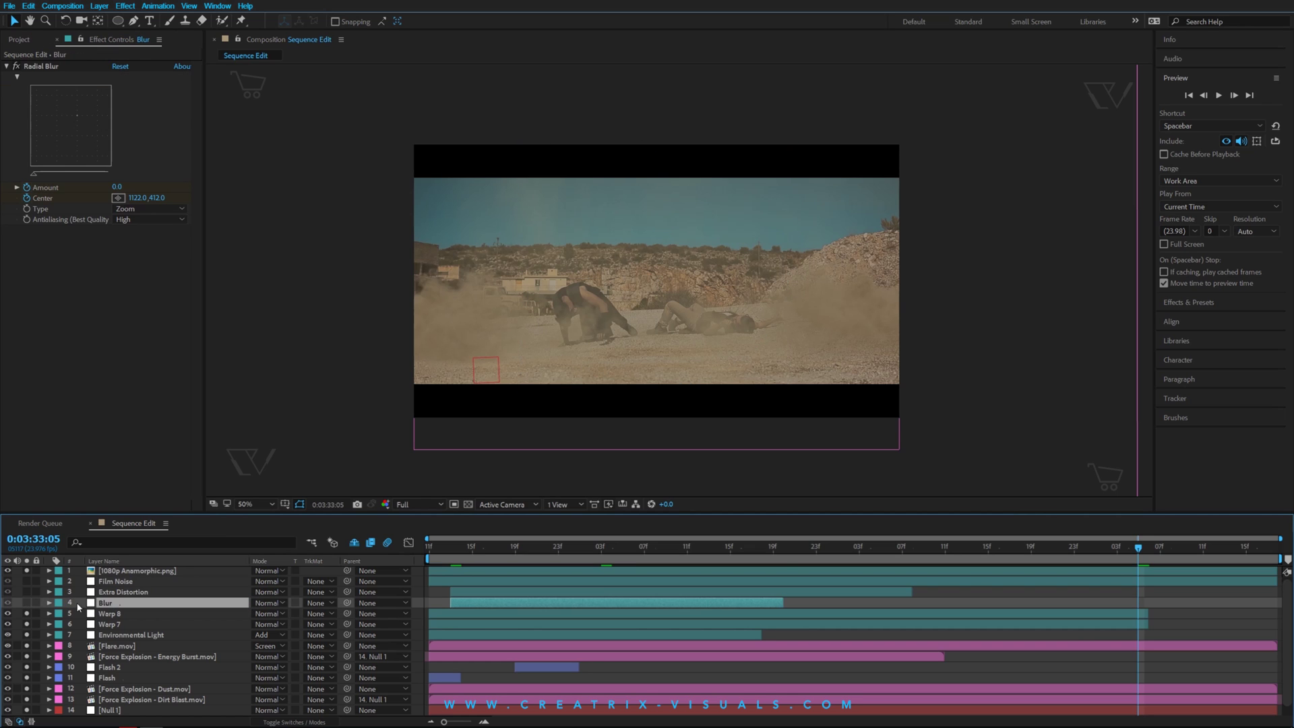
pyautogui.click(719, 556)
pyautogui.press('space')
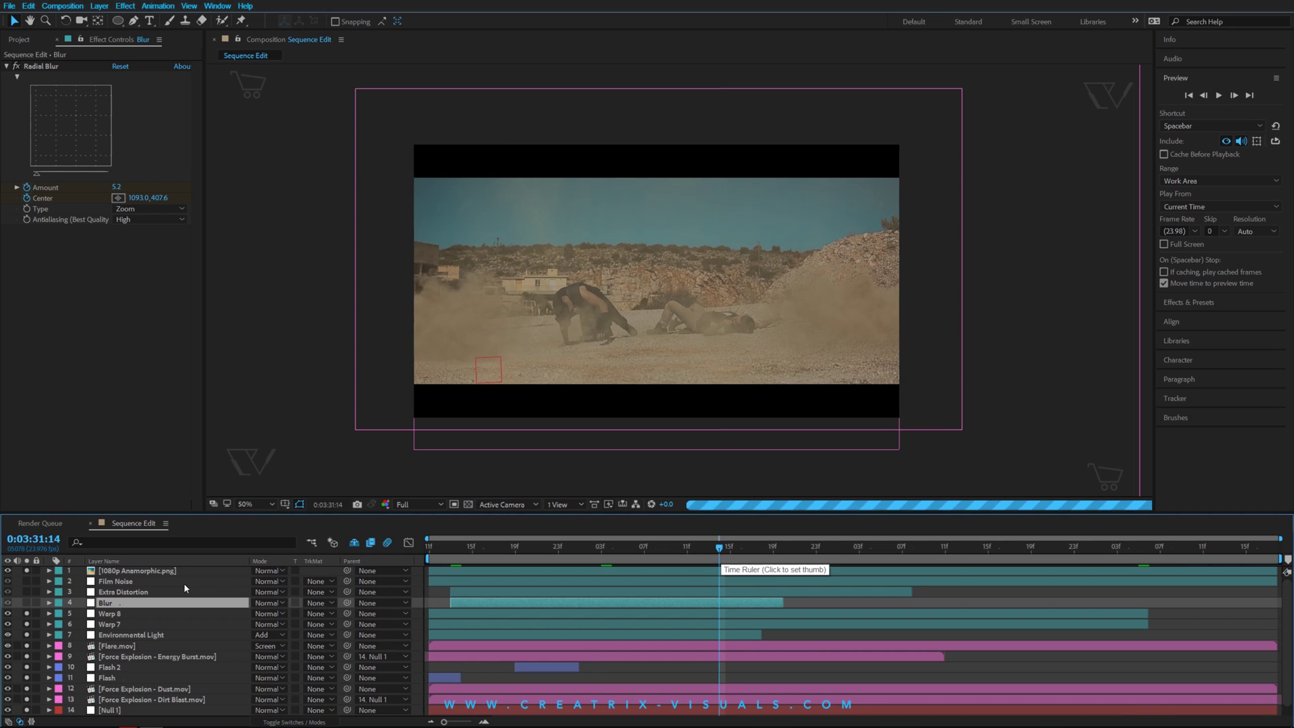
pyautogui.click(27, 603)
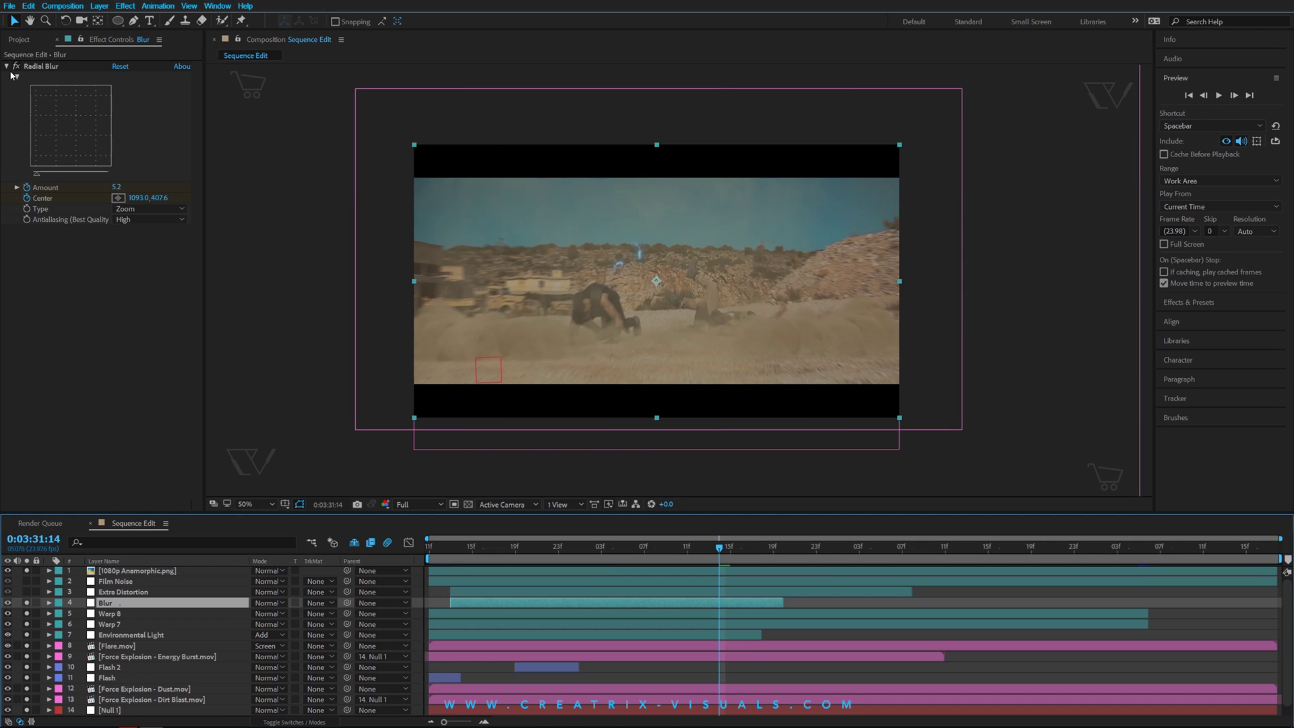
# Step: Inspect the blur at 100% magnification, then return the viewer to 50%
pyautogui.press('/')
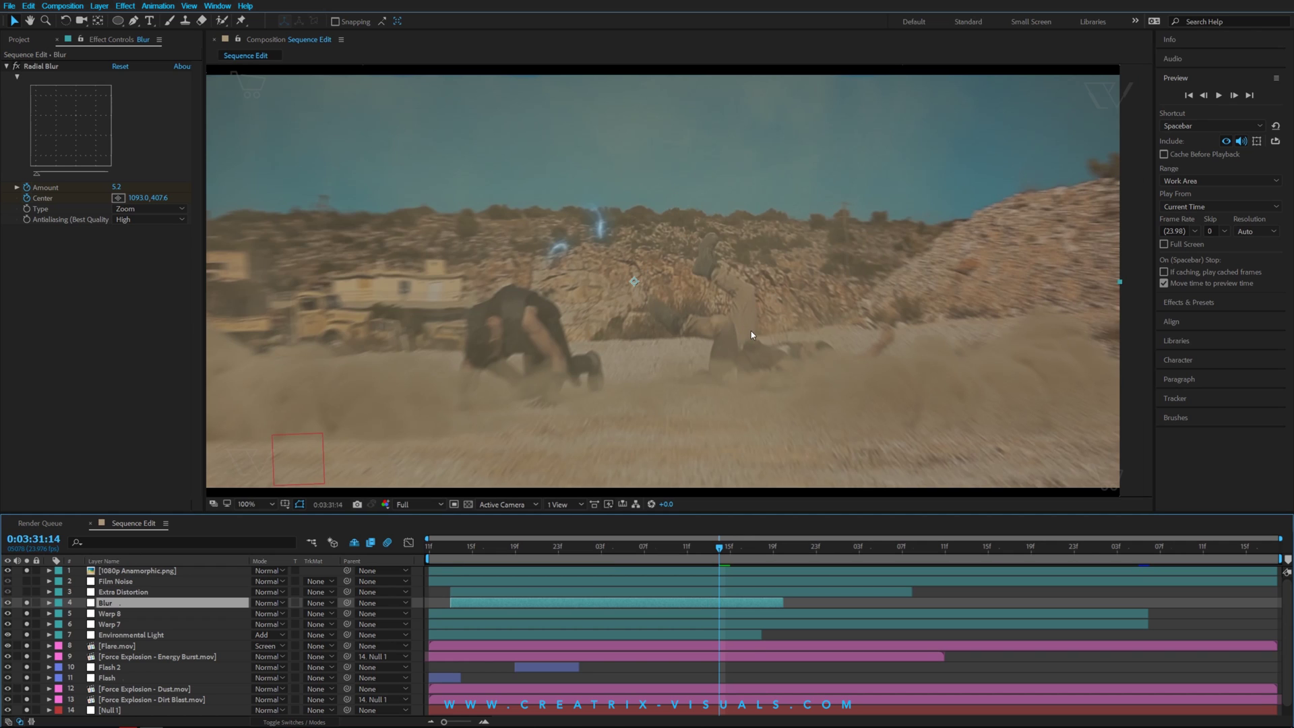
pyautogui.hscroll(4, 809, 333)
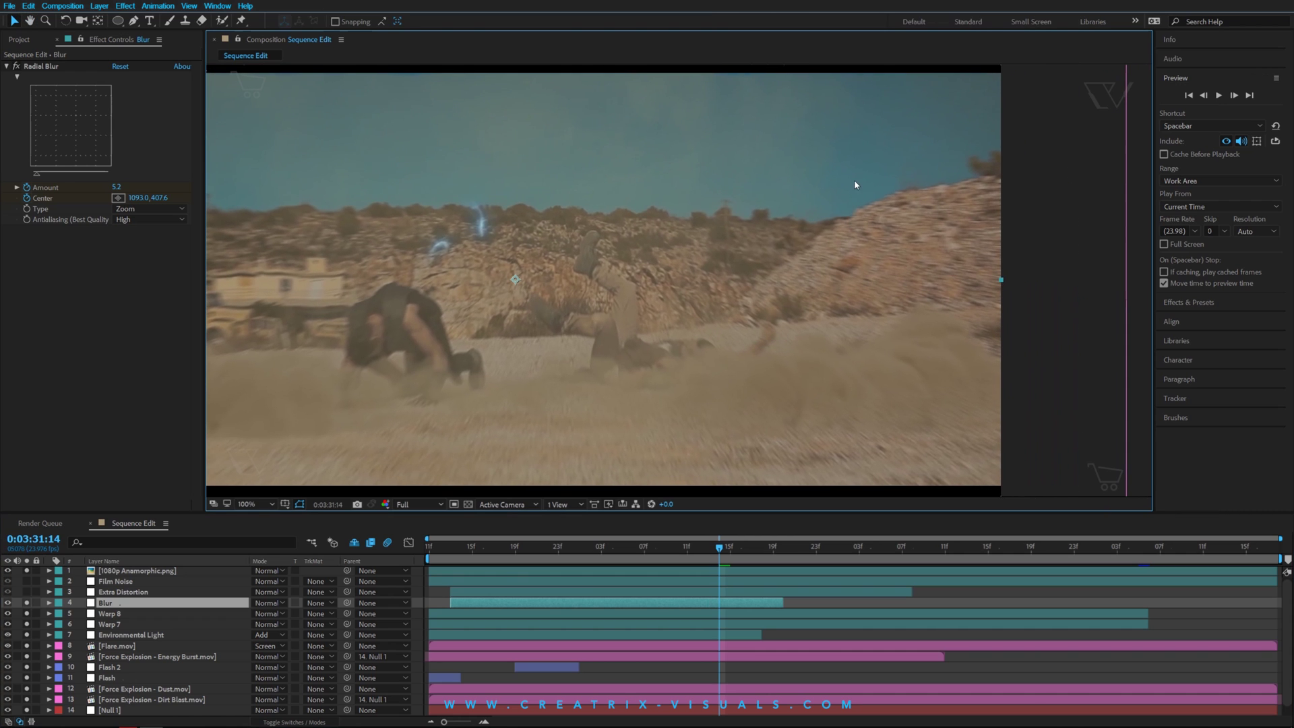
pyautogui.hscroll(-4, 543, 300)
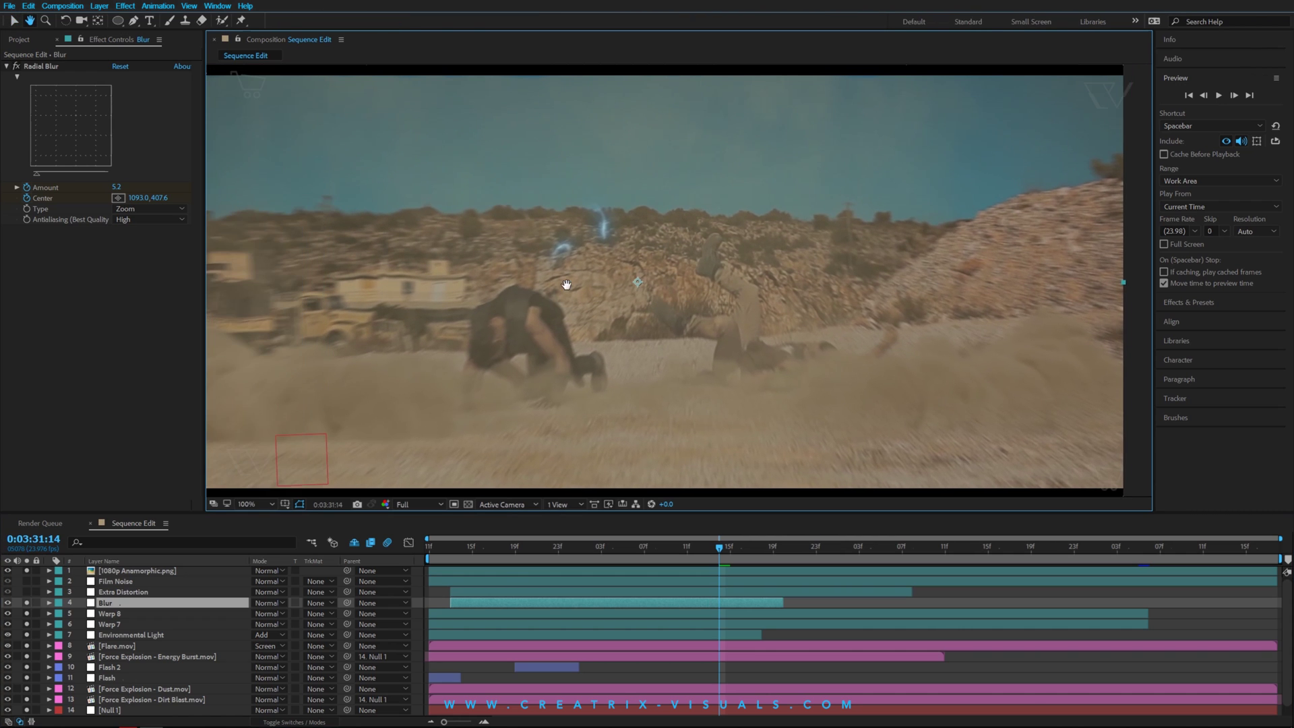
pyautogui.press(',')
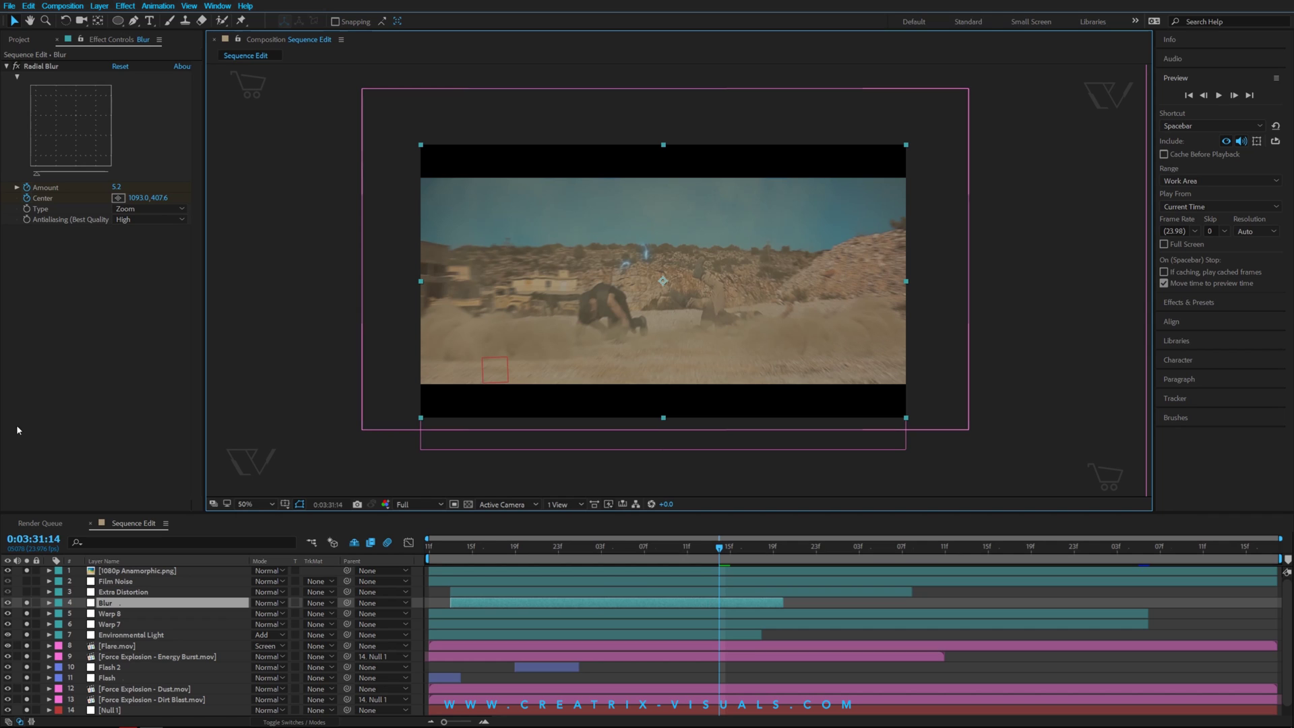
pyautogui.click(123, 605)
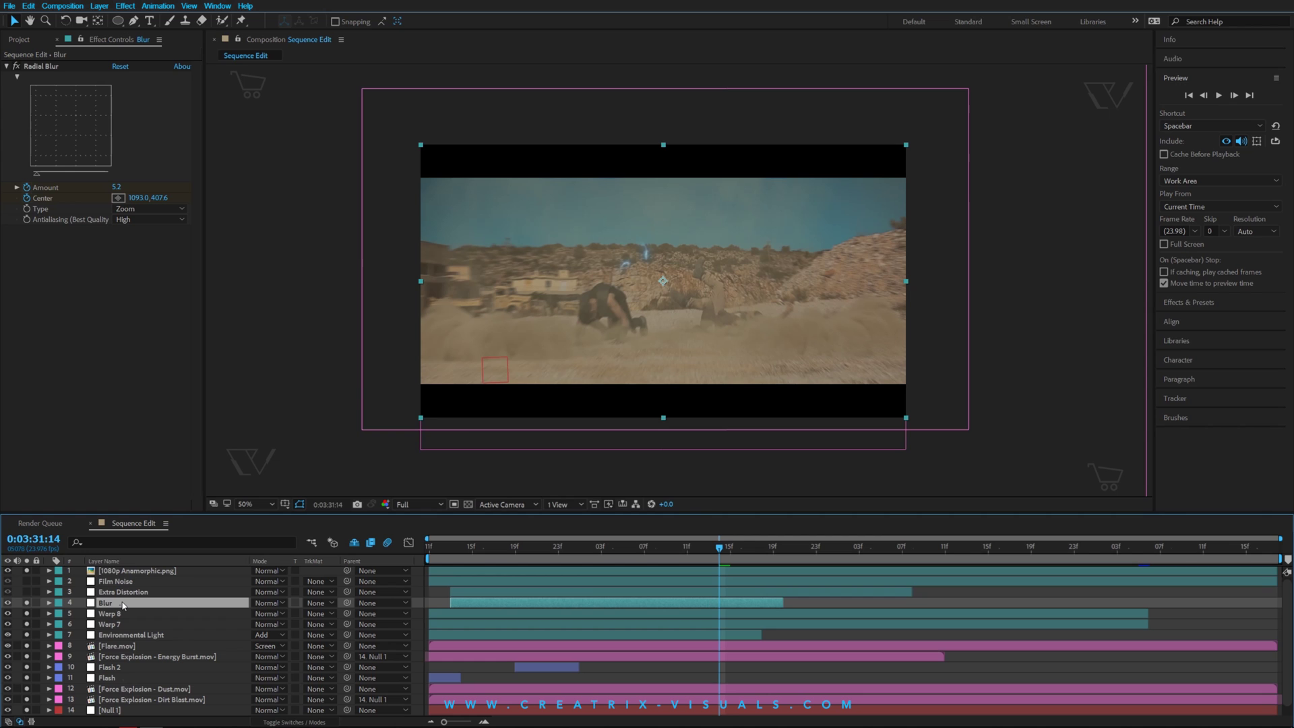
# Step: Add Radial Blur 2 to the Blur layer with Zoom type and High antialiasing
pyautogui.click(125, 6)
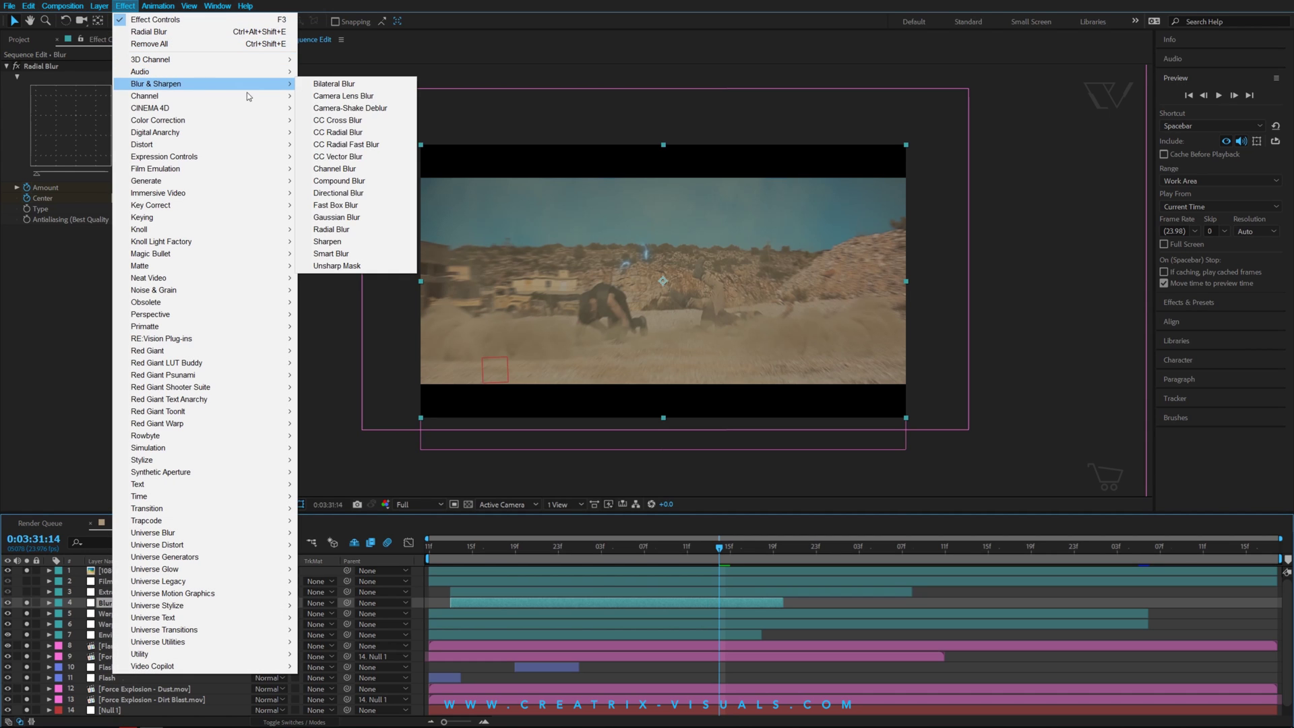
pyautogui.moveTo(233, 82)
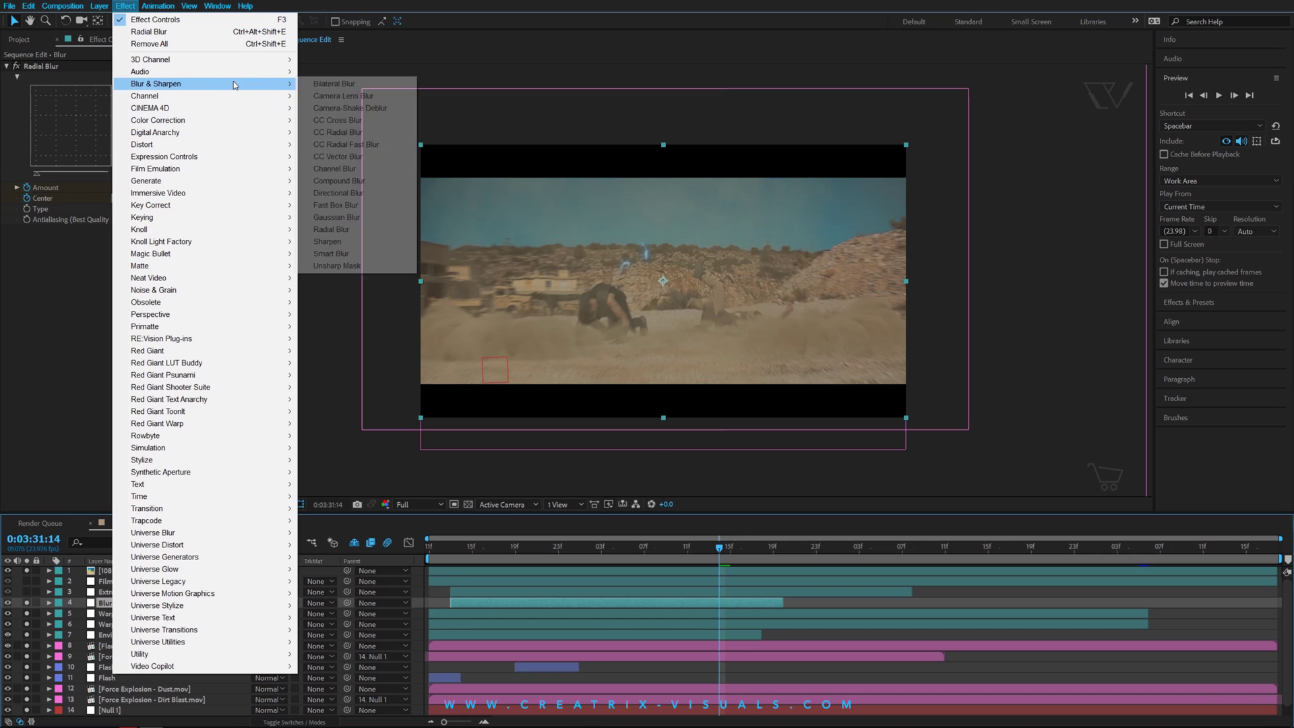
pyautogui.click(332, 229)
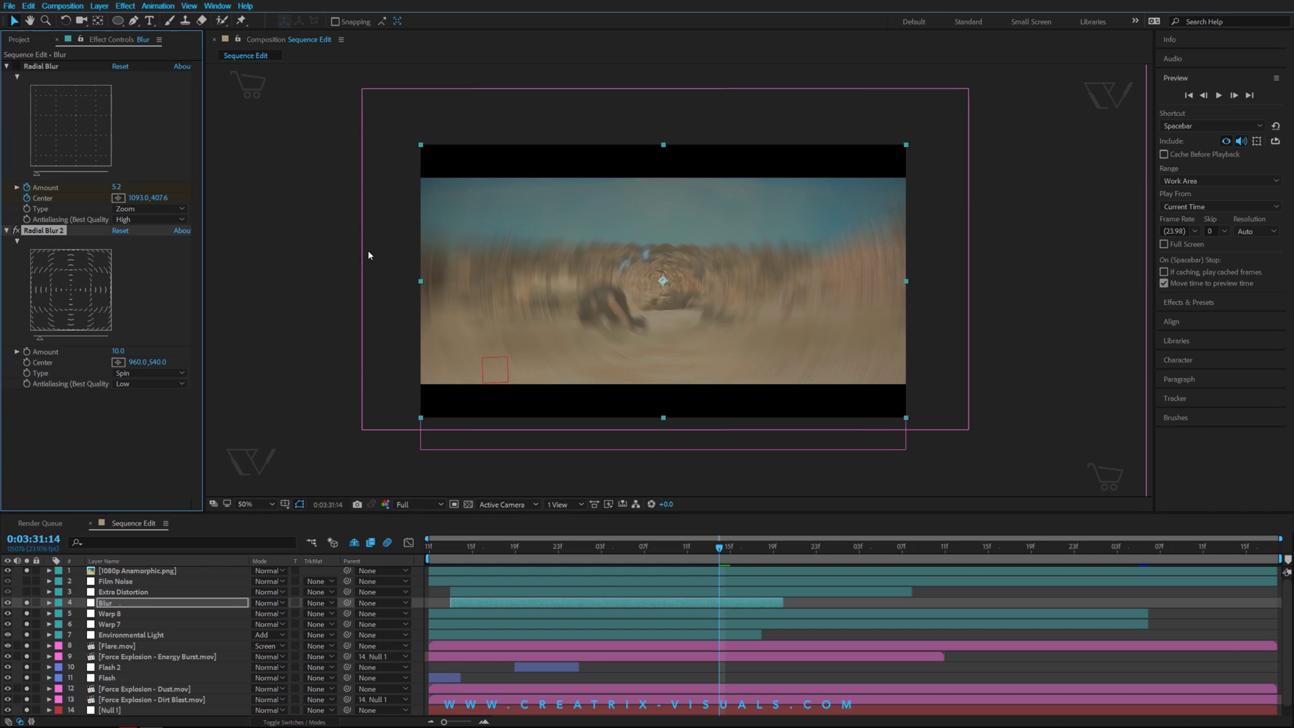
pyautogui.click(148, 376)
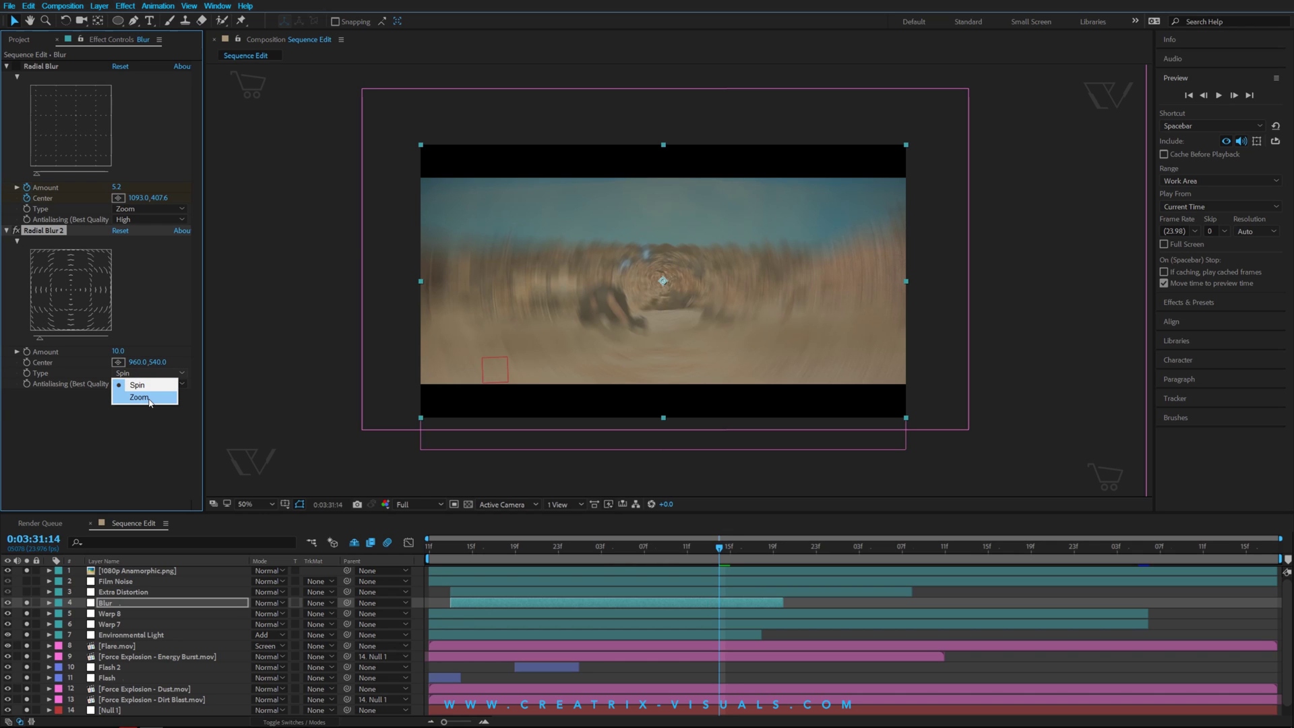
pyautogui.click(149, 397)
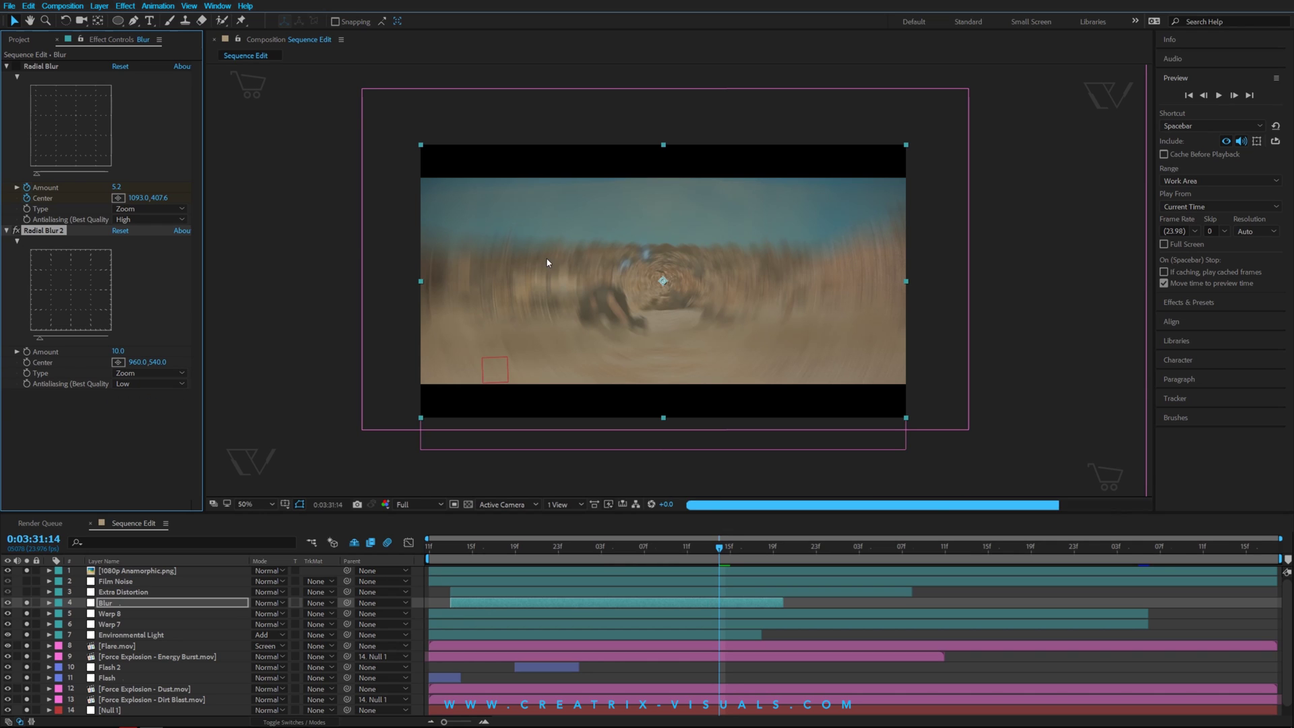
pyautogui.click(140, 383)
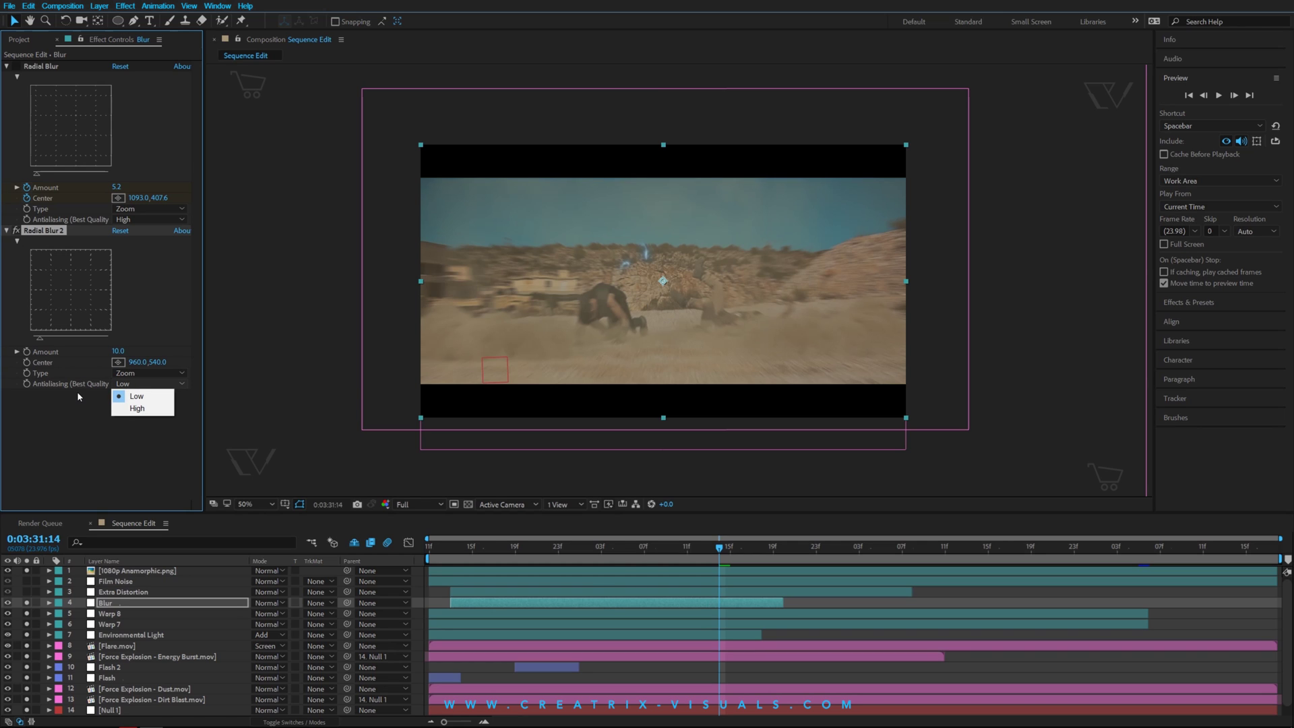
pyautogui.click(139, 407)
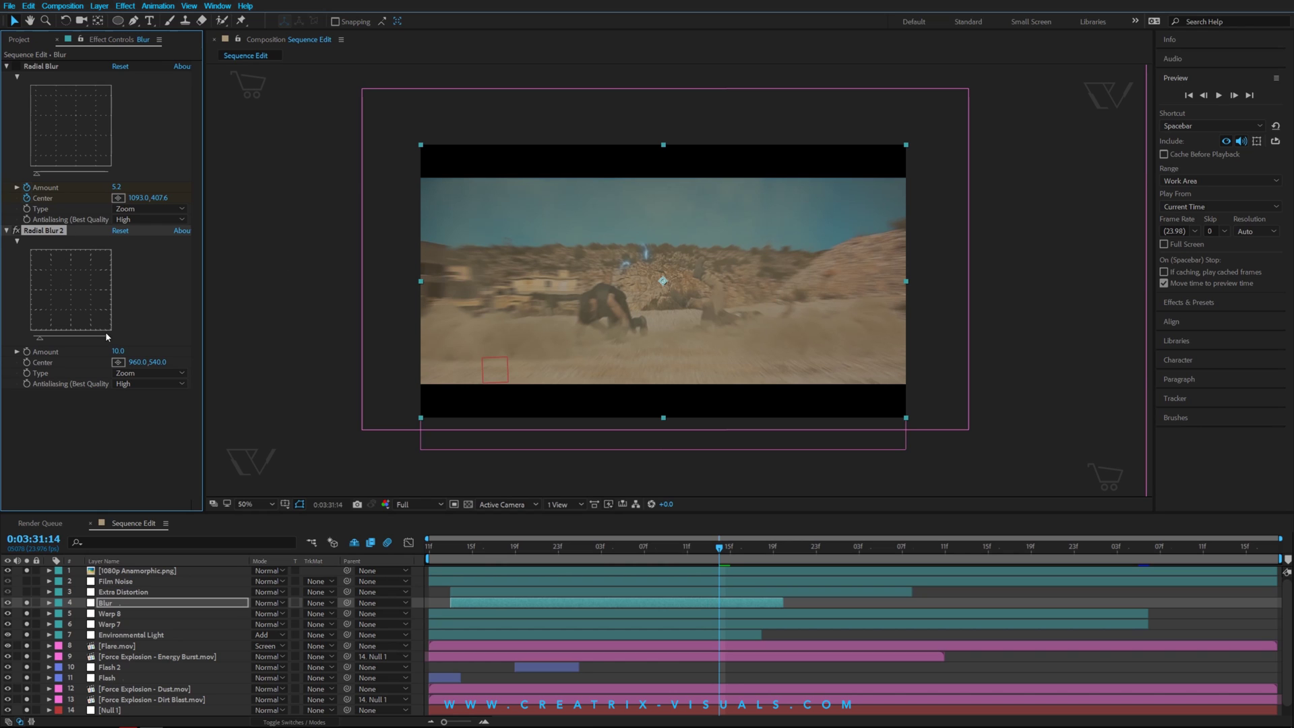
# Step: Place Radial Blur 2's centre at the frame centre, 960,540
pyautogui.click(118, 362)
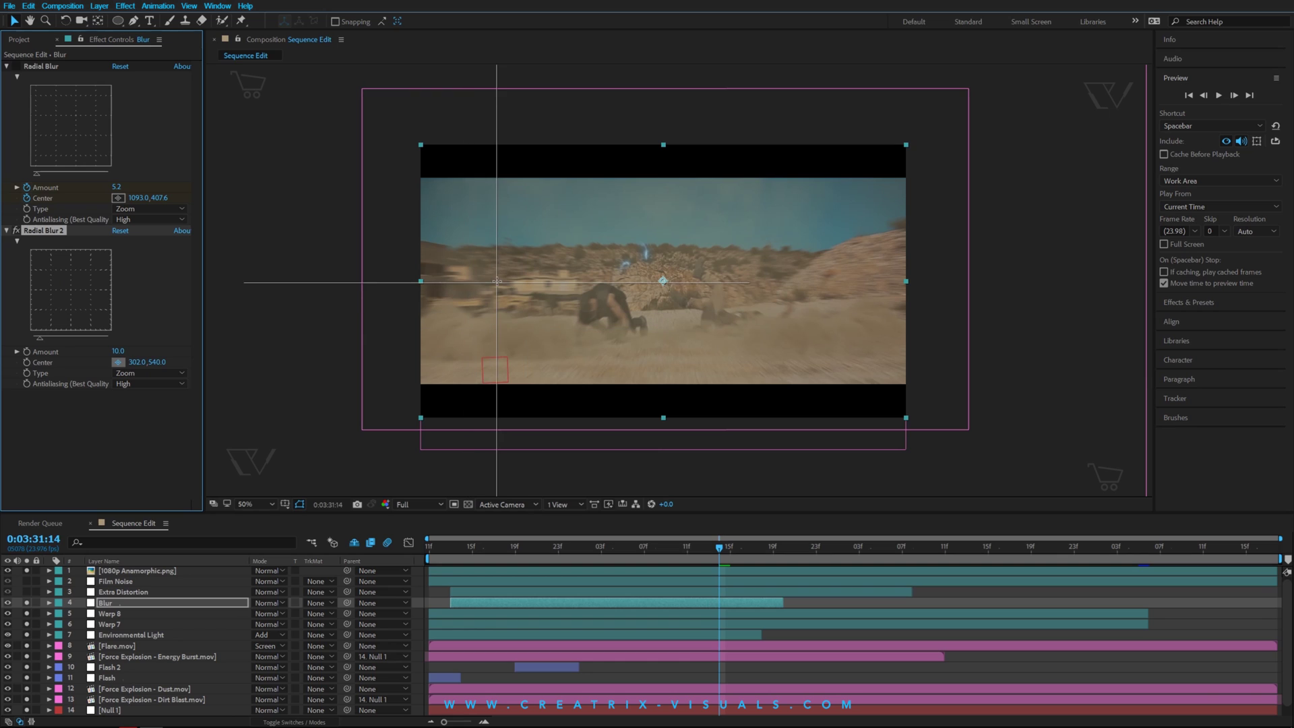
pyautogui.click(496, 281)
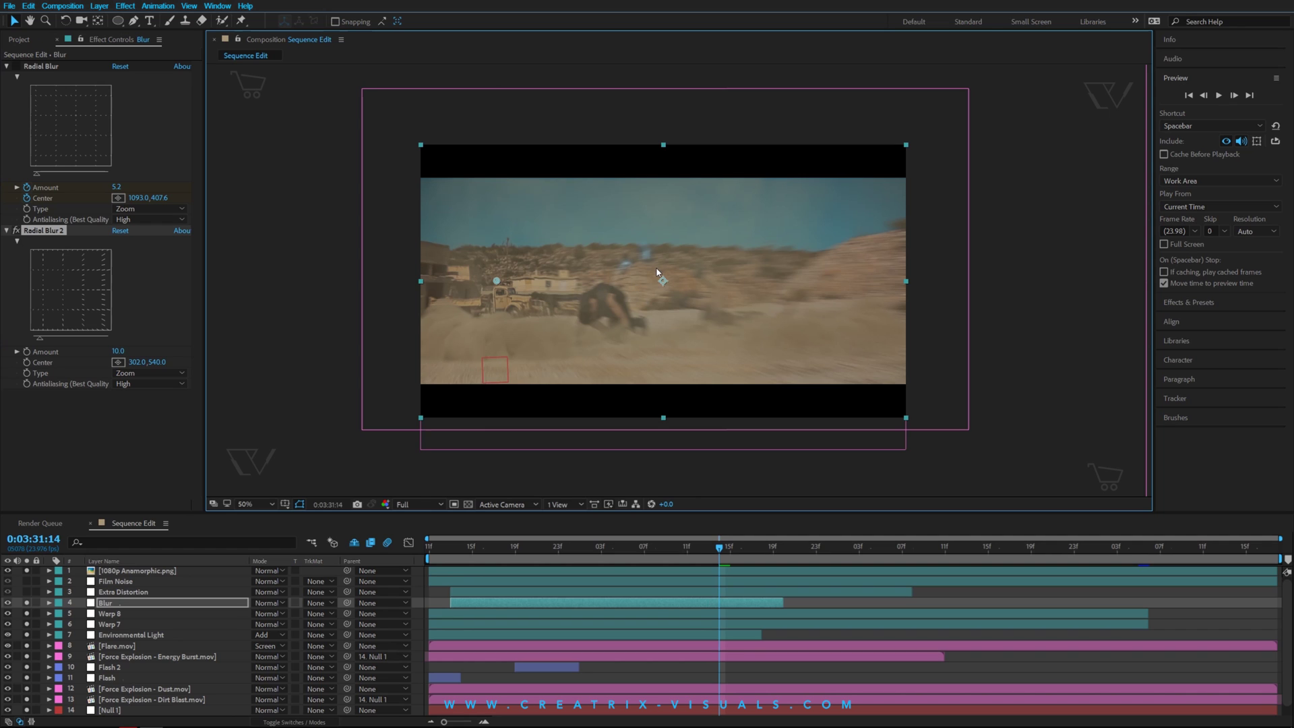
pyautogui.moveTo(657, 271); pyautogui.dragTo(662, 279)
pyautogui.click(6, 221)
# Step: Delete Radial Blur 2 and switch the remaining Radial Blur off to compare
pyautogui.click(48, 231)
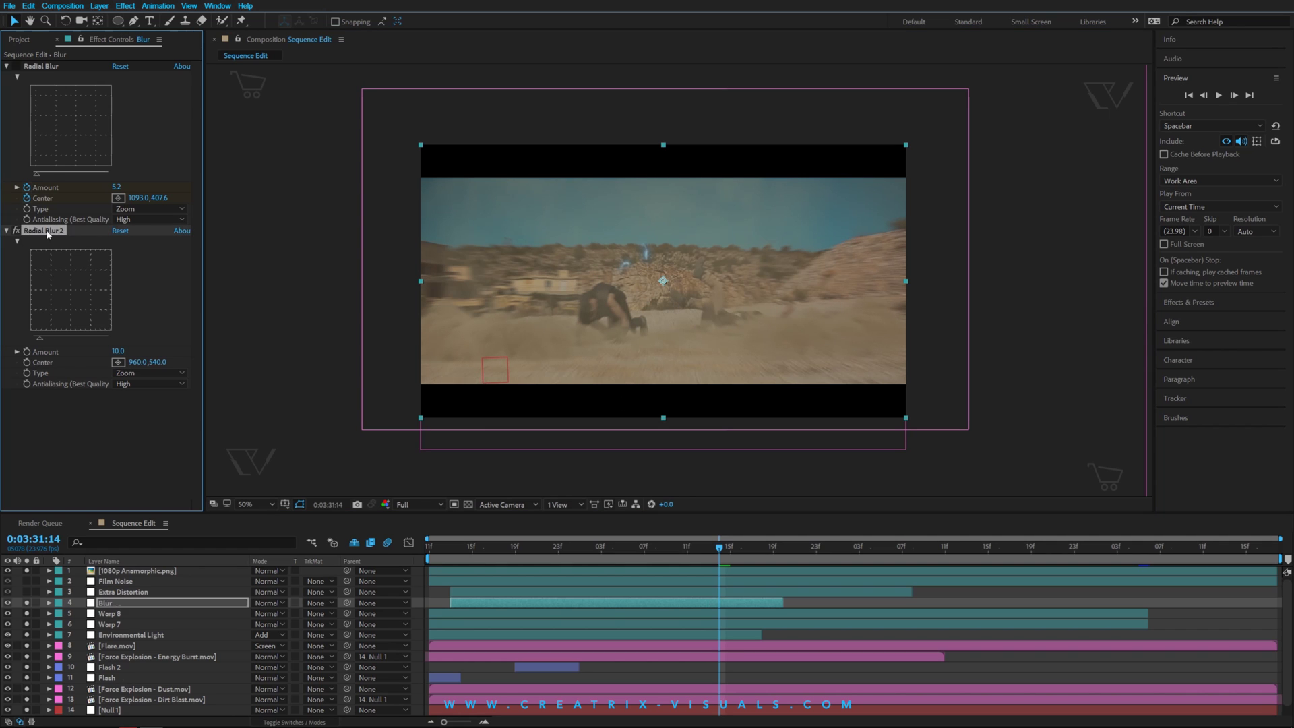
pyautogui.press('Delete')
pyautogui.click(15, 67)
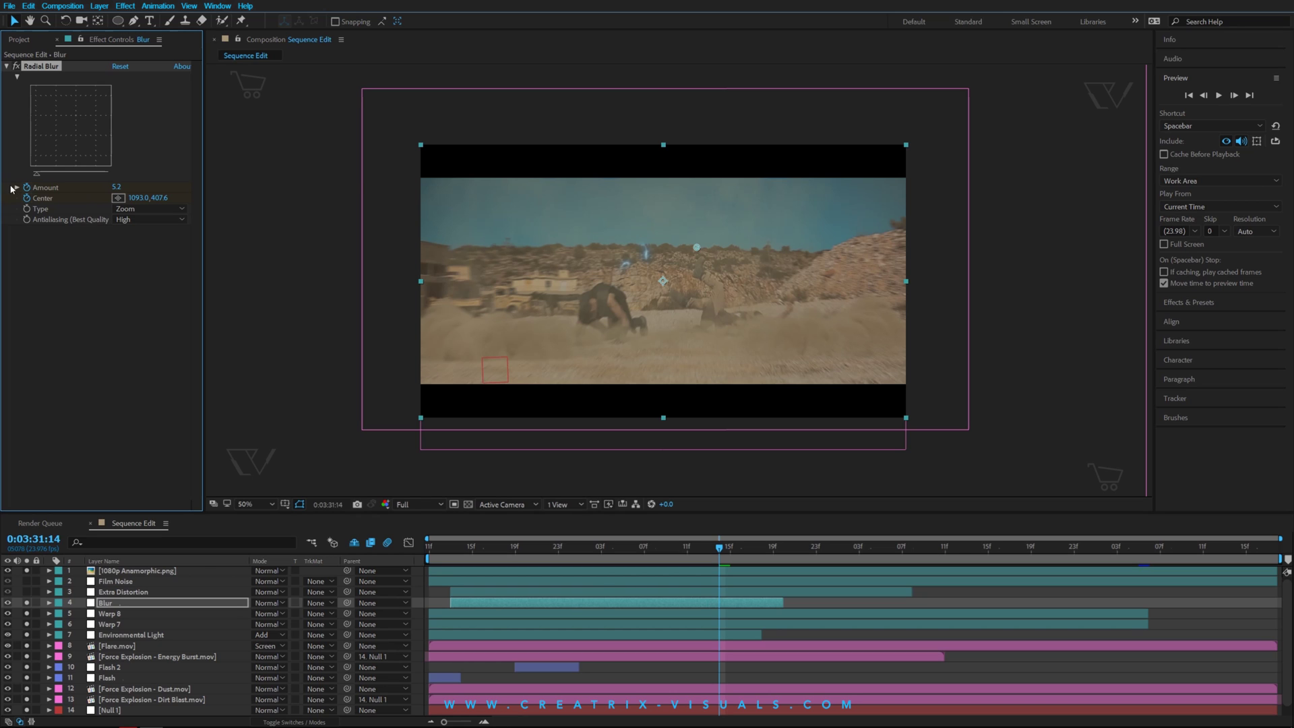
# Step: Scrub the Radial Blur keyframes (25.0 at 0:03:30:19 to 0.0 at 0:03:31:19), then collapse the layer
pyautogui.click(49, 603)
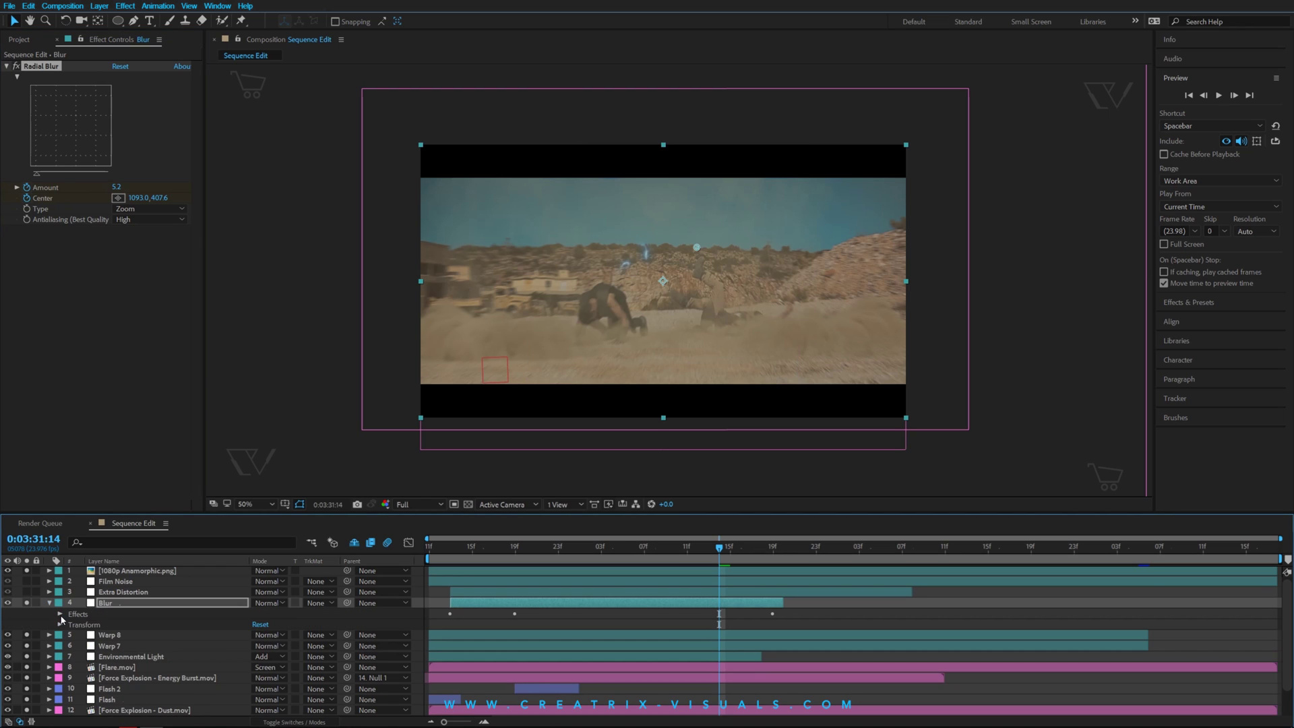
pyautogui.click(70, 624)
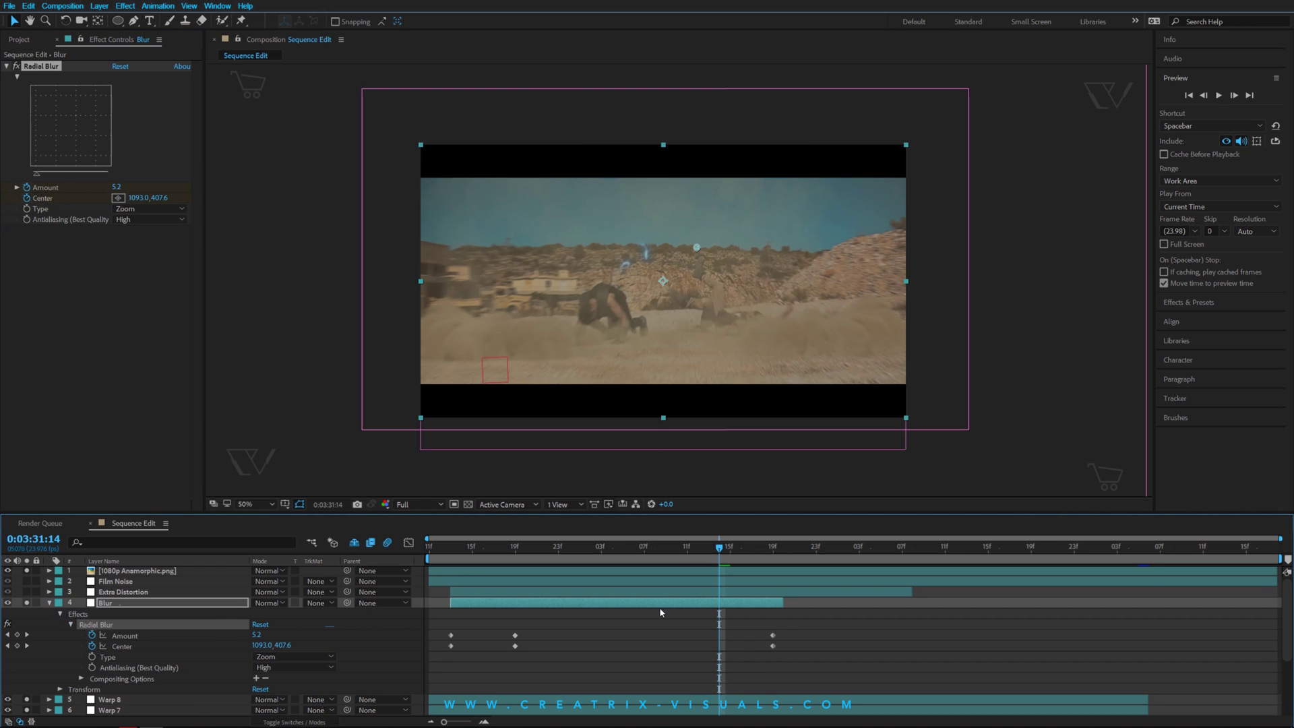
pyautogui.click(516, 553)
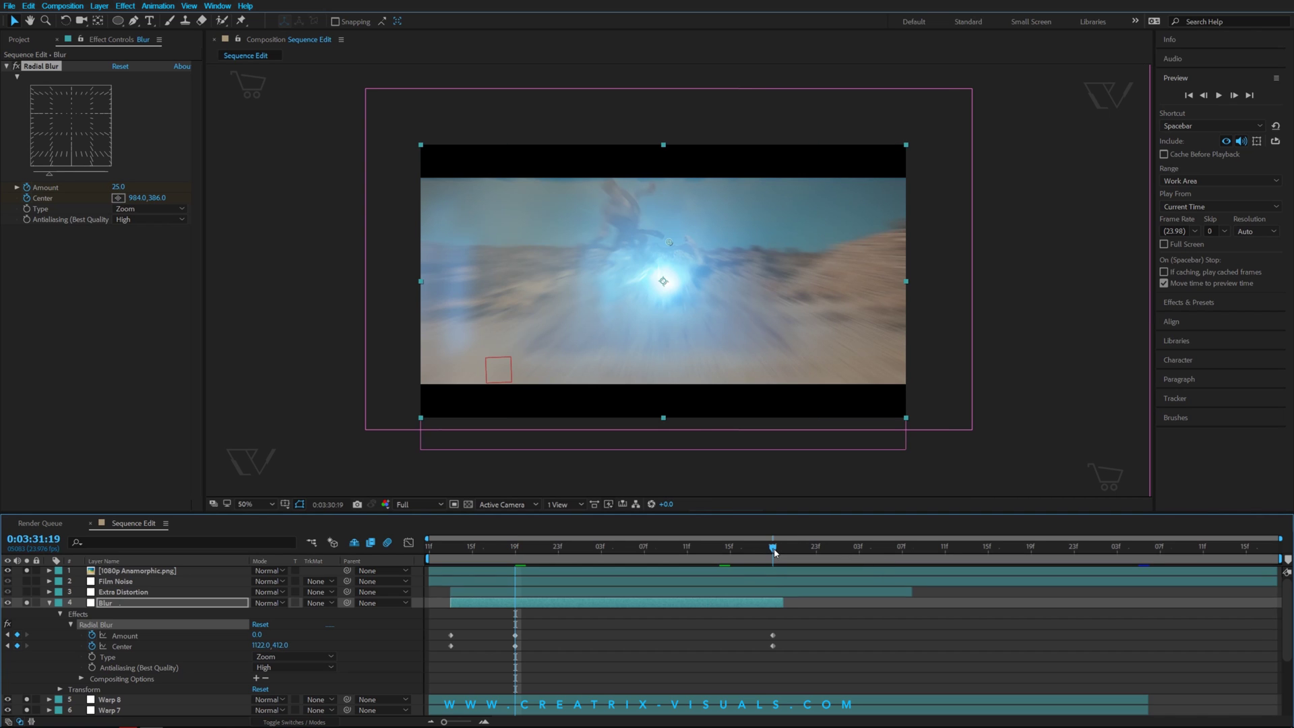
pyautogui.click(774, 552)
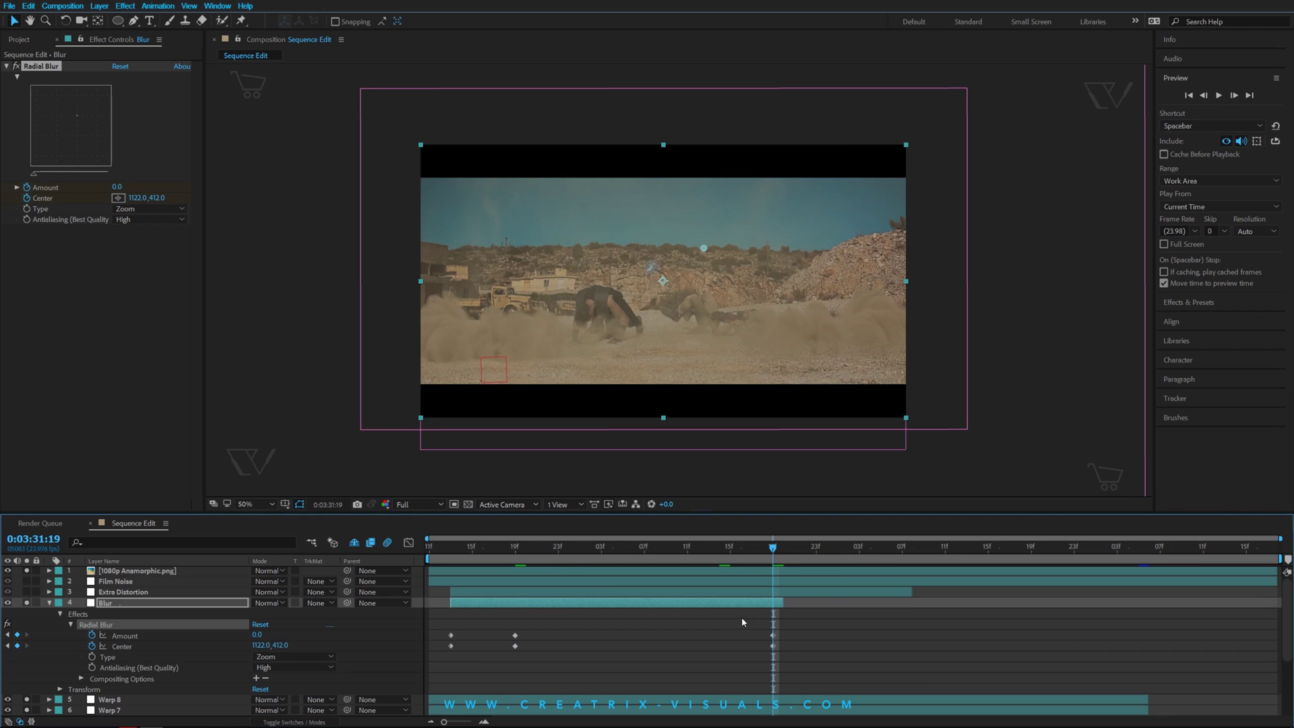
pyautogui.click(49, 602)
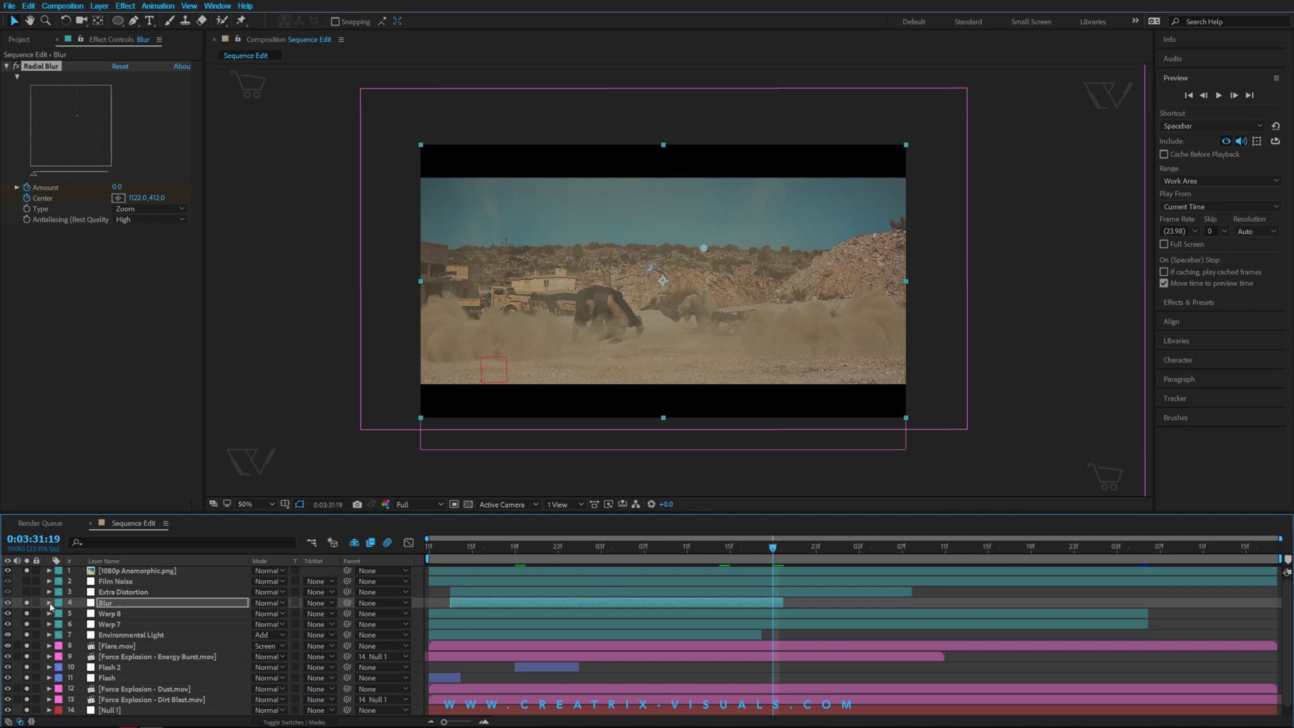
# Step: Select the Extra Distortion layer's Heat Distortion at 0:03:31:12
pyautogui.click(139, 595)
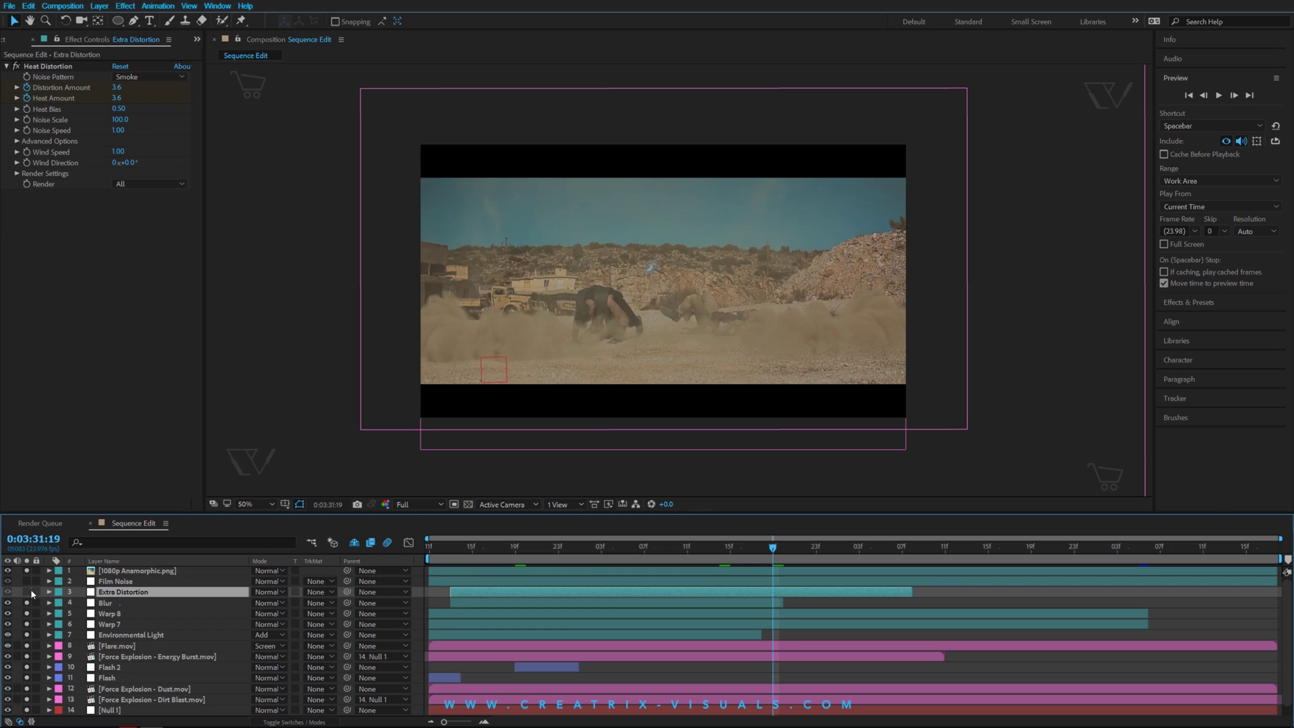
pyautogui.hotkey('ctrl', 'Down')
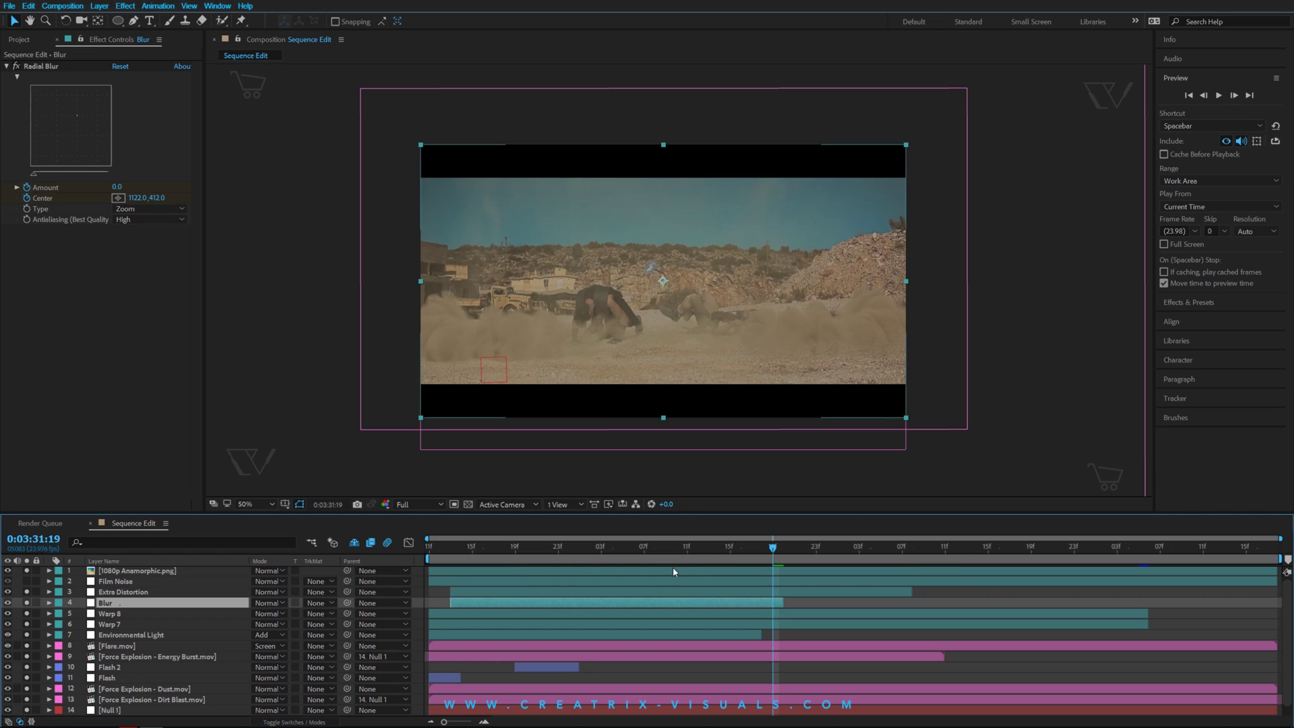
pyautogui.click(697, 547)
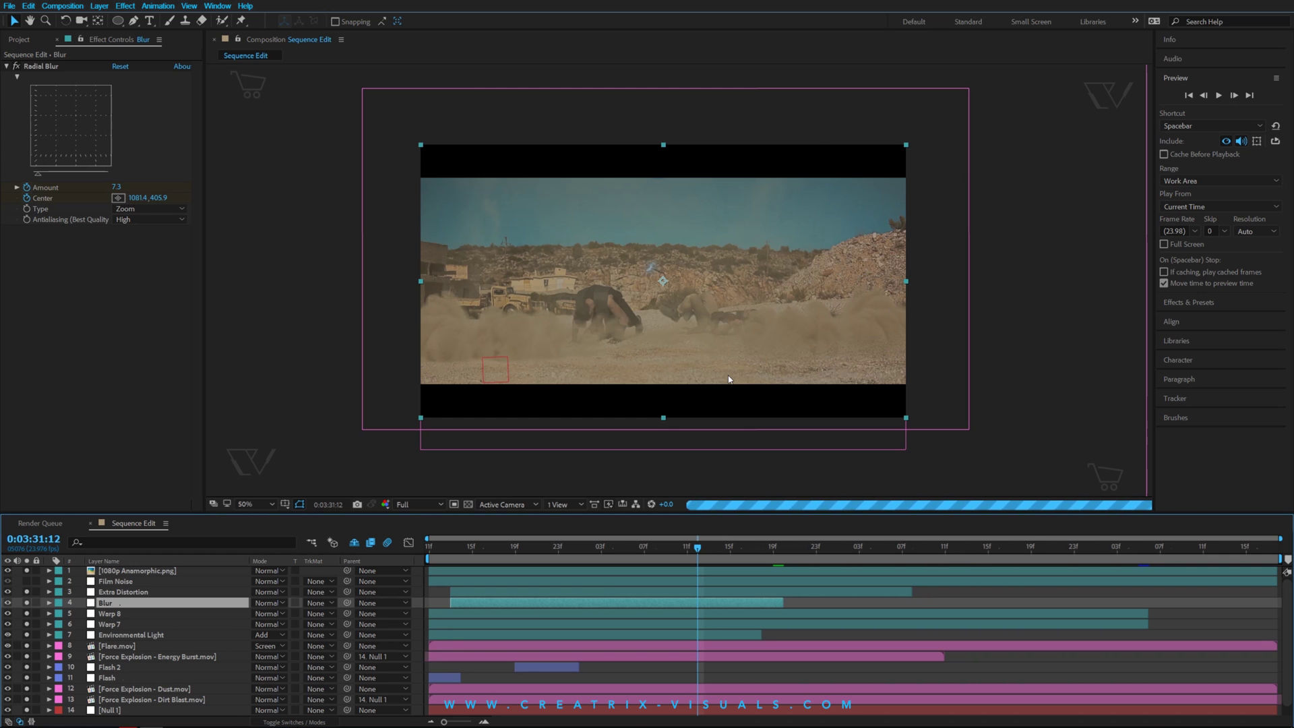
pyautogui.click(114, 592)
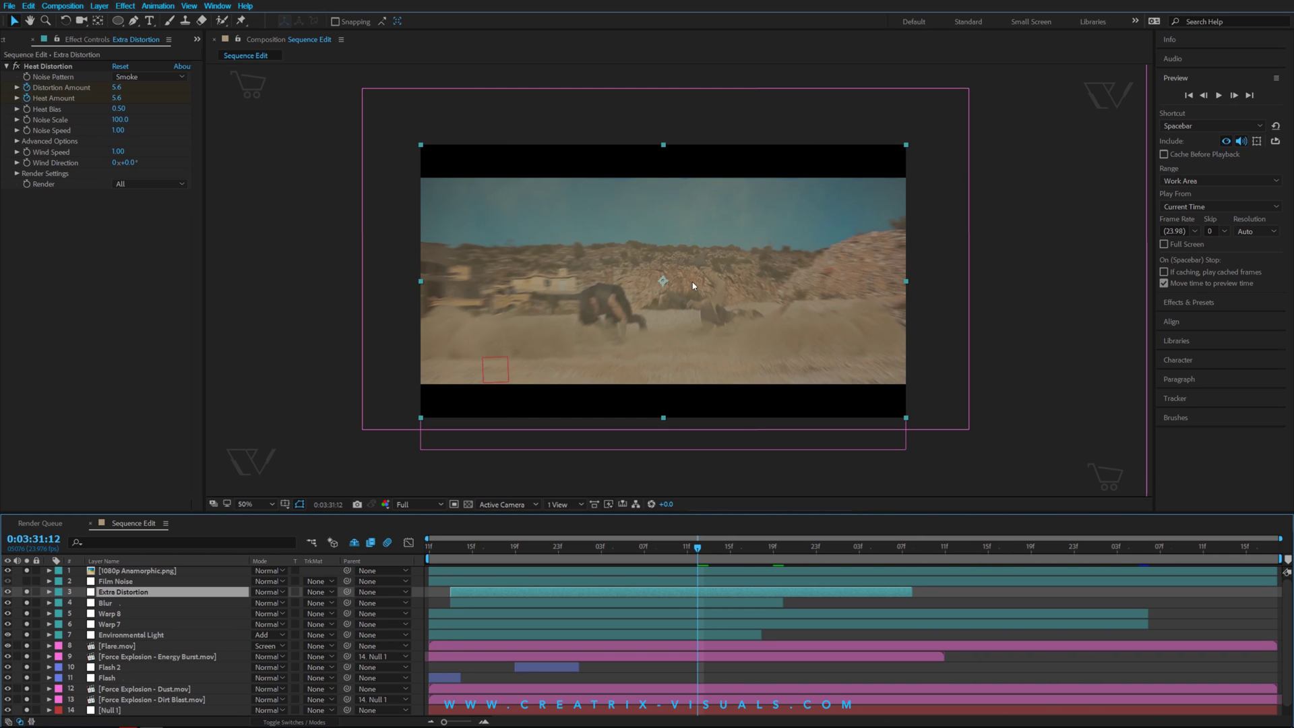
# Step: Compare the magnified frame with Extra Distortion's heat haze off and back on
pyautogui.scroll(2, 693, 282)
pyautogui.moveTo(882, 286); pyautogui.dragTo(768, 285)
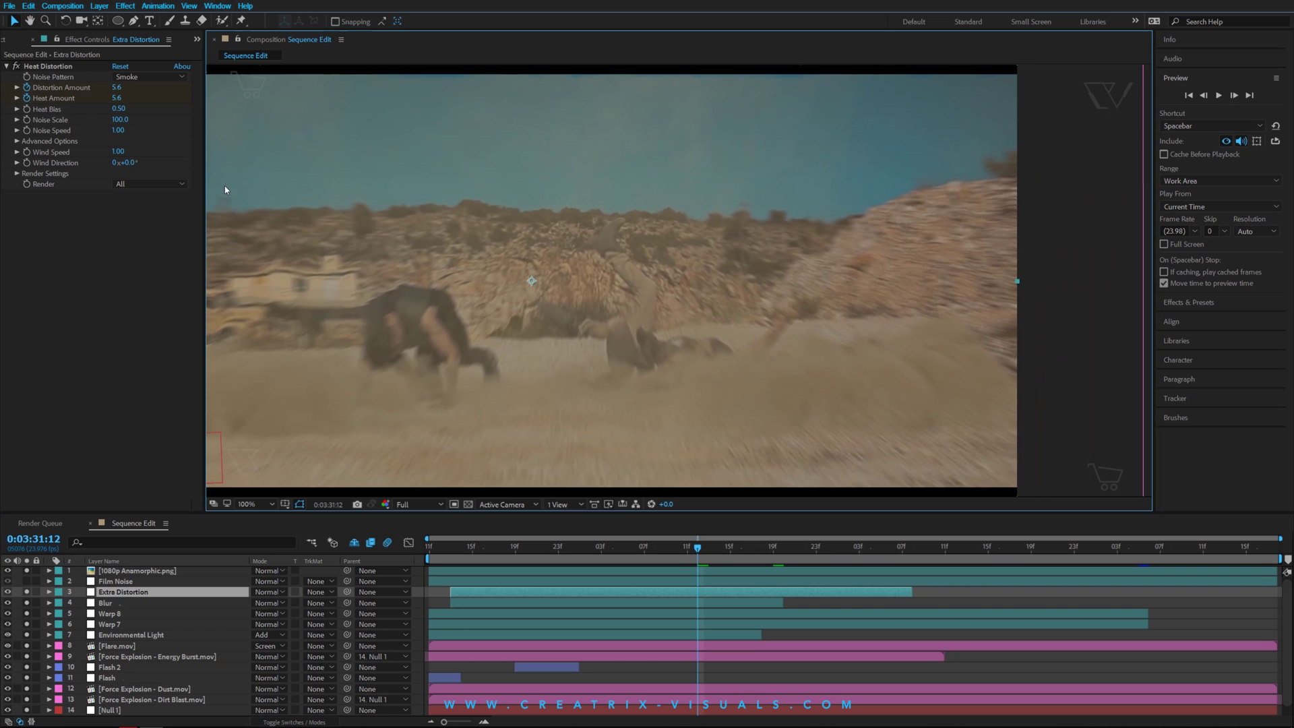
pyautogui.click(19, 68)
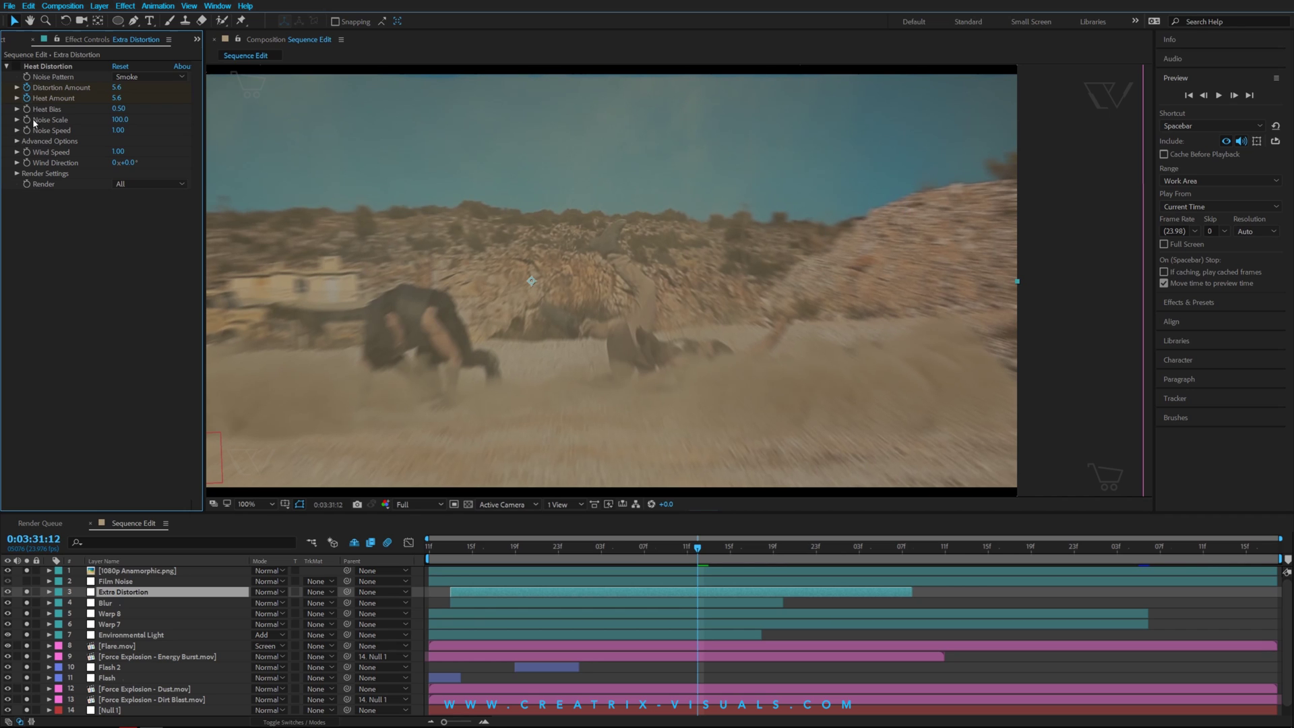
pyautogui.click(16, 66)
pyautogui.scroll(-2, 693, 301)
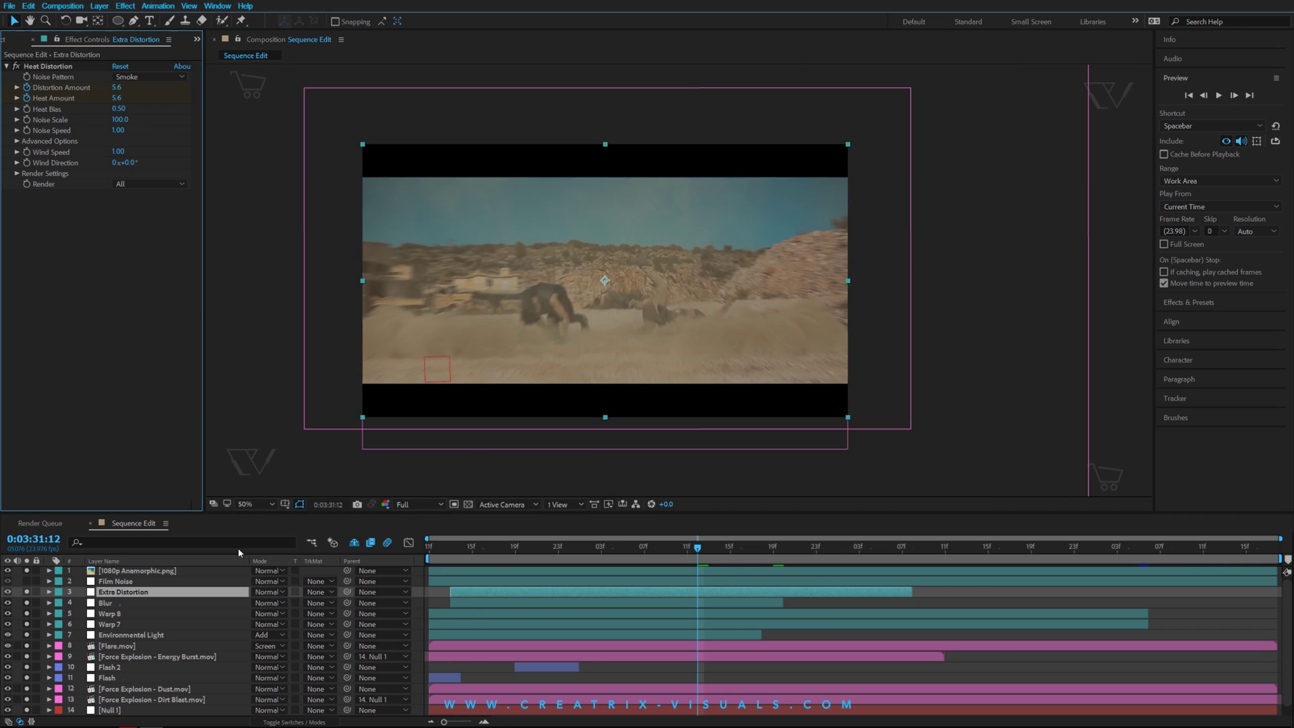
# Step: Set the viewer magnification to Fit to show the whole frame
pyautogui.click(251, 504)
pyautogui.click(270, 532)
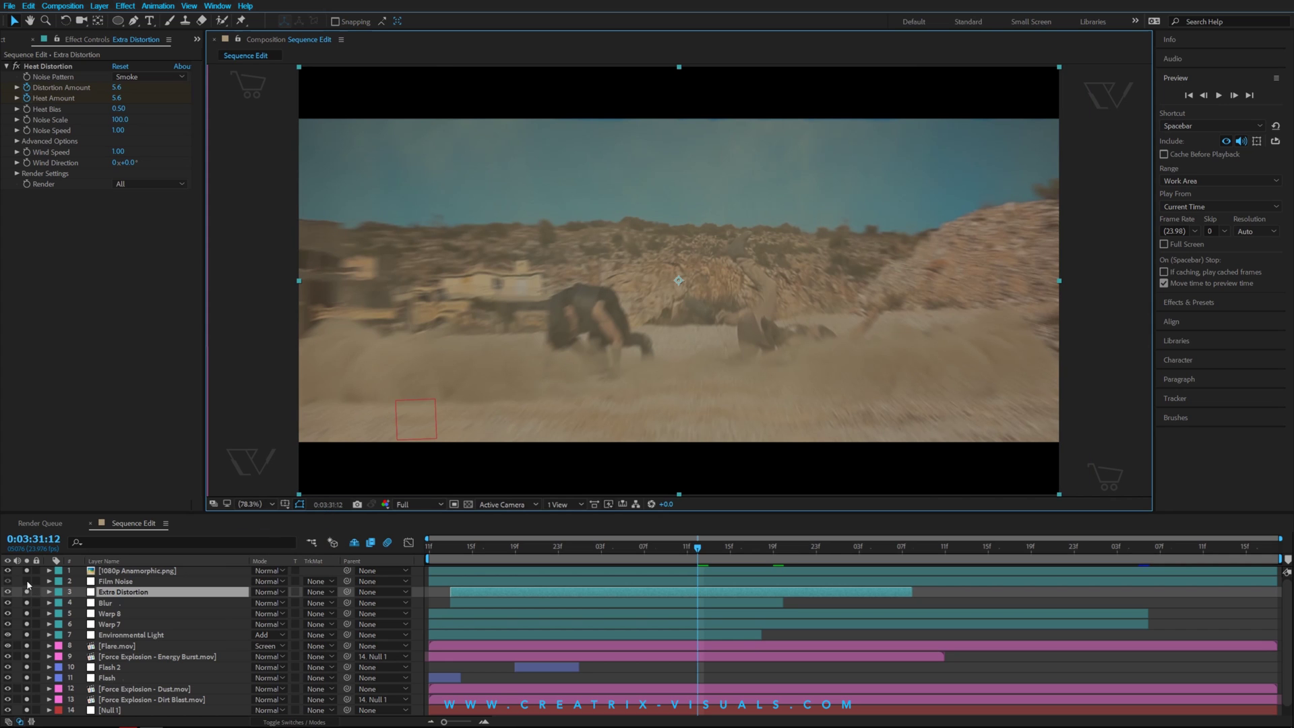
pyautogui.moveTo(27, 592); pyautogui.dragTo(29, 719)
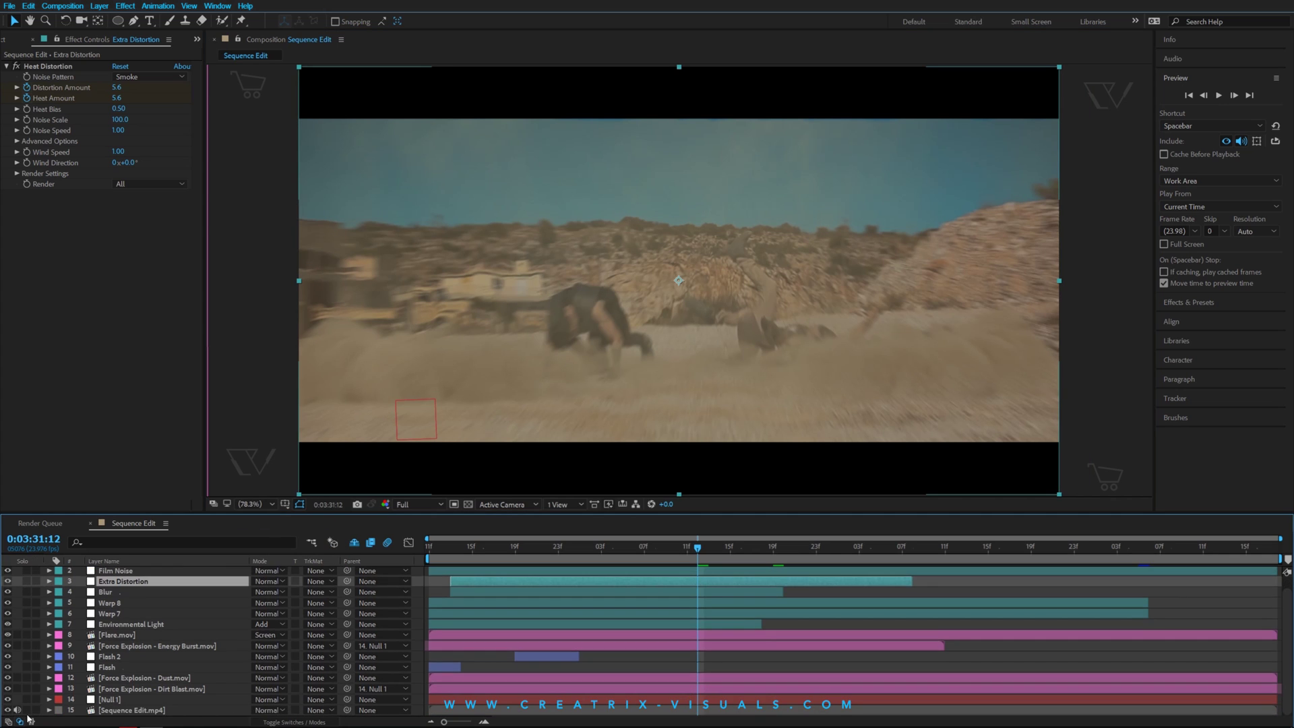
pyautogui.scroll(1, 139, 602)
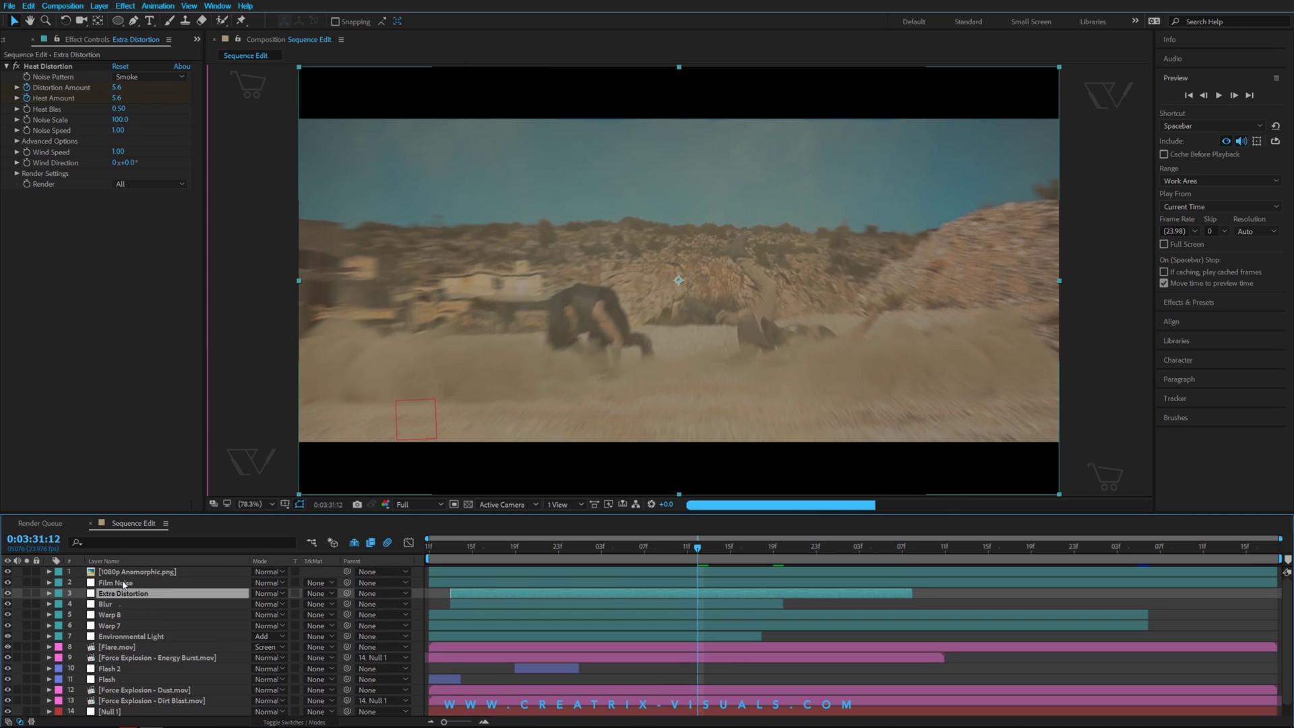
# Step: Select Film Noise's Add Grain (intensity 0.250, size 0.250, softness 1.000) and zoom the viewer to 200%
pyautogui.click(123, 584)
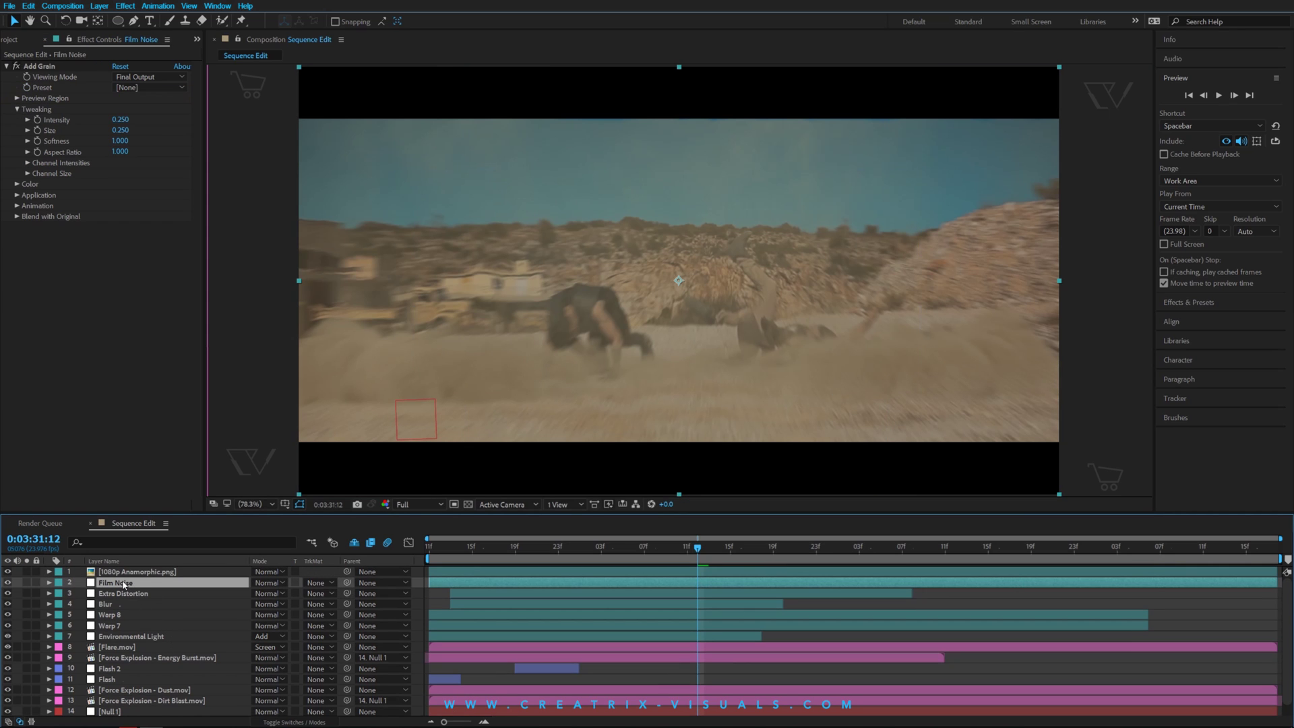
pyautogui.click(42, 66)
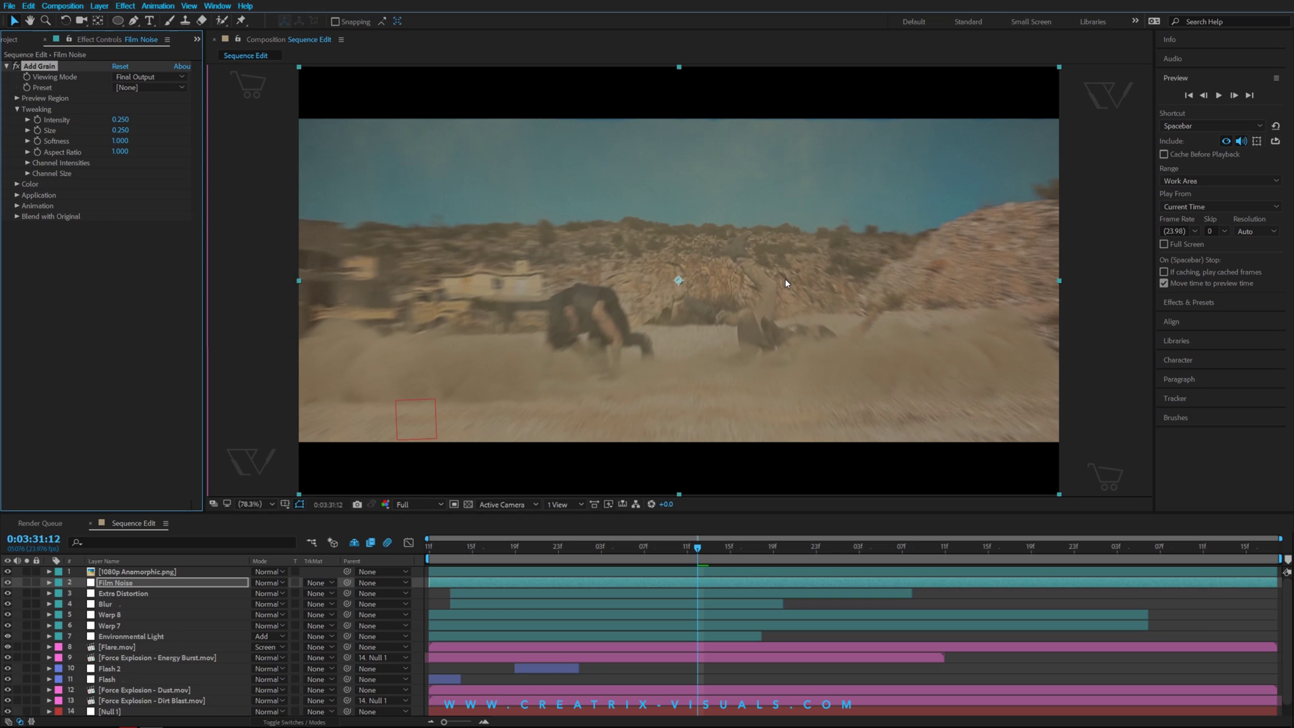
pyautogui.scroll(1, 938, 211)
pyautogui.scroll(2, 745, 211)
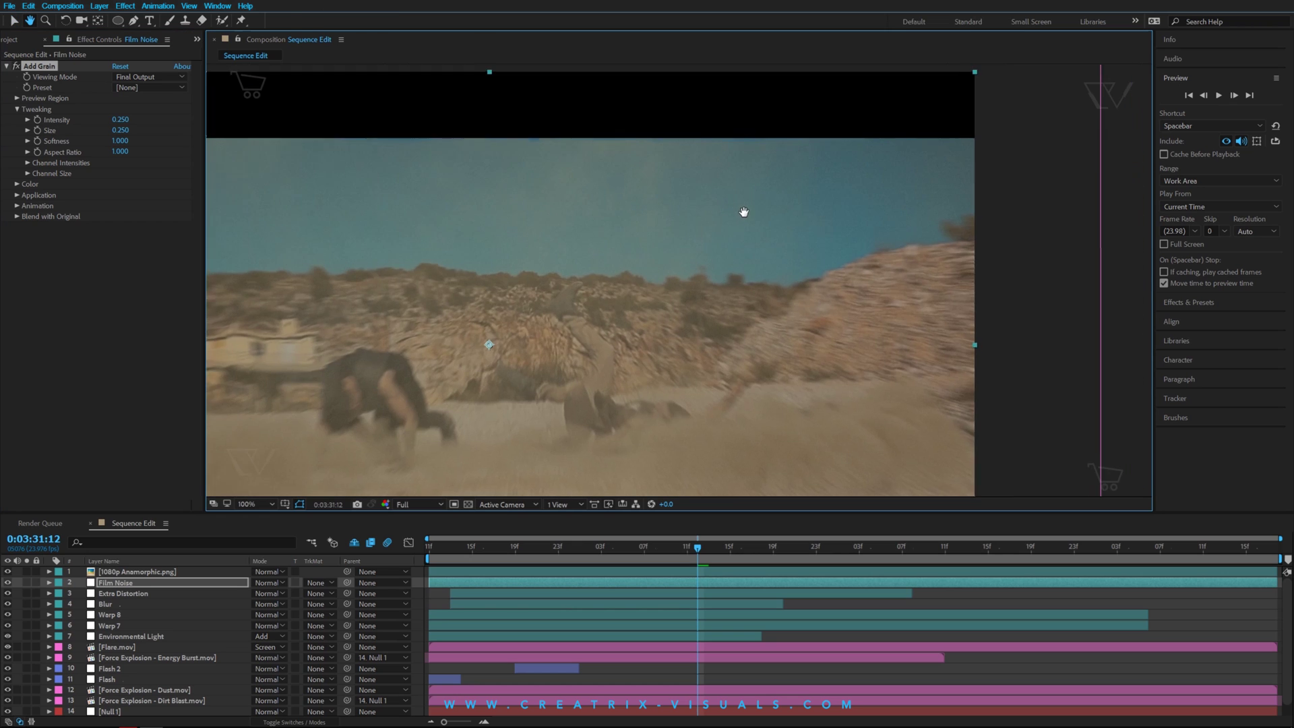
pyautogui.scroll(2, 794, 231)
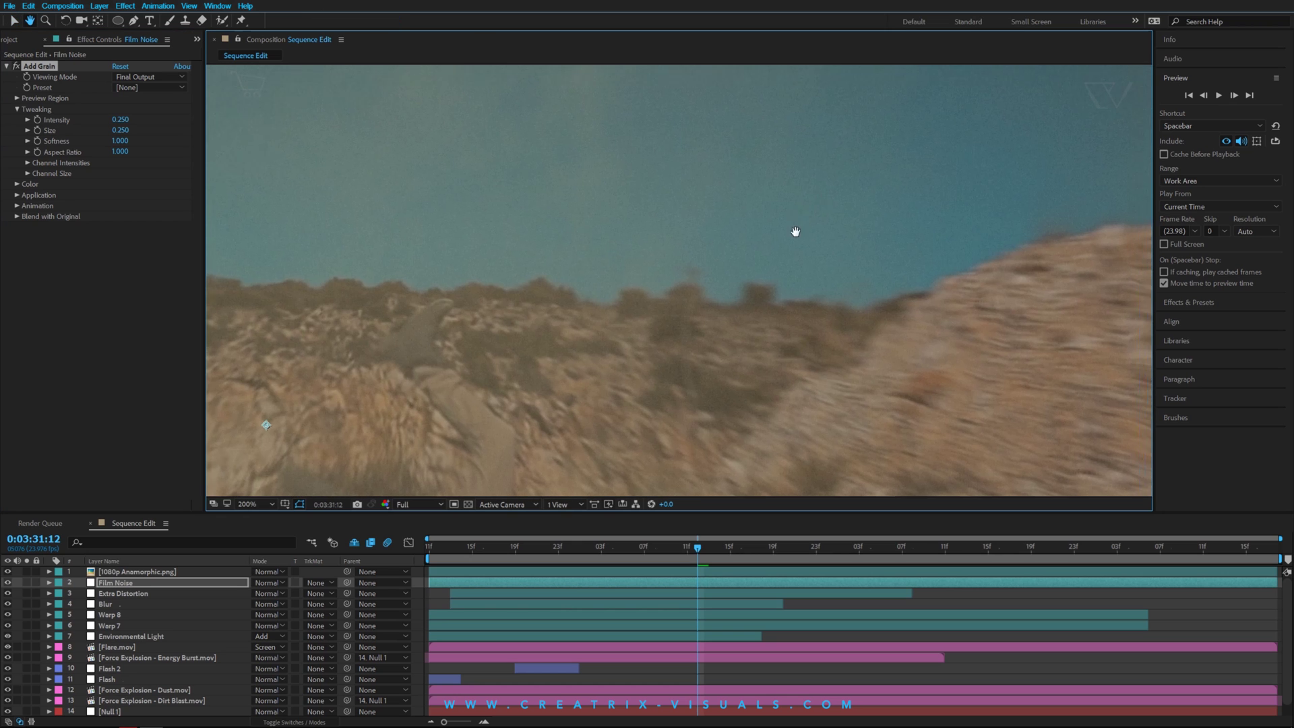
# Step: Compare the grain off and on, then zoom back to 50% and recentre the frame
pyautogui.click(16, 67)
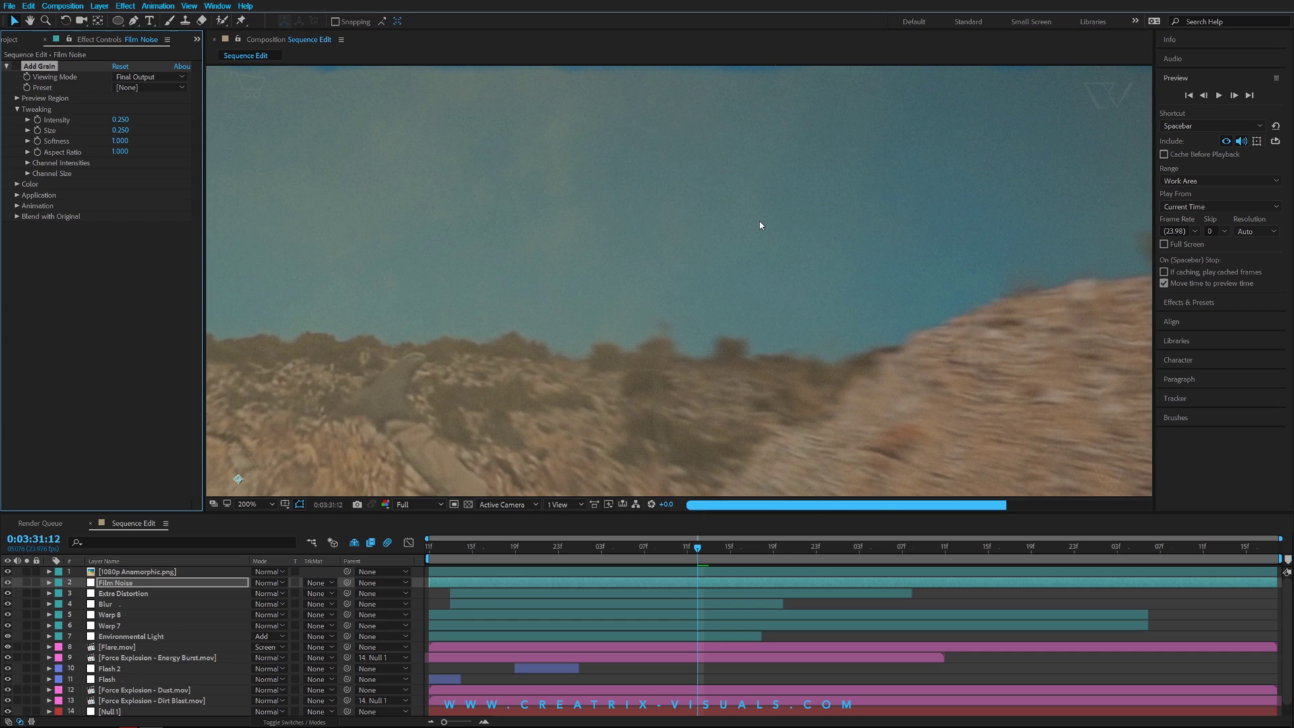
pyautogui.click(15, 67)
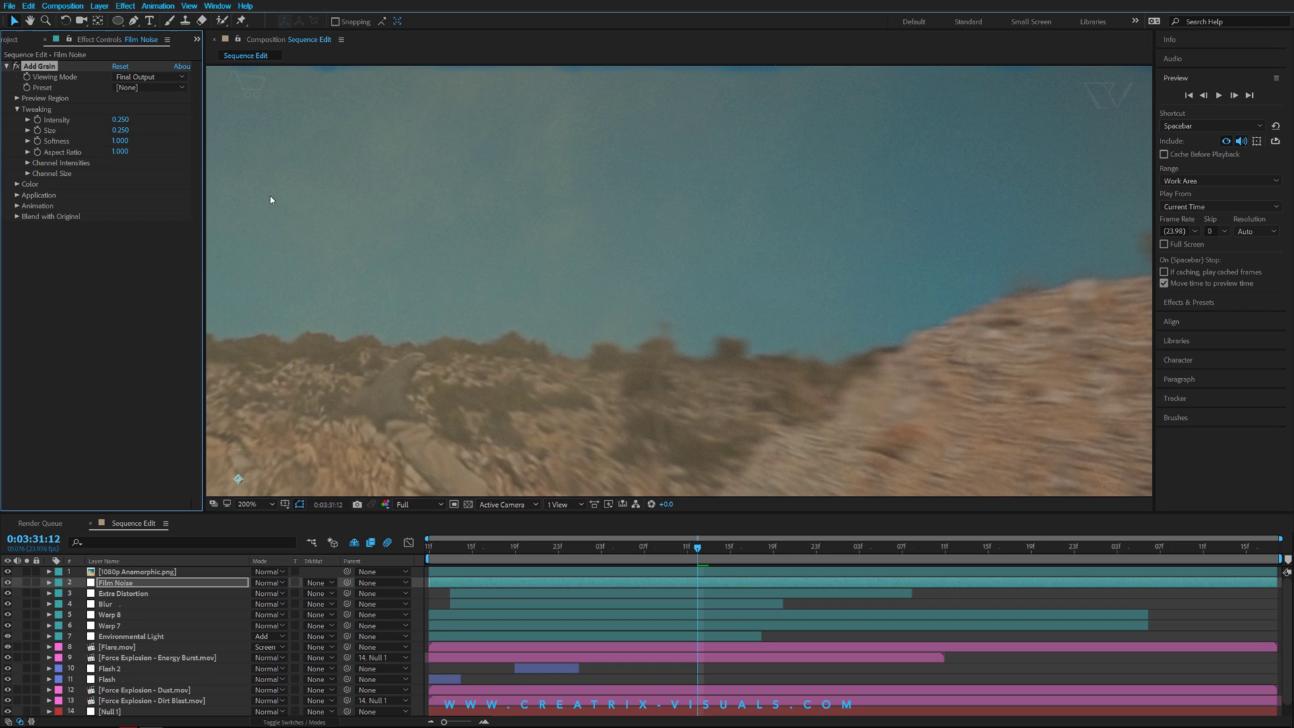
pyautogui.scroll(-2, 744, 296)
pyautogui.scroll(-2, 579, 340)
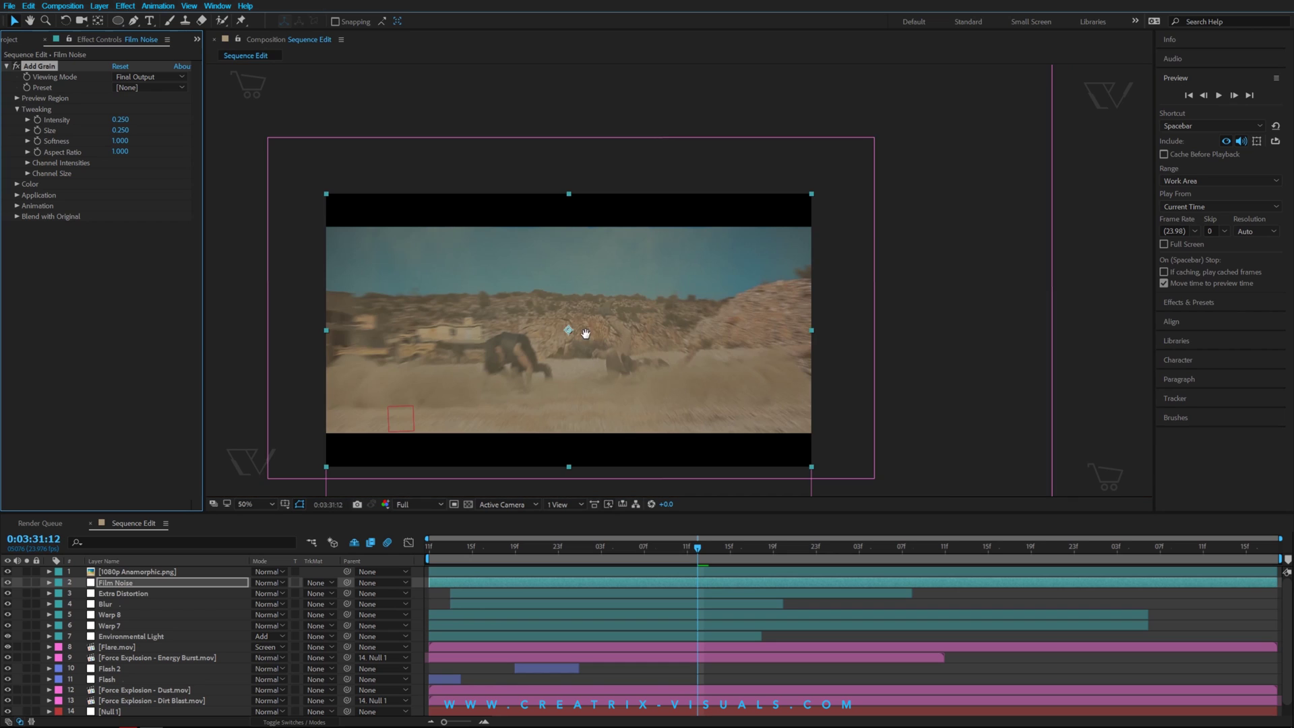
pyautogui.press('h')
pyautogui.moveTo(571, 288); pyautogui.dragTo(693, 257)
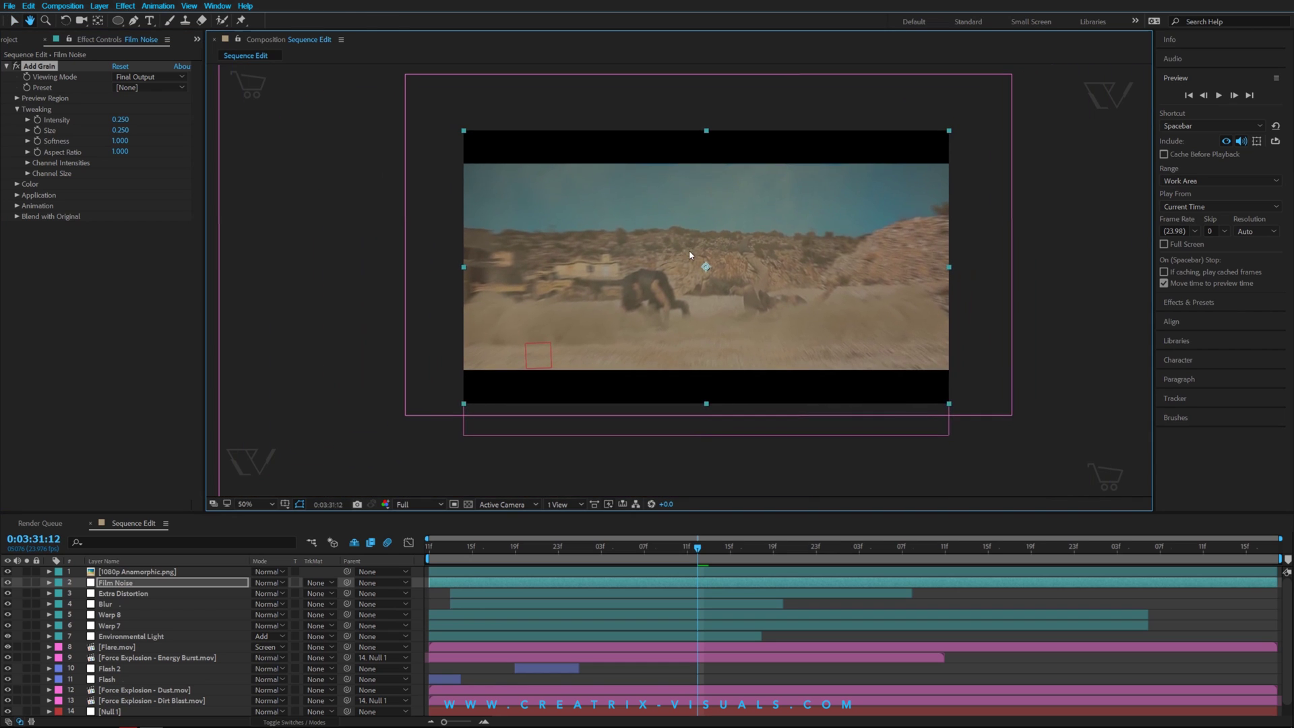
pyautogui.press('v')
pyautogui.click(62, 120)
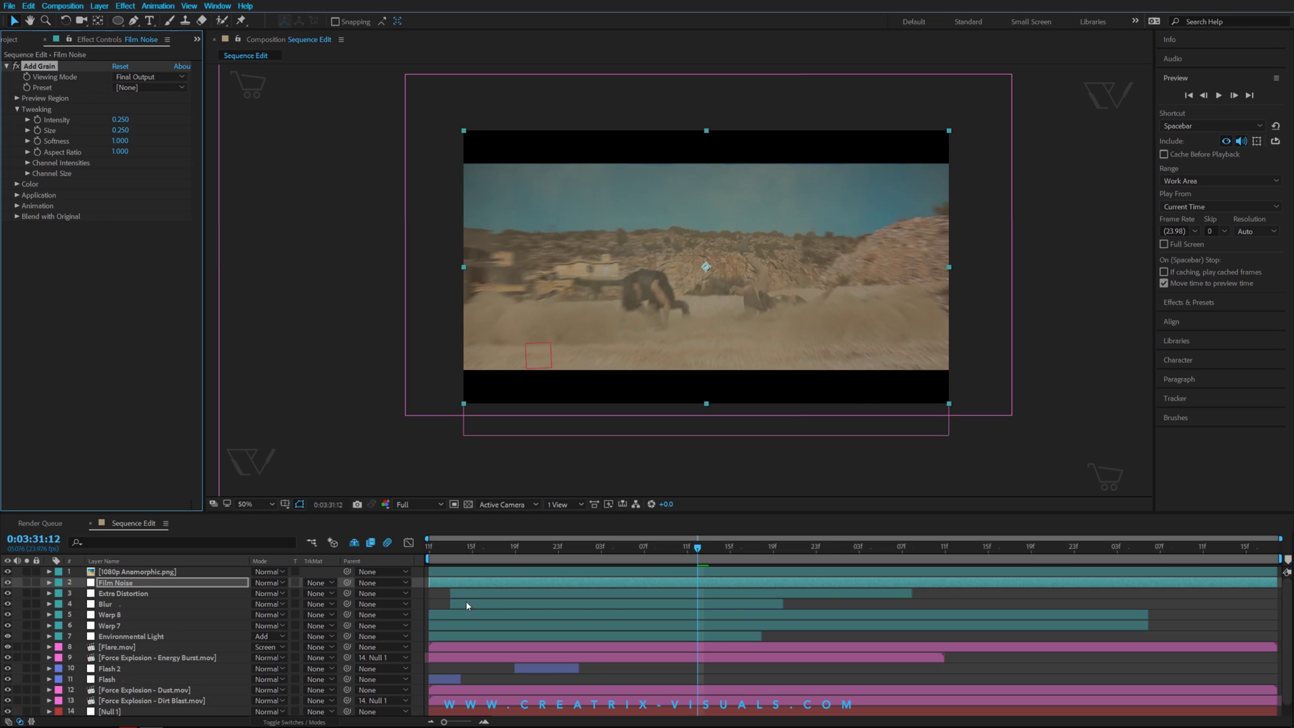
pyautogui.scroll(-1, 194, 653)
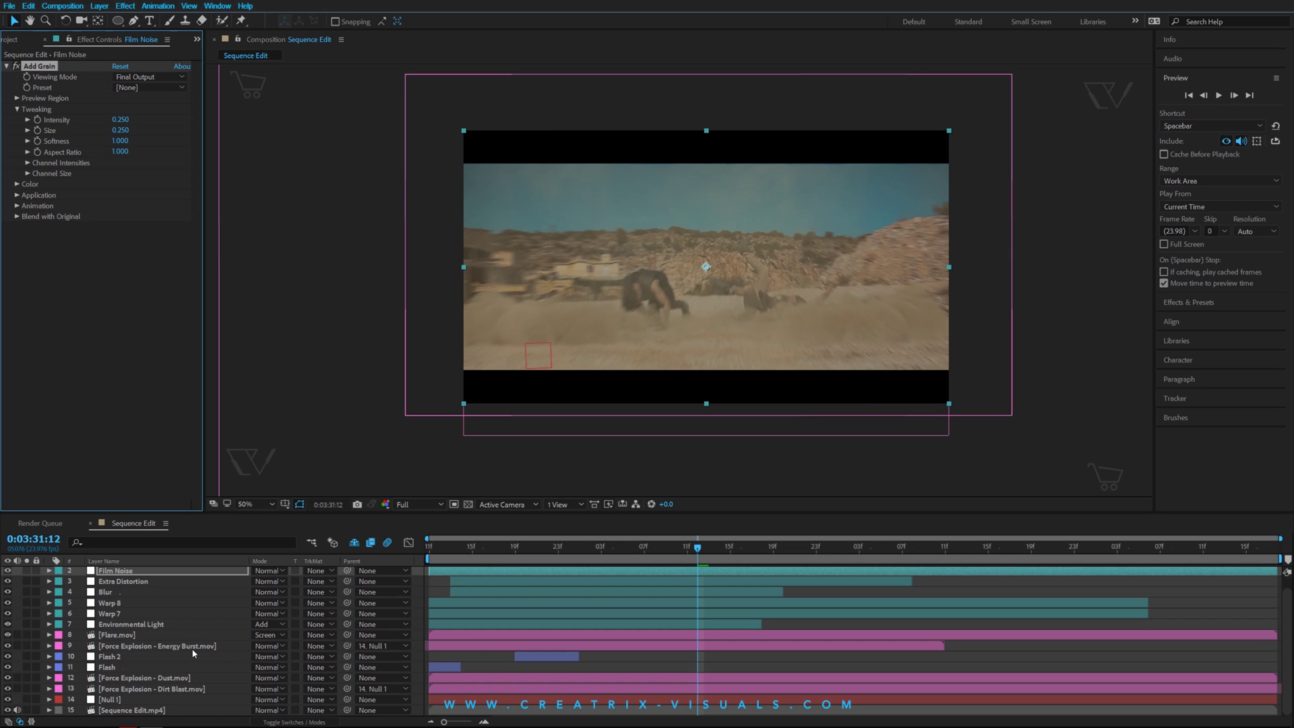
pyautogui.scroll(1, 194, 652)
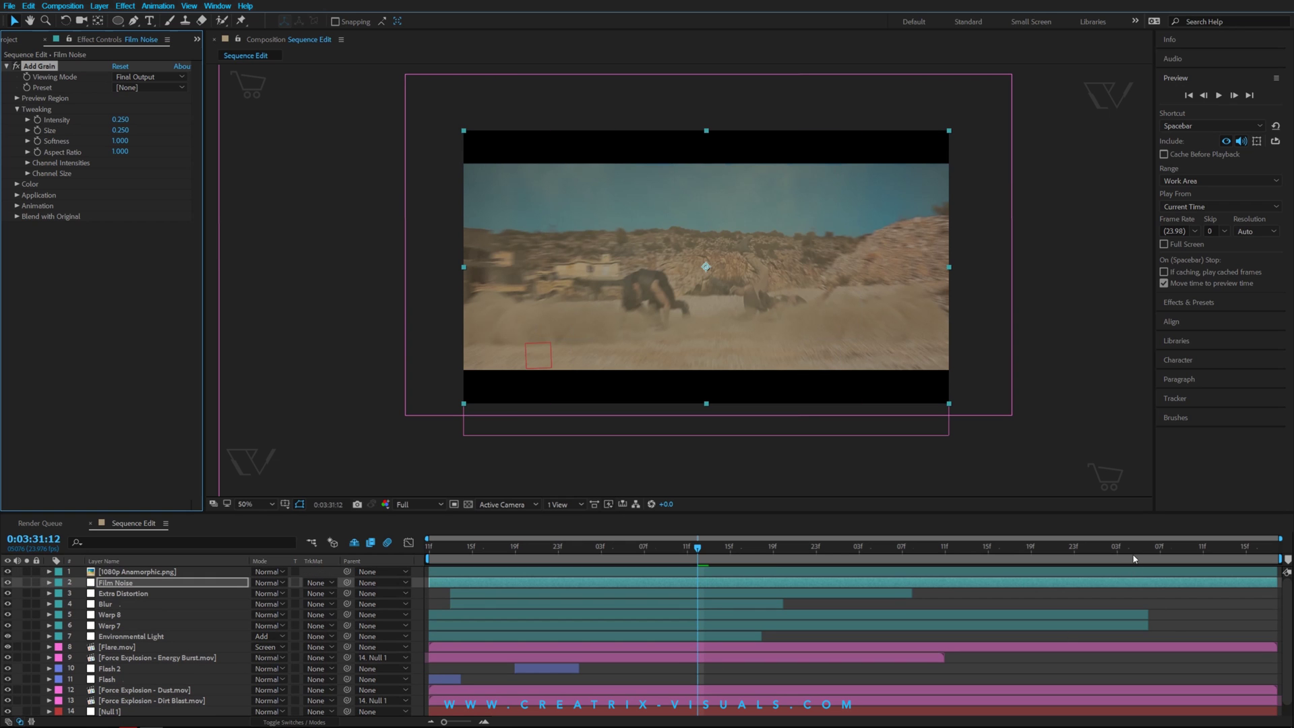